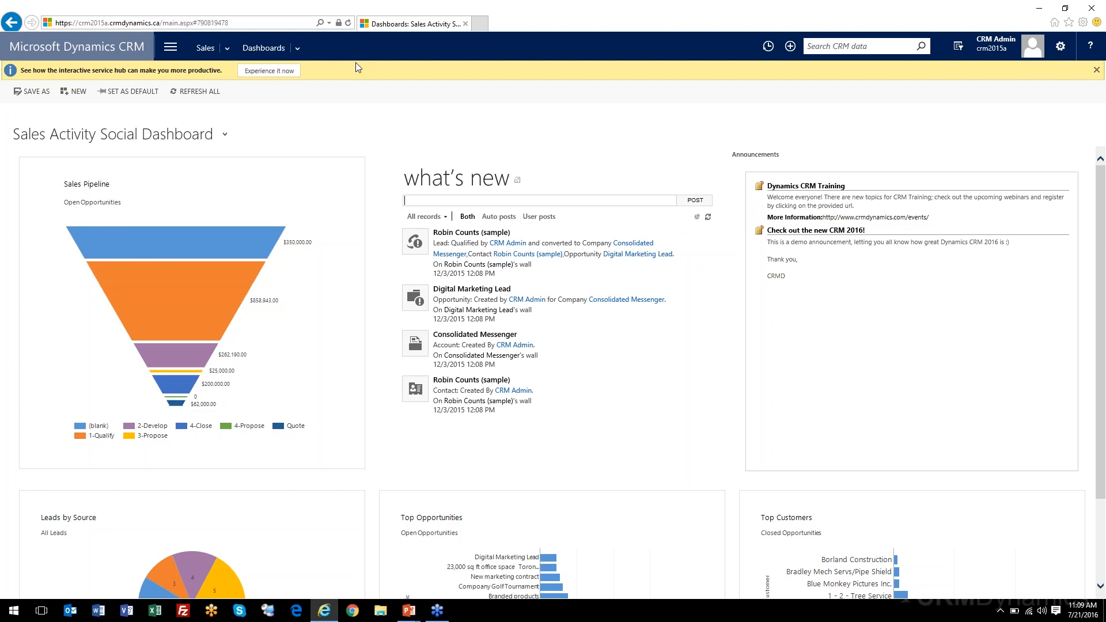
# Open the list of available reports from the Tools section of the Sales area
pyautogui.click(227, 53)
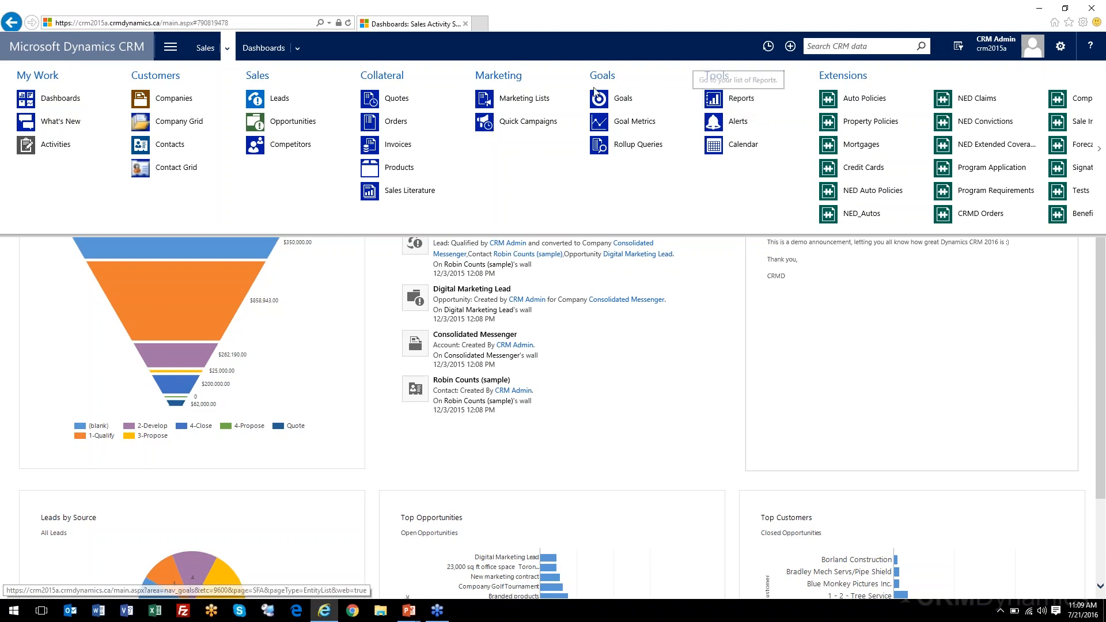
pyautogui.click(725, 100)
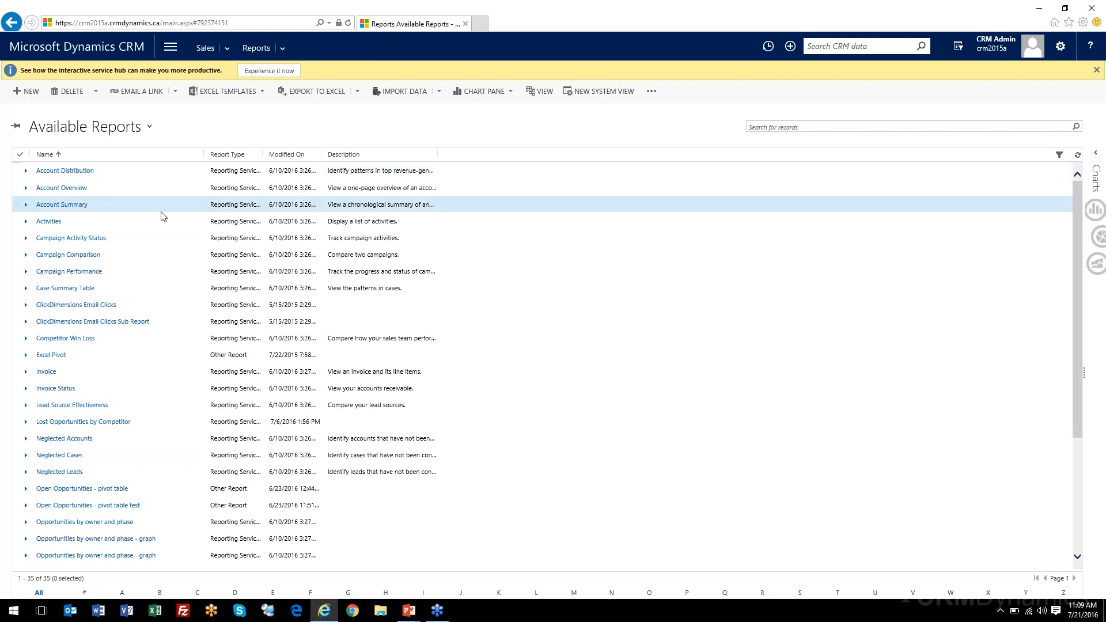
pyautogui.scroll(-2, 161, 217)
pyautogui.scroll(-5, 161, 217)
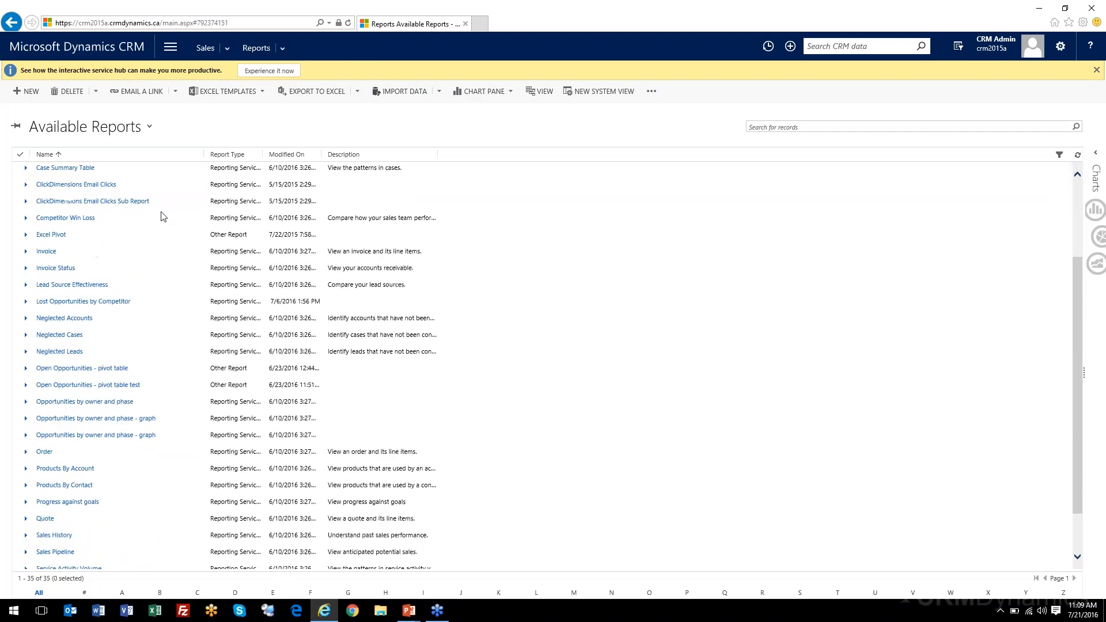
pyautogui.scroll(5, 161, 216)
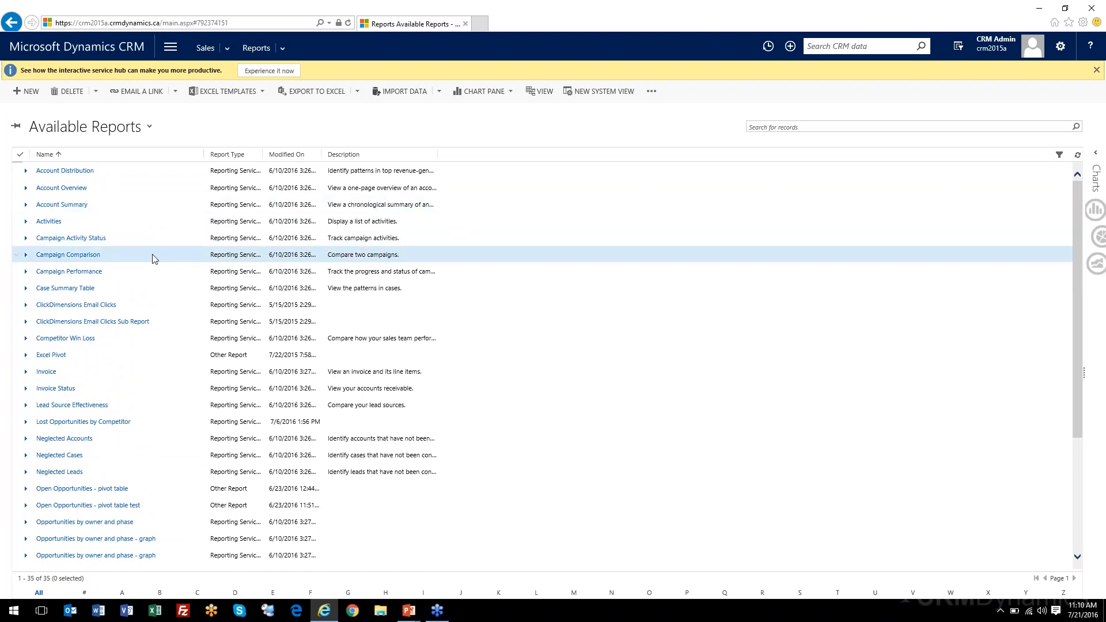
# Look through the names, types and descriptions of the available reports
pyautogui.scroll(-1, 154, 259)
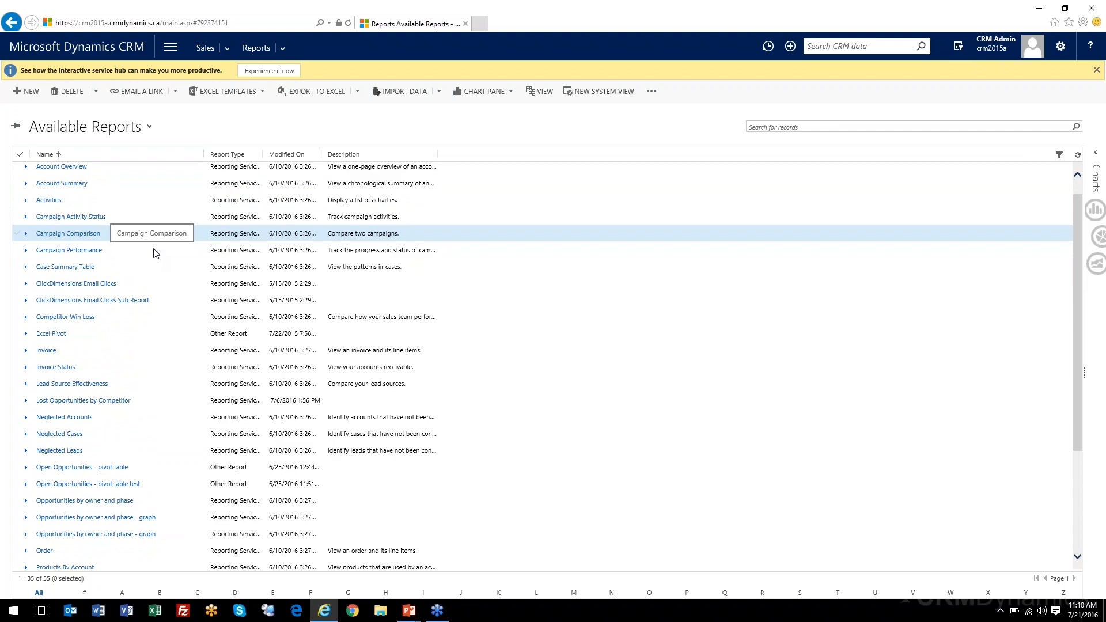
pyautogui.scroll(-1, 154, 253)
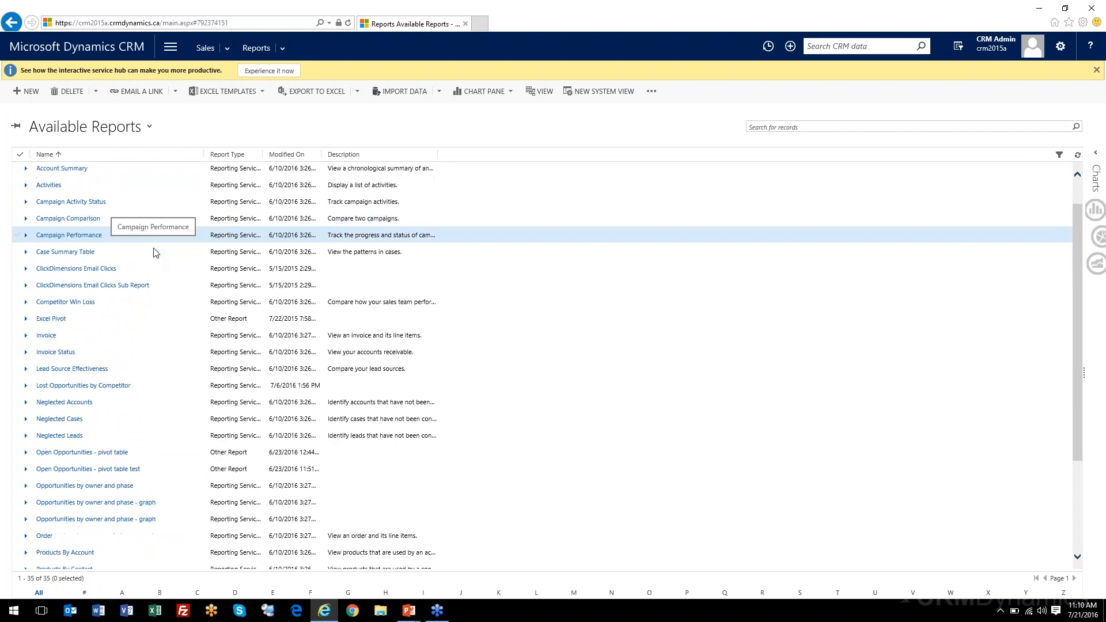
pyautogui.scroll(-2, 147, 429)
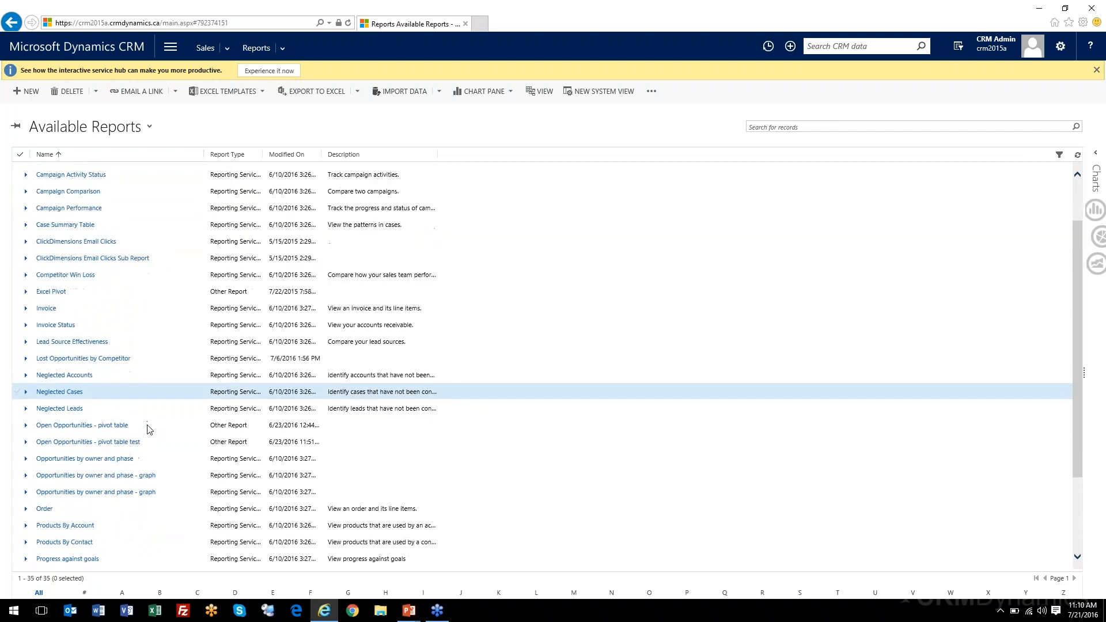
pyautogui.scroll(-4, 148, 429)
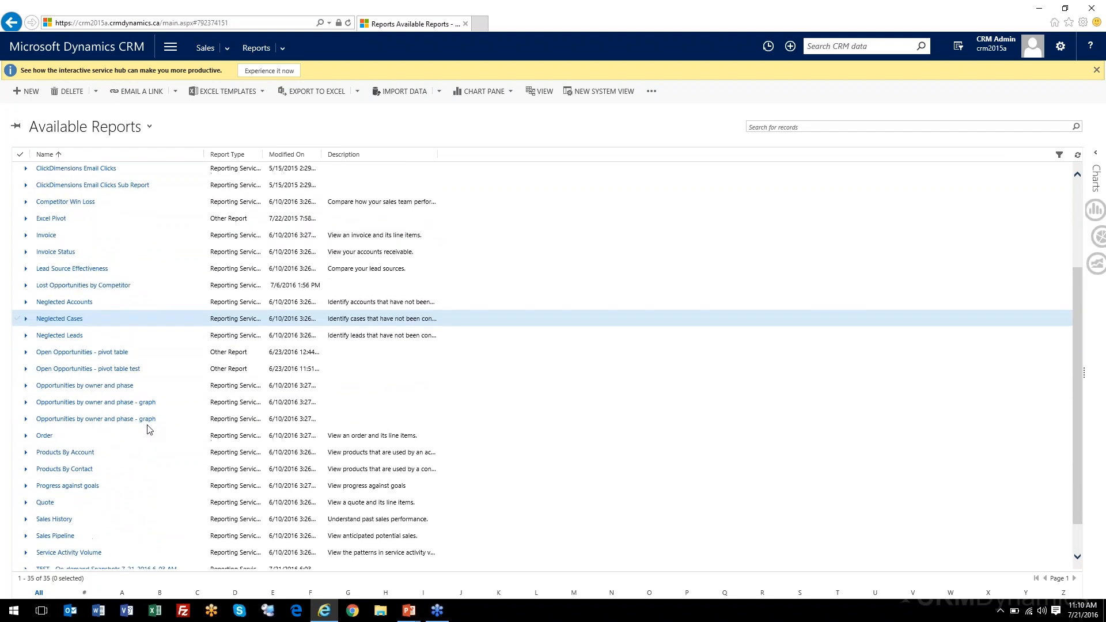
pyautogui.scroll(1, 148, 429)
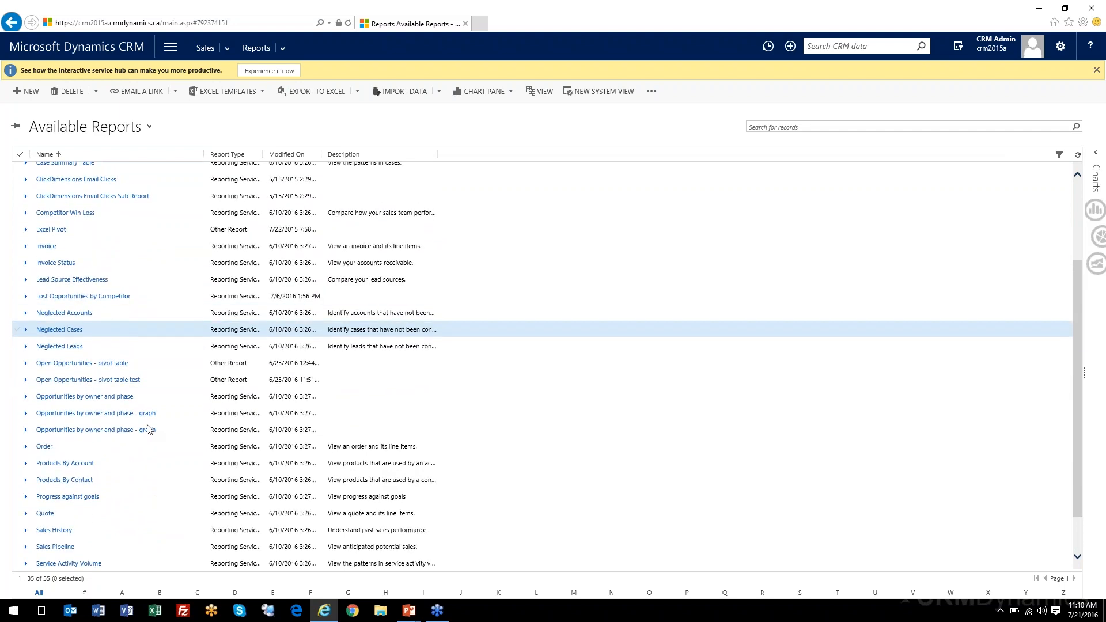
pyautogui.scroll(2, 148, 429)
pyautogui.scroll(-1, 148, 430)
pyautogui.scroll(5, 148, 429)
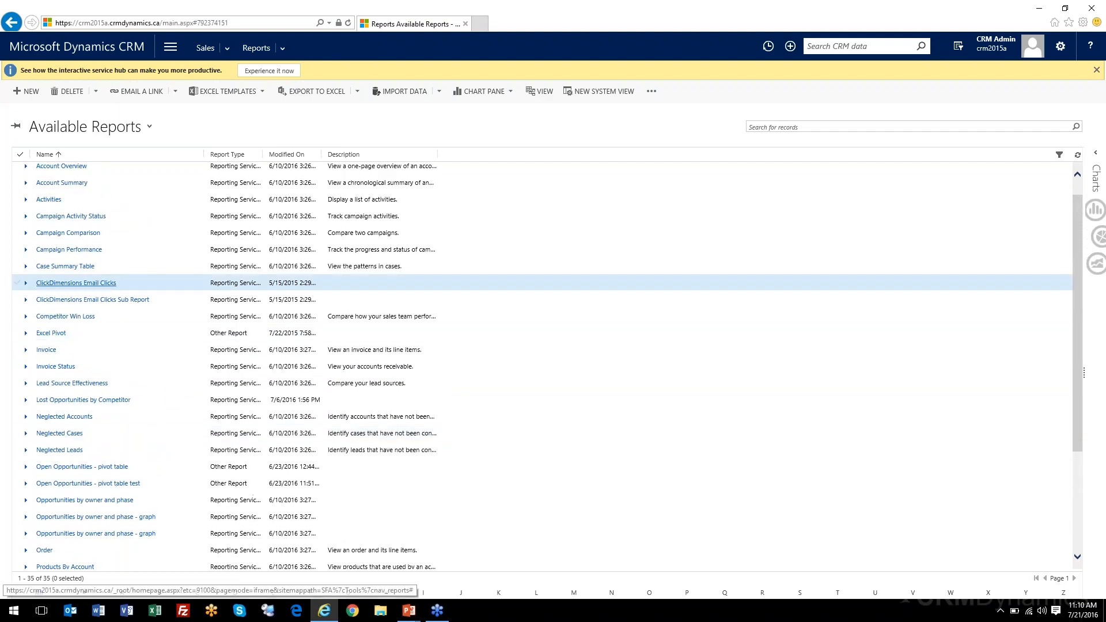
# Run the Sales History report with its default Actual Close Date filter and maximize the report viewer
pyautogui.scroll(-3, 116, 450)
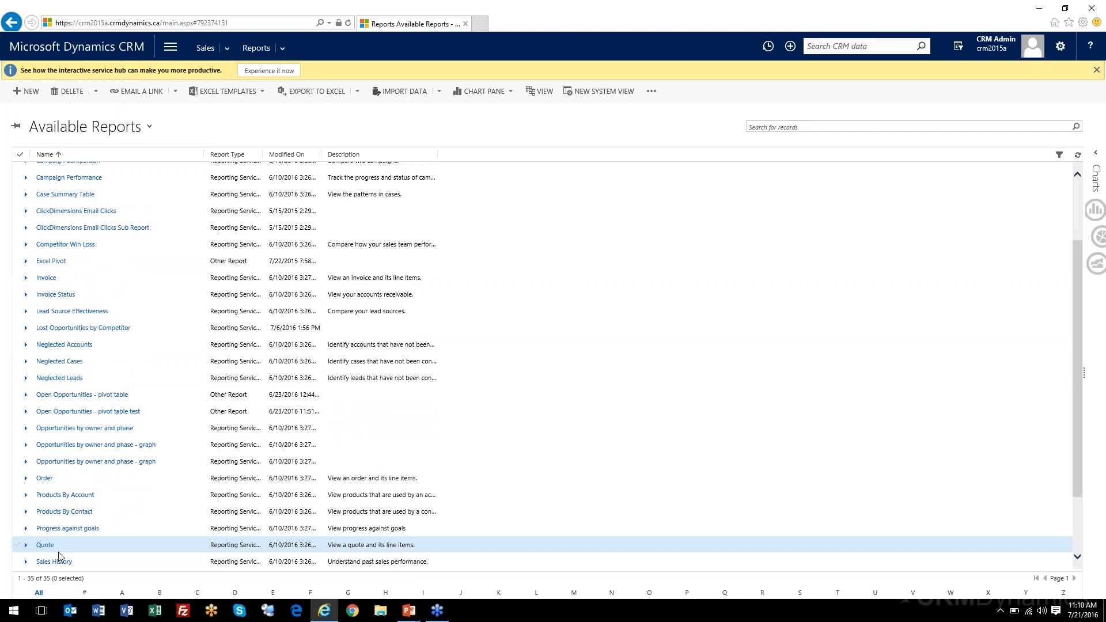
pyautogui.scroll(-3, 59, 556)
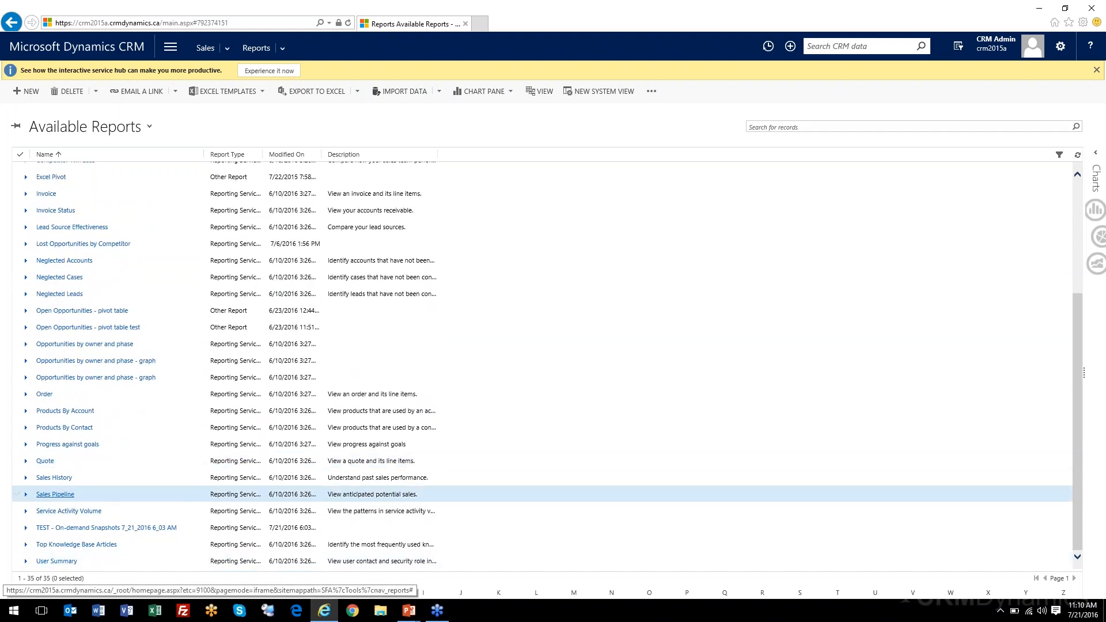
pyautogui.click(54, 478)
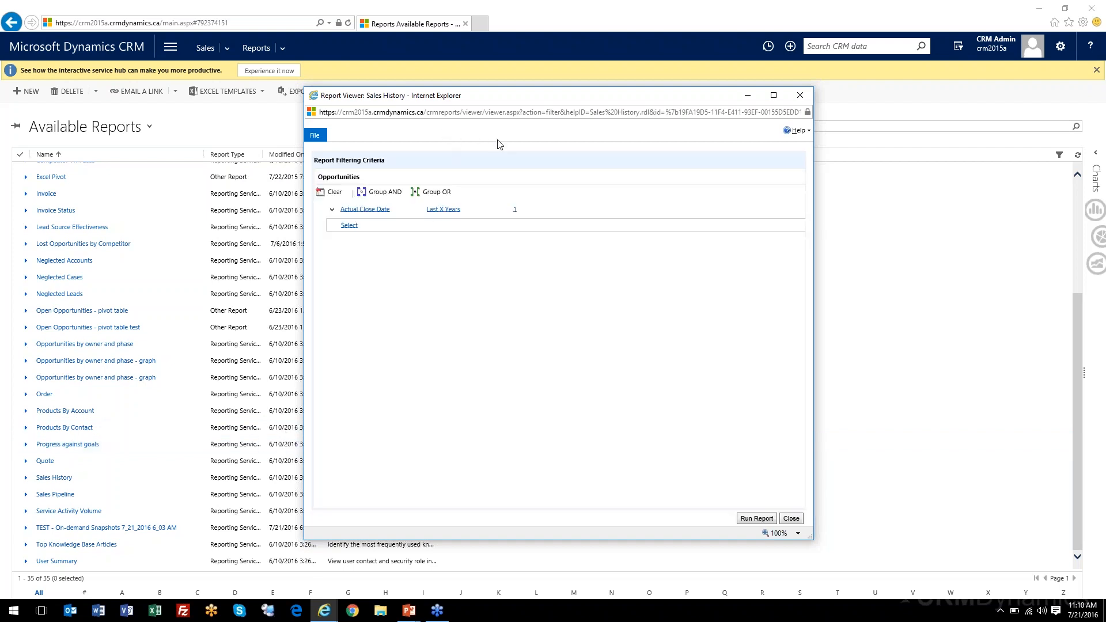
pyautogui.click(530, 211)
pyautogui.click(757, 518)
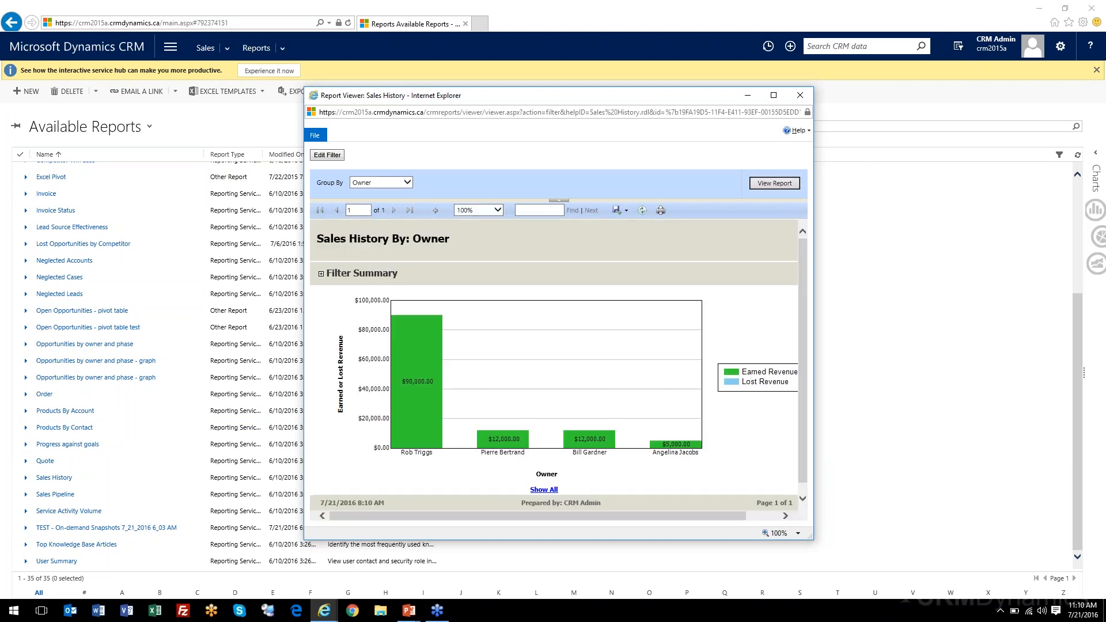
pyautogui.click(776, 98)
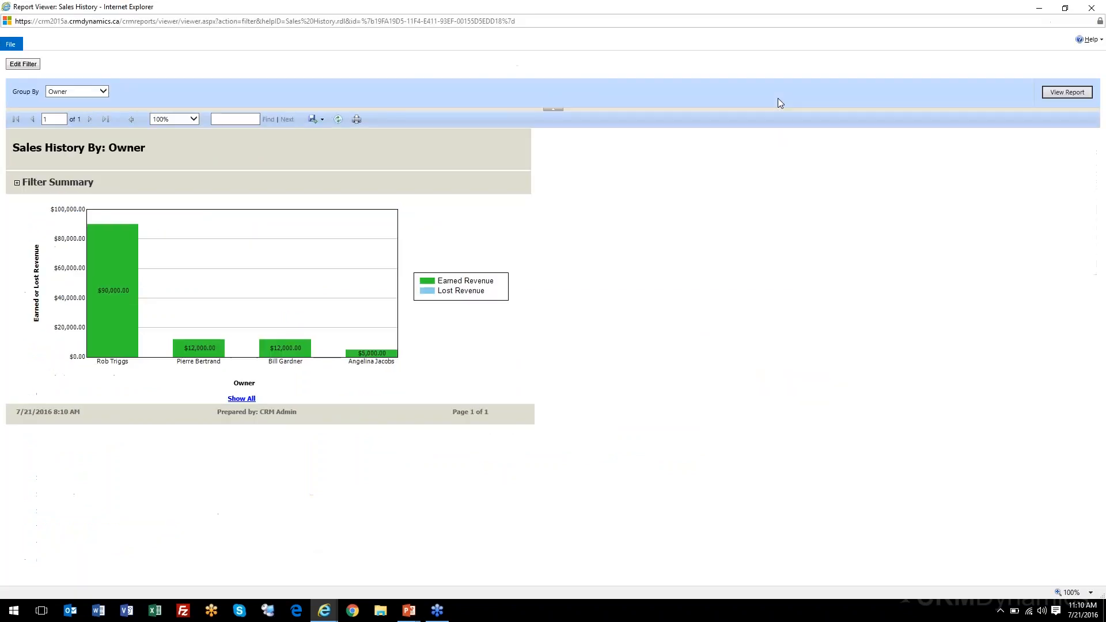
# Drill into the tallest owner bar, review the Sharp Innovations company record from its detail, and close both windows
pyautogui.click(116, 320)
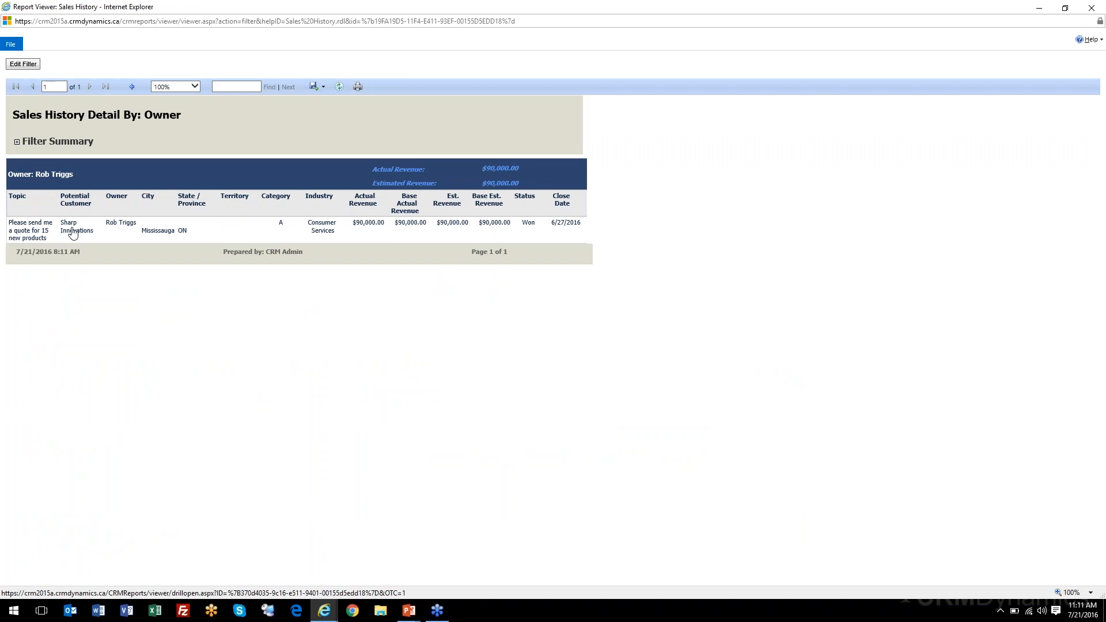
pyautogui.click(72, 232)
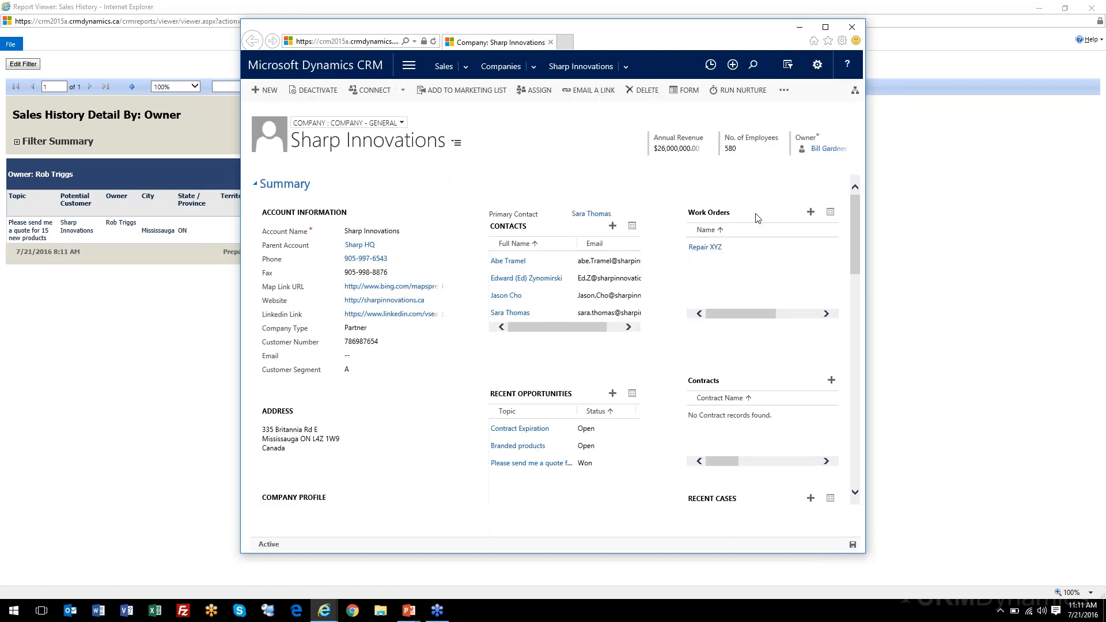
pyautogui.scroll(-3, 709, 230)
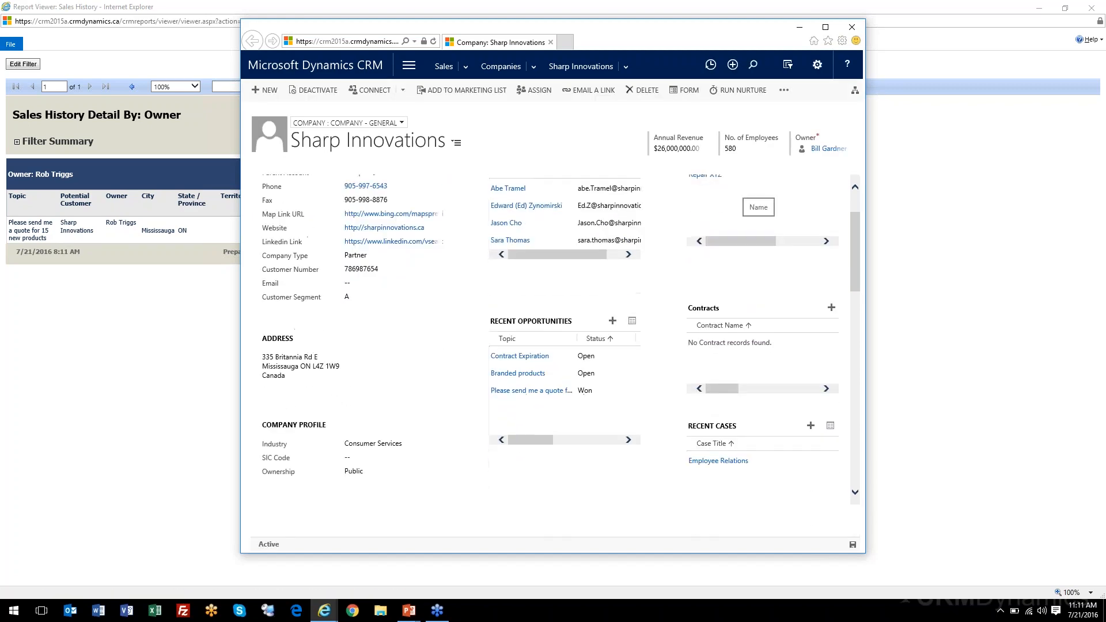
pyautogui.scroll(-4, 743, 191)
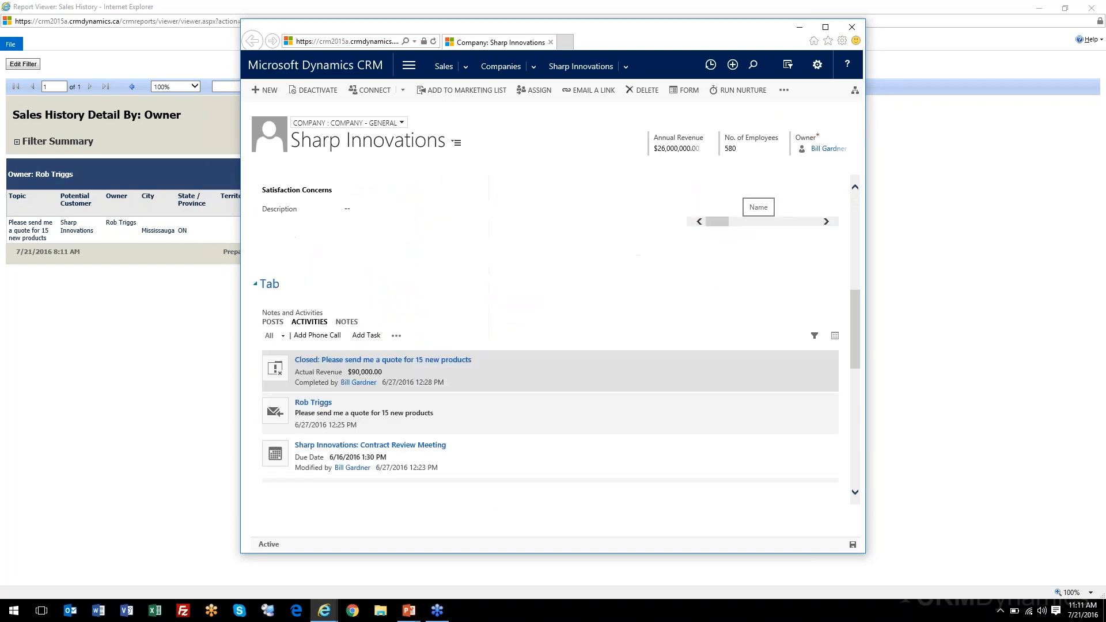
pyautogui.scroll(3, 743, 192)
pyautogui.scroll(3, 805, 160)
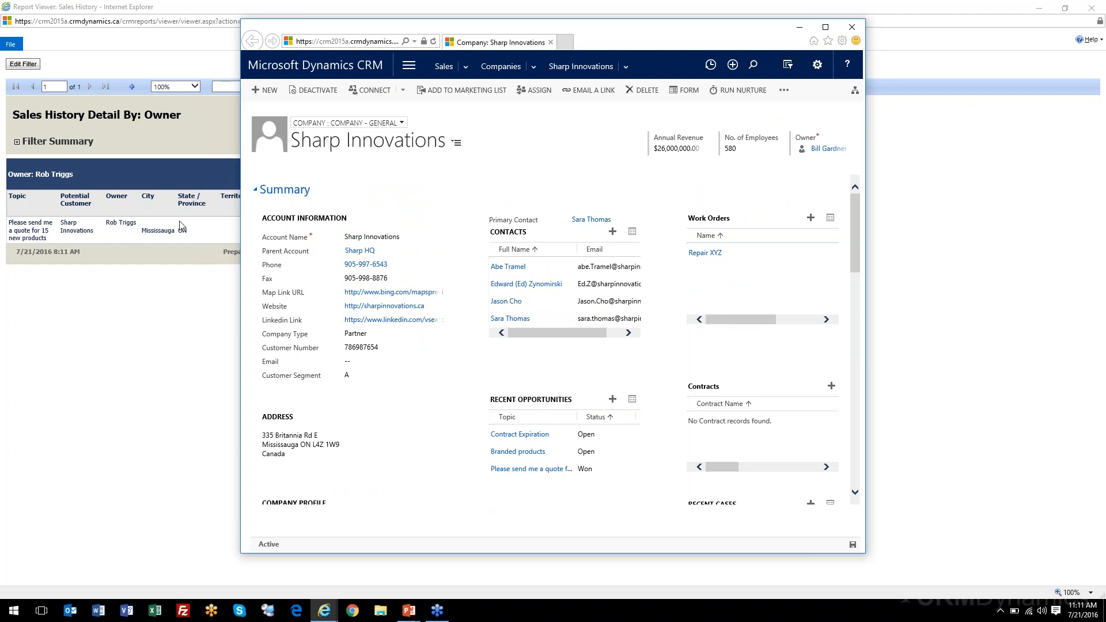
pyautogui.click(859, 32)
pyautogui.click(1092, 8)
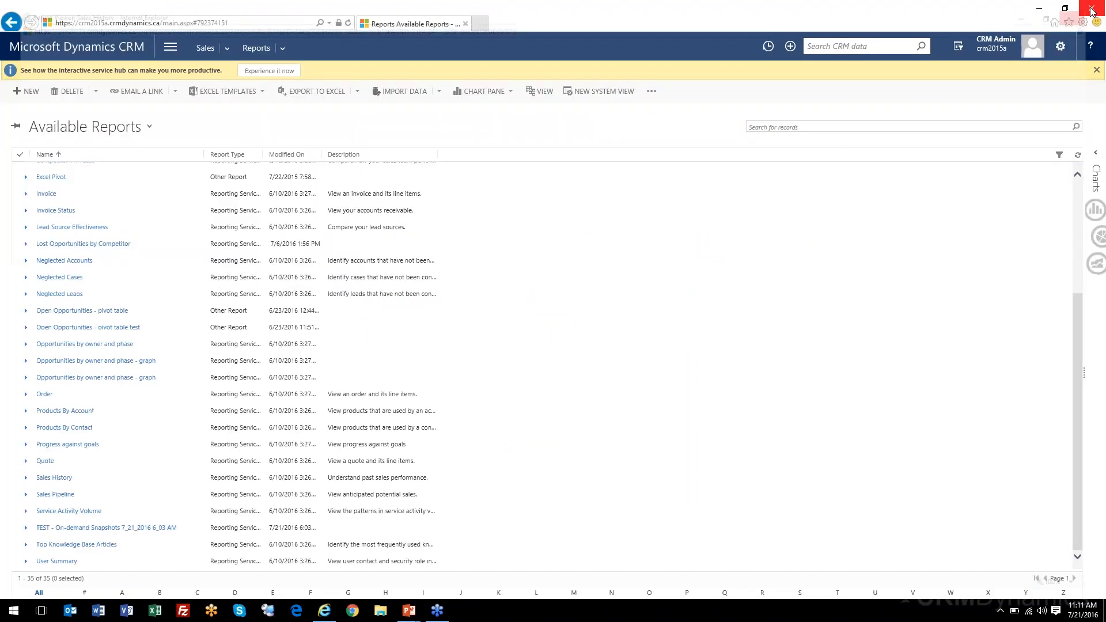
# Create a new report with Report Wizard Report as its report type
pyautogui.scroll(5, 601, 339)
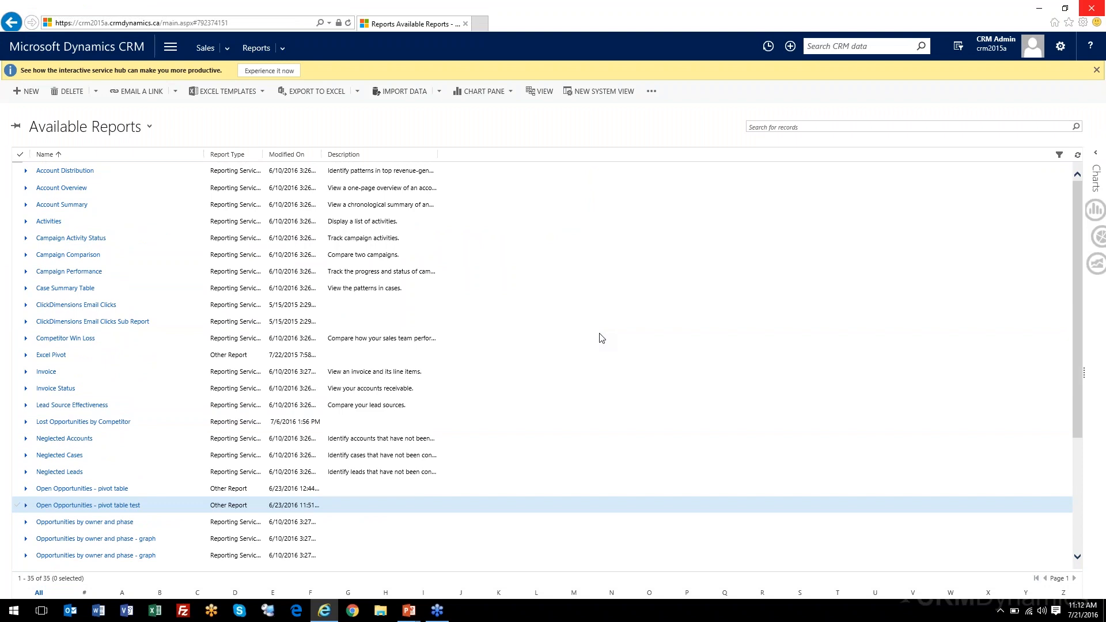
pyautogui.scroll(-5, 602, 338)
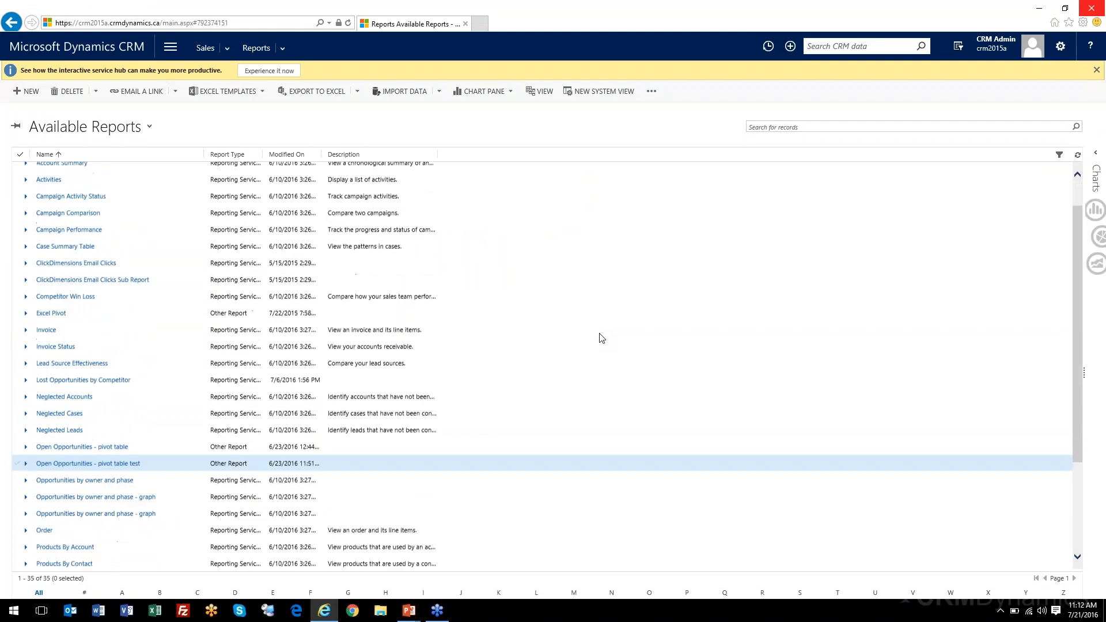
pyautogui.scroll(5, 601, 338)
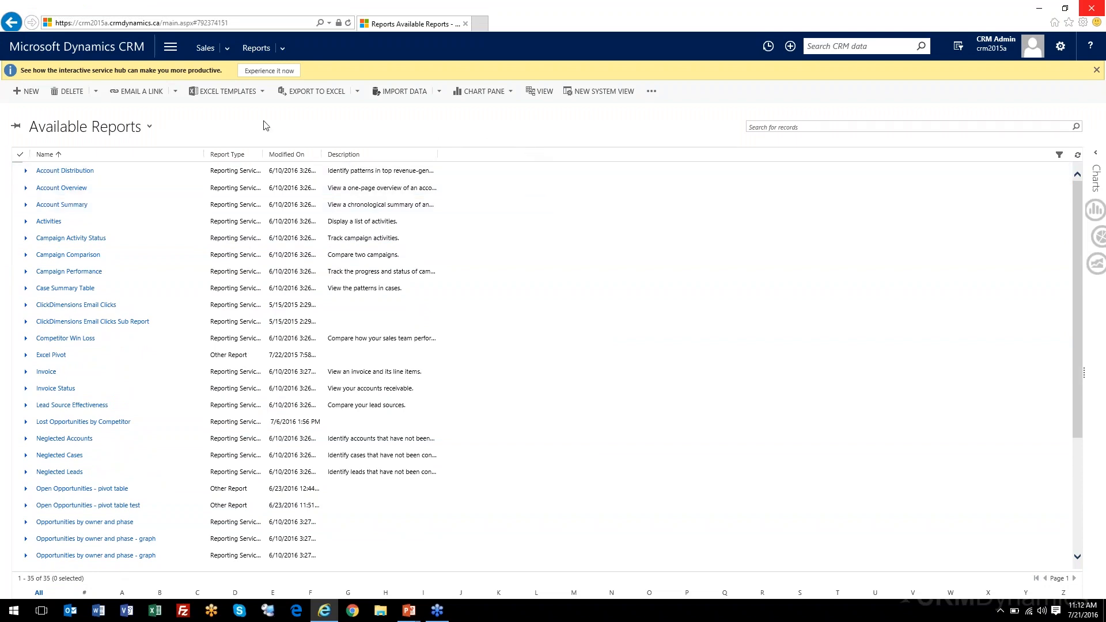
pyautogui.click(31, 96)
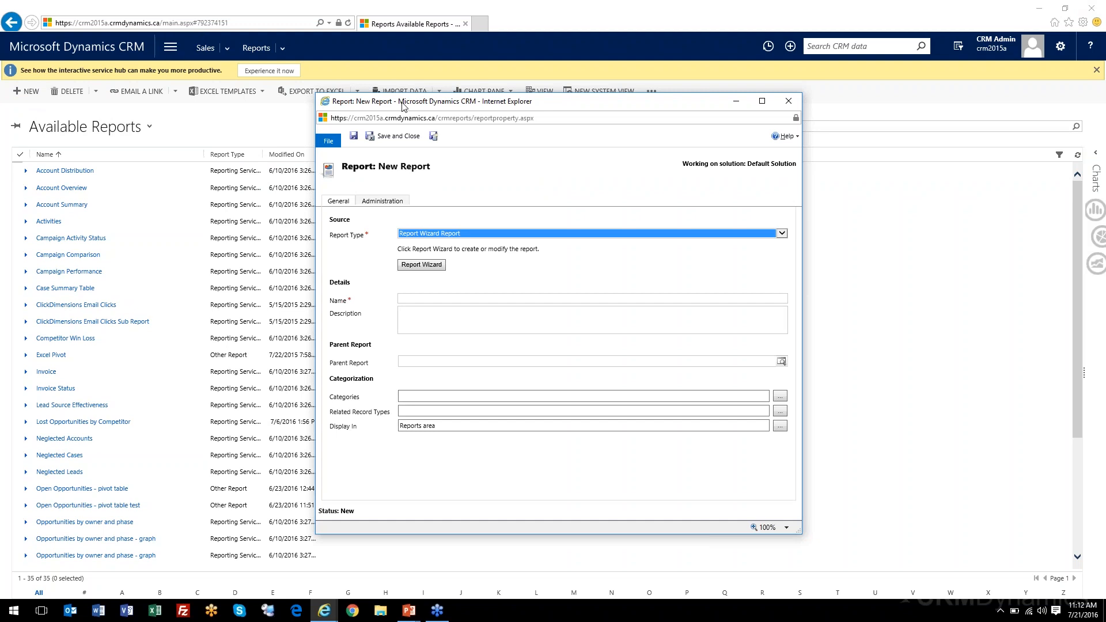
pyautogui.click(456, 234)
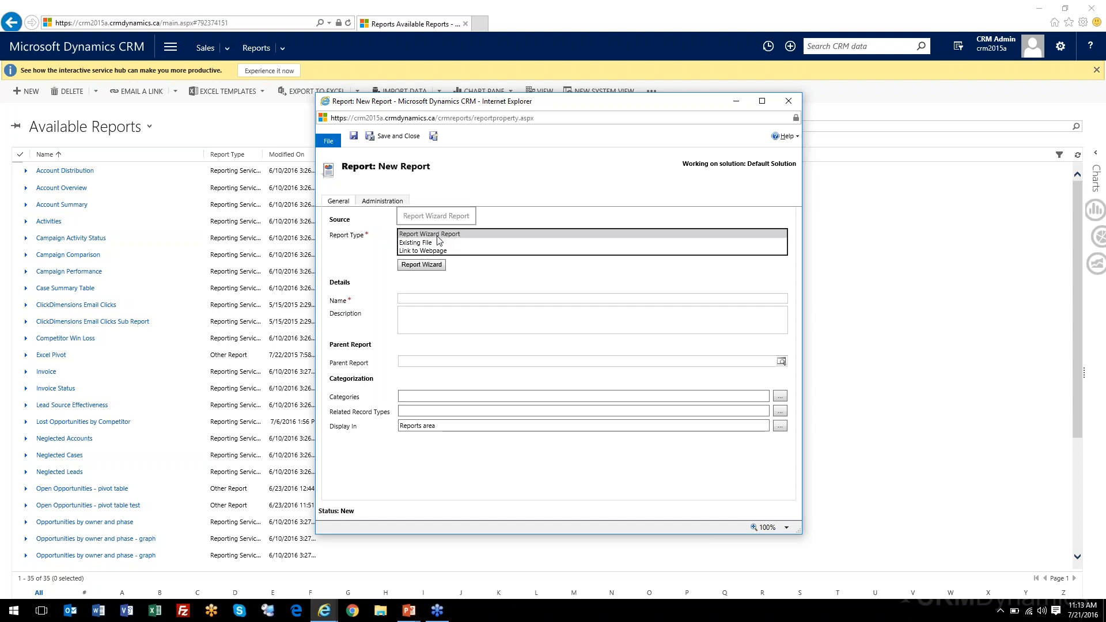
pyautogui.click(438, 237)
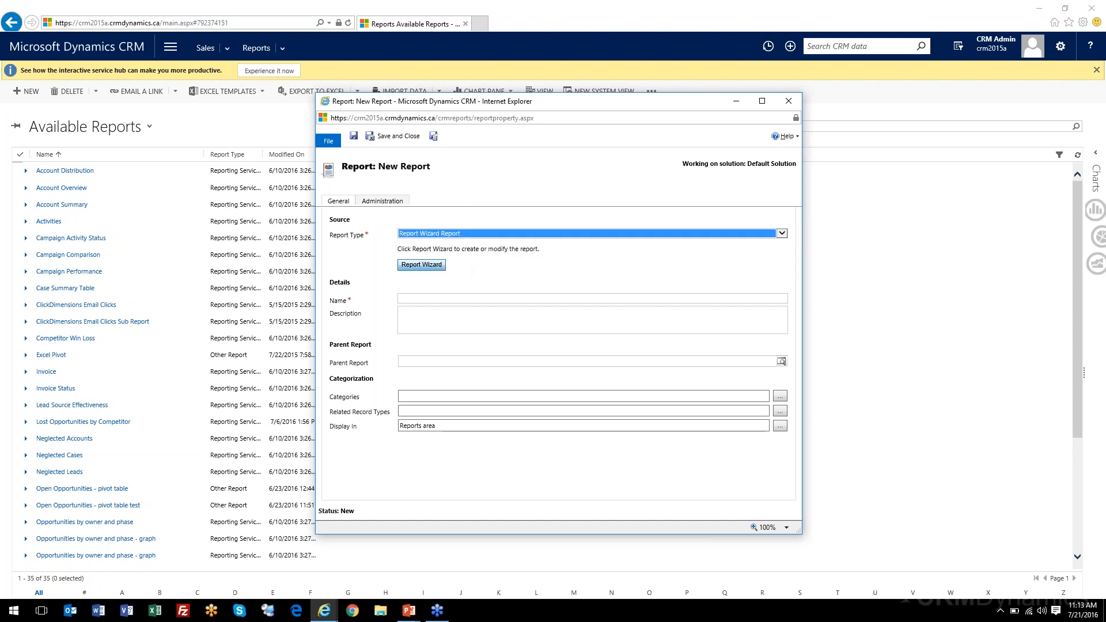
# Launch the Report Wizard, start a new report from scratch, and name it Sales Status Report
pyautogui.click(421, 266)
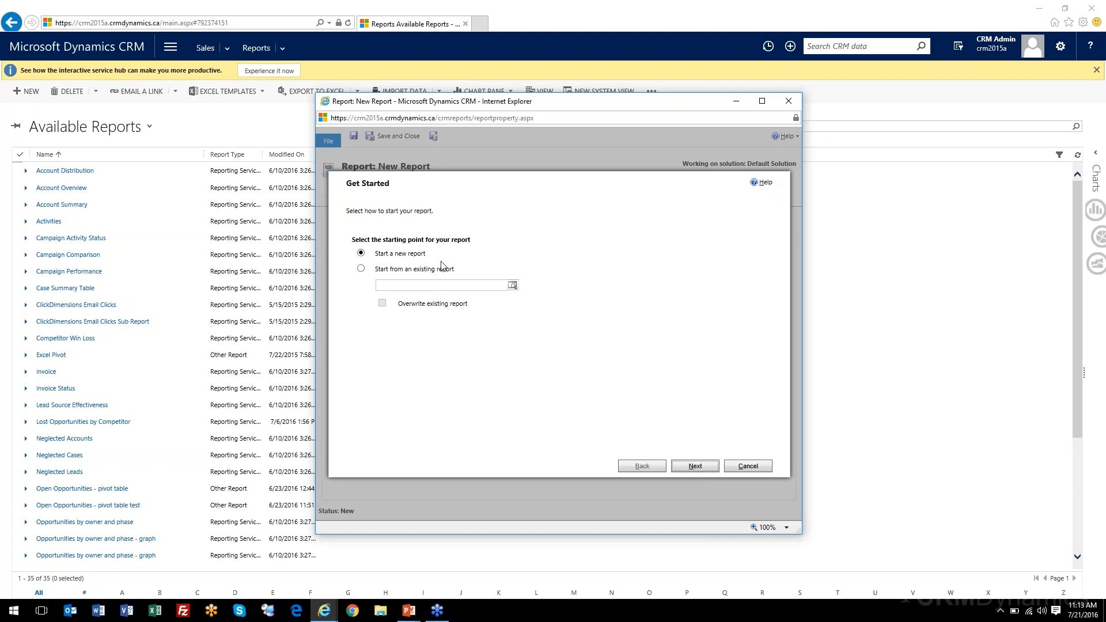
pyautogui.click(694, 468)
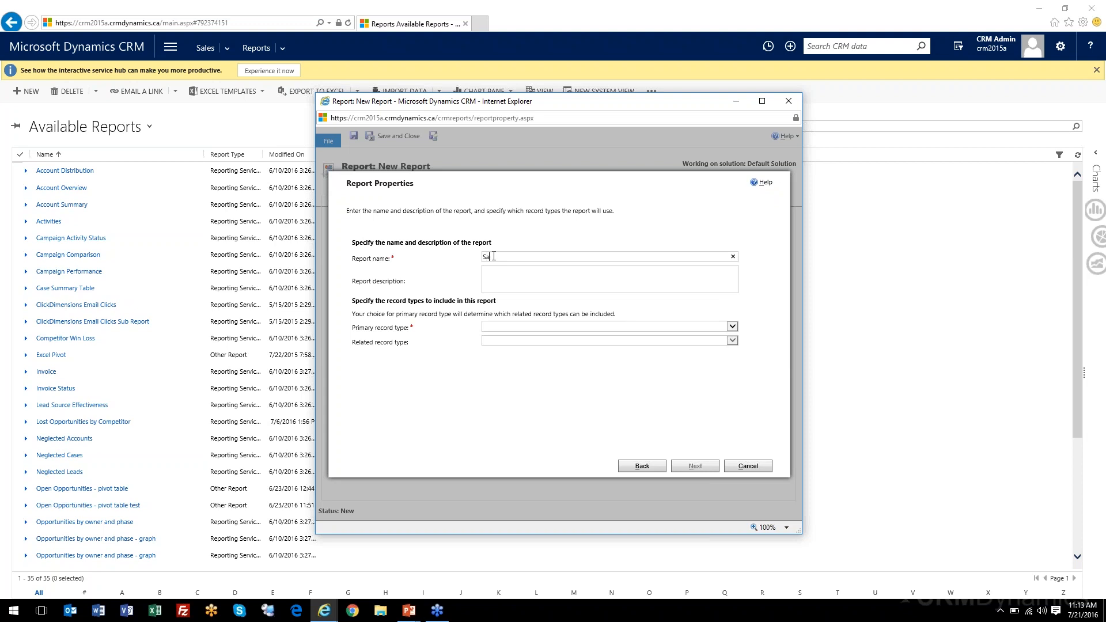
pyautogui.write('Status Report')
# Set the report's primary record type to Opportunities
pyautogui.click(528, 330)
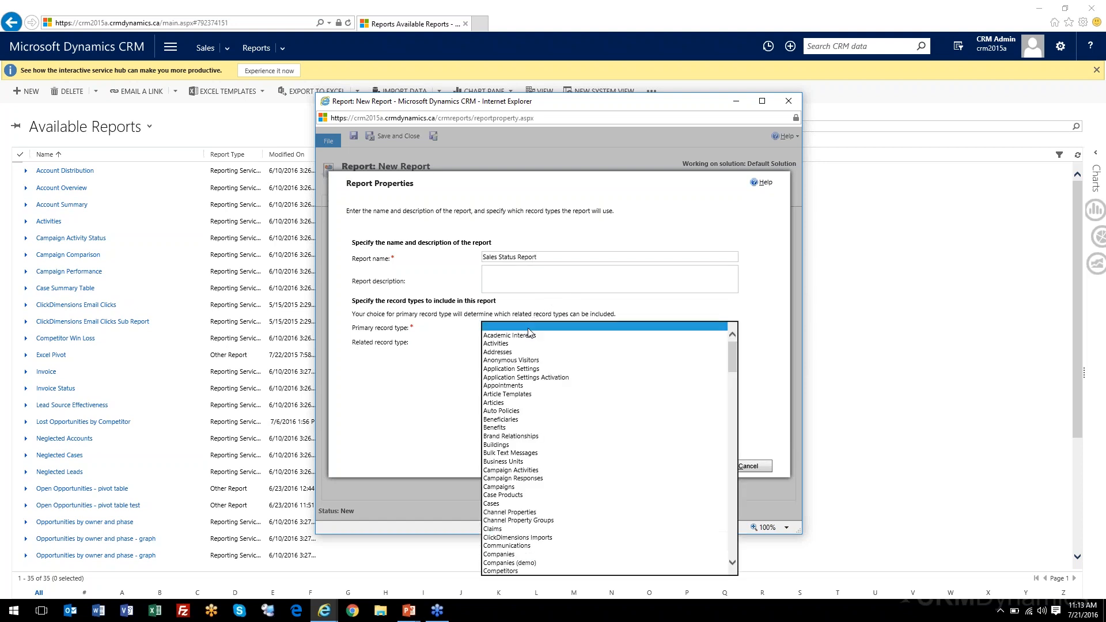
pyautogui.click(445, 326)
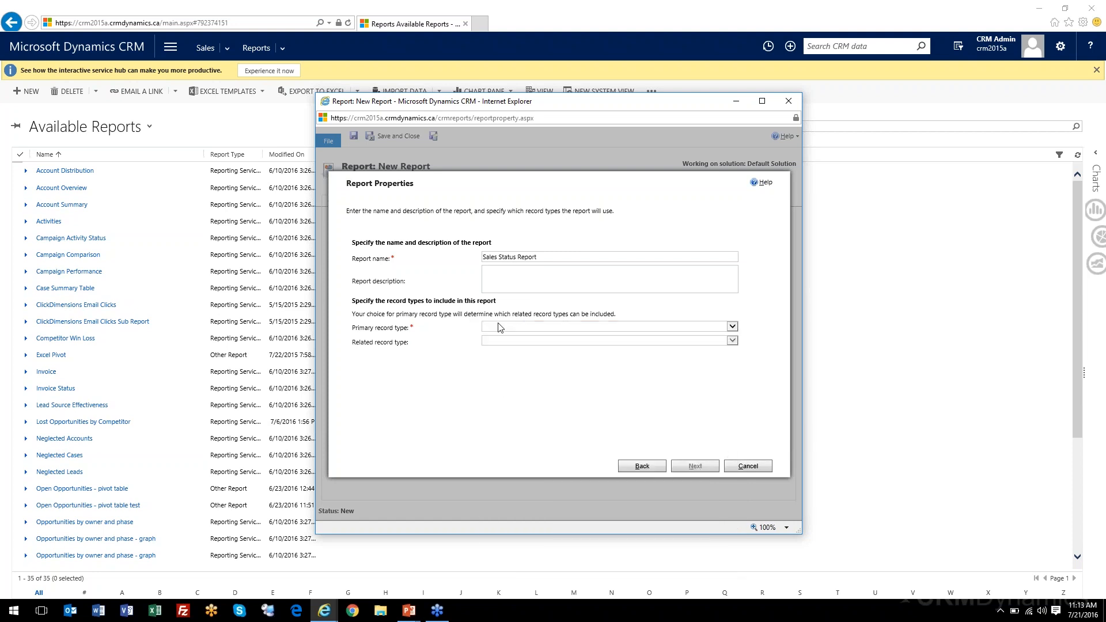
pyautogui.click(504, 329)
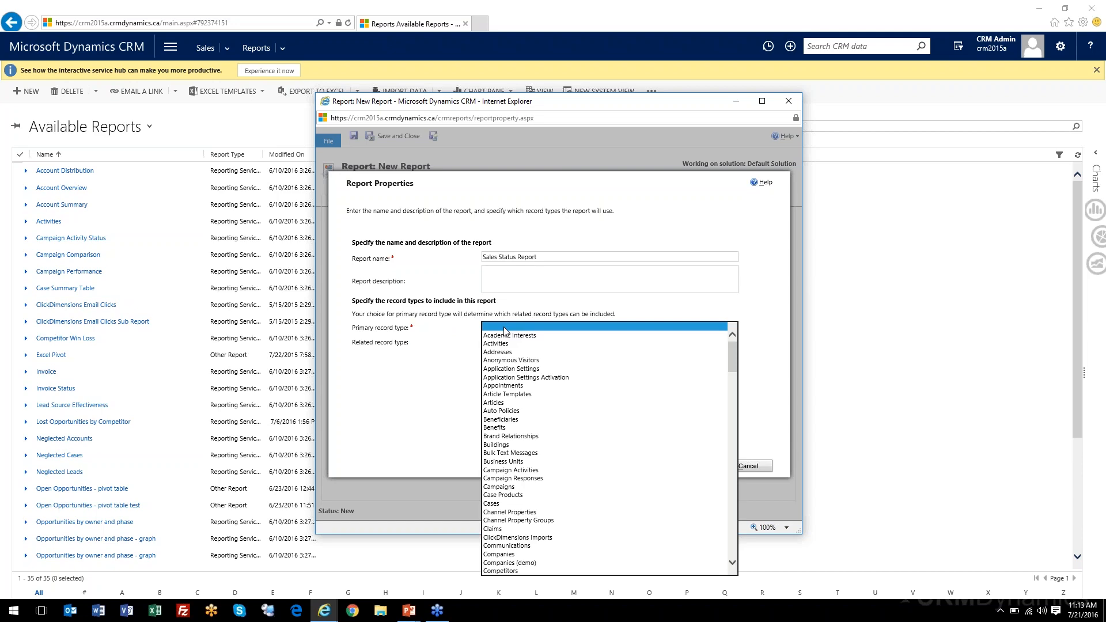
pyautogui.scroll(-1, 527, 428)
pyautogui.scroll(-5, 526, 427)
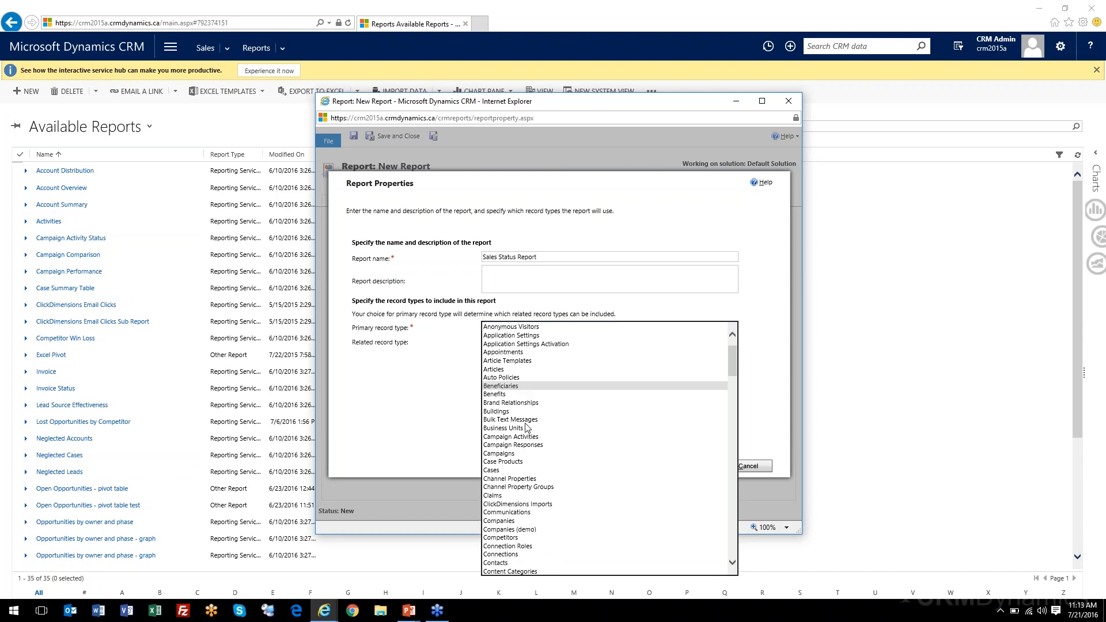
pyautogui.scroll(-10, 526, 426)
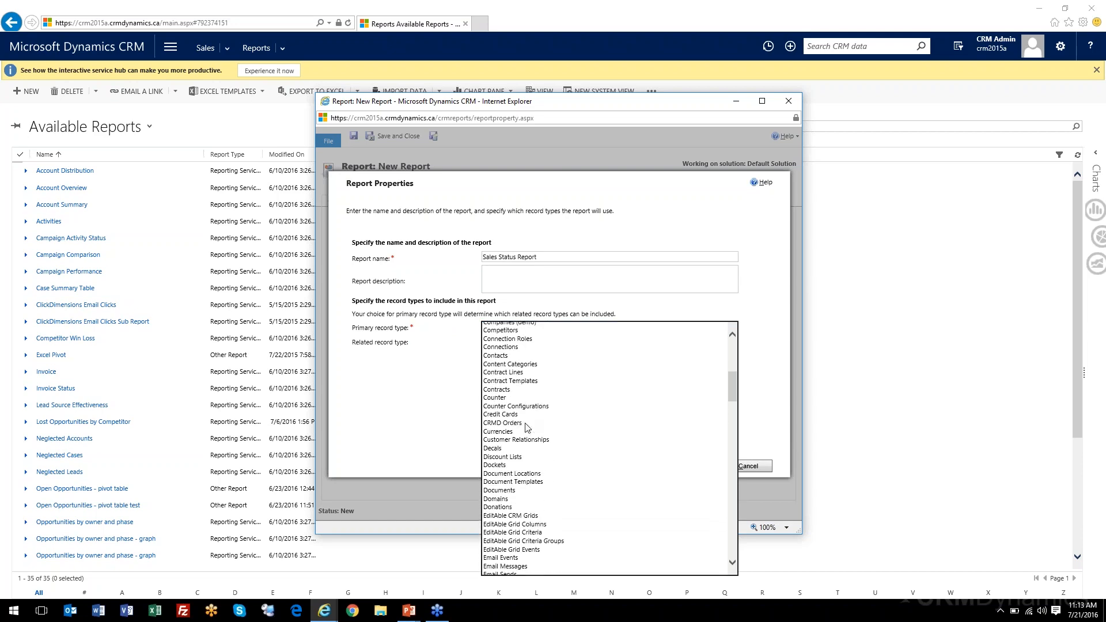
pyautogui.scroll(-12, 526, 427)
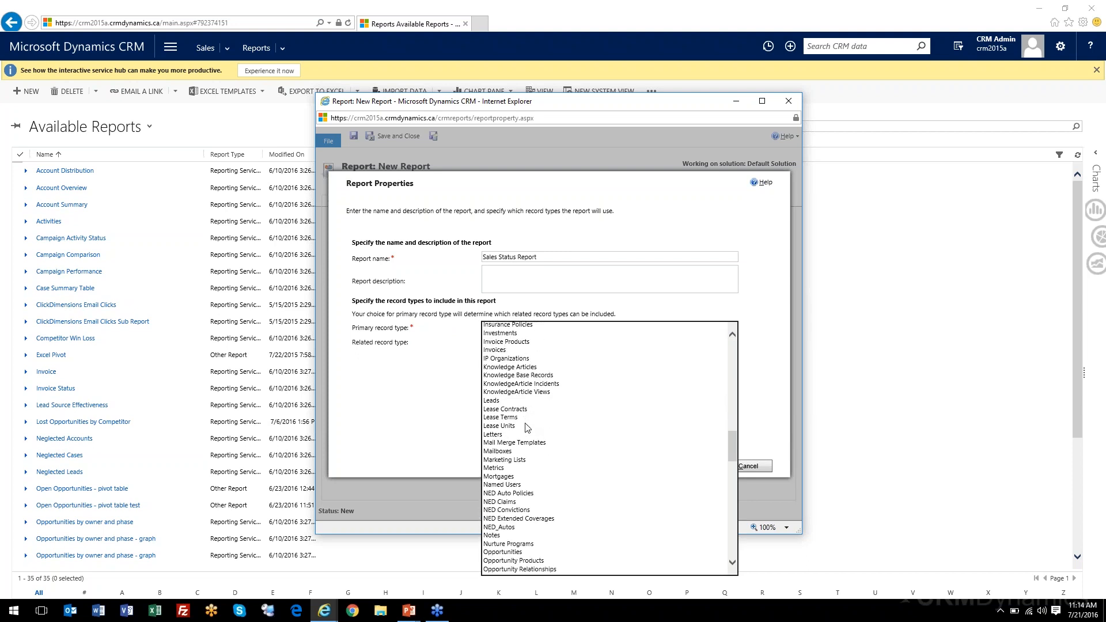
pyautogui.scroll(-4, 526, 428)
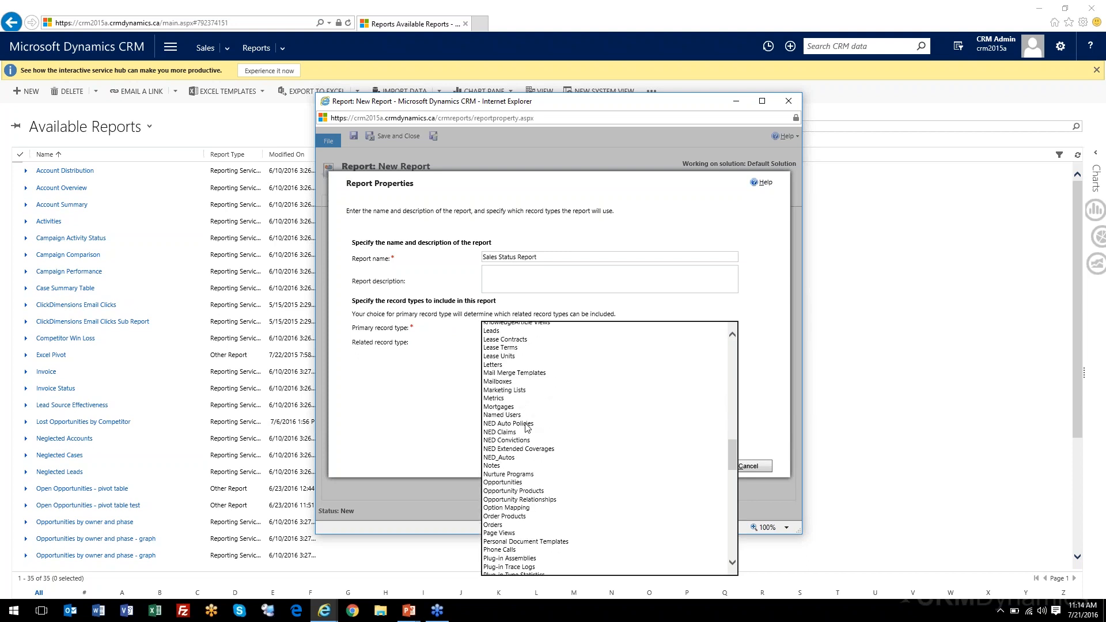
pyautogui.click(496, 484)
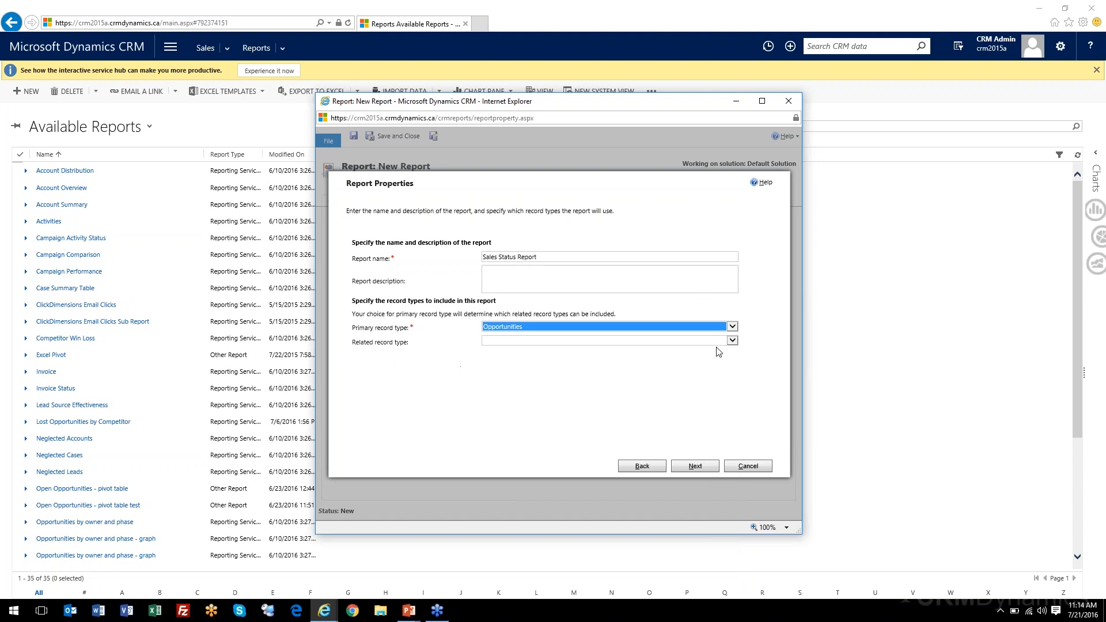
# Examine which related record types are available for Opportunities, leaving the related record type blank
pyautogui.click(736, 343)
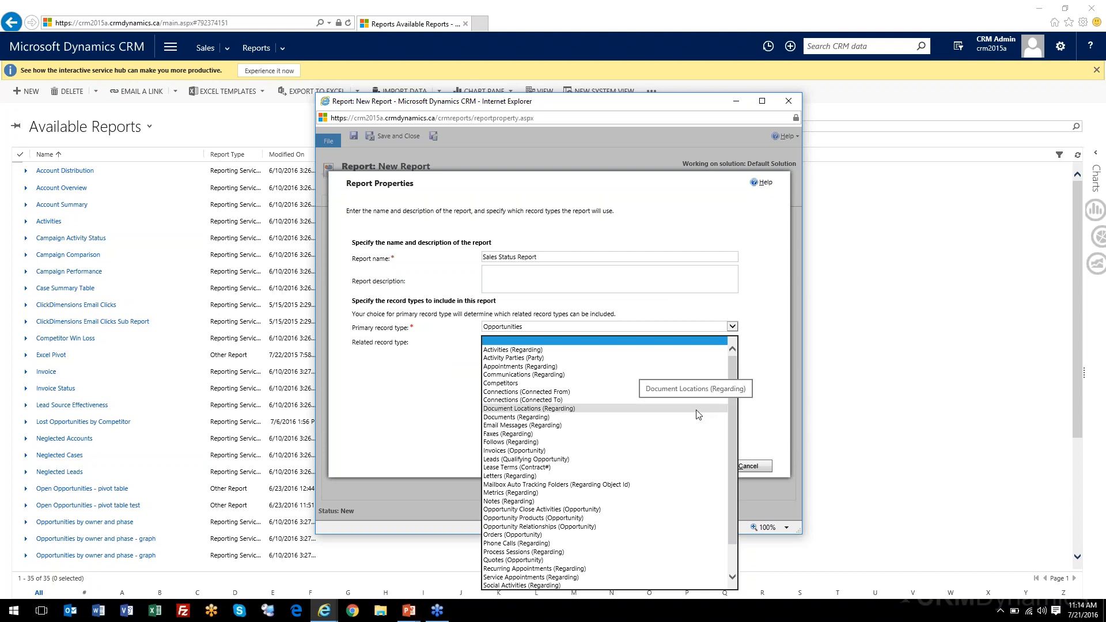
pyautogui.scroll(-2, 698, 415)
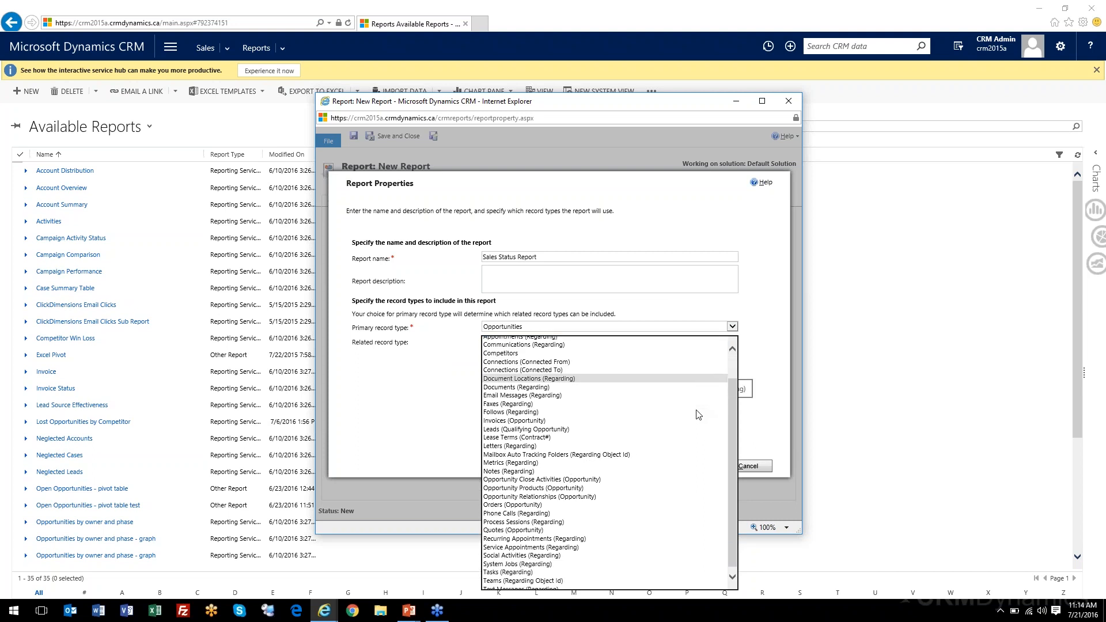
pyautogui.scroll(3, 698, 415)
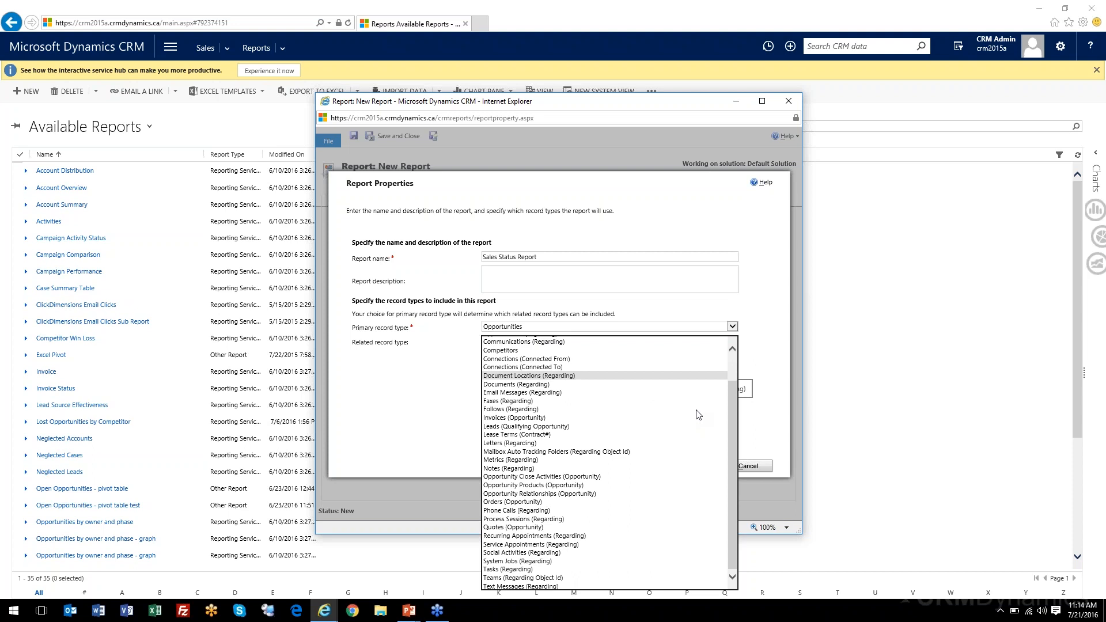
pyautogui.scroll(-3, 698, 414)
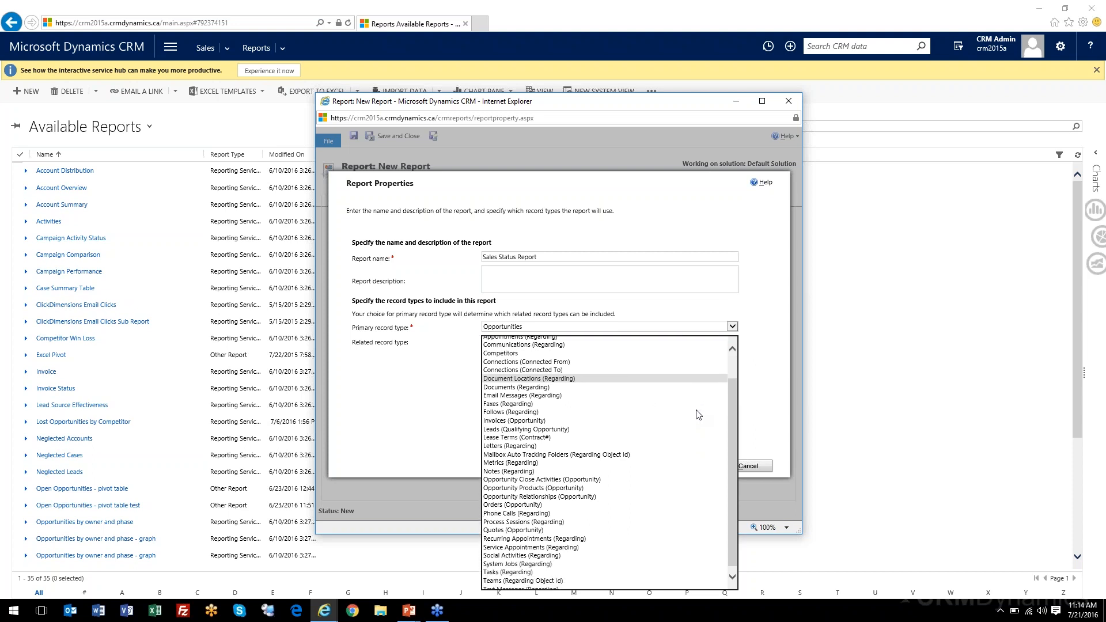
pyautogui.scroll(2, 698, 415)
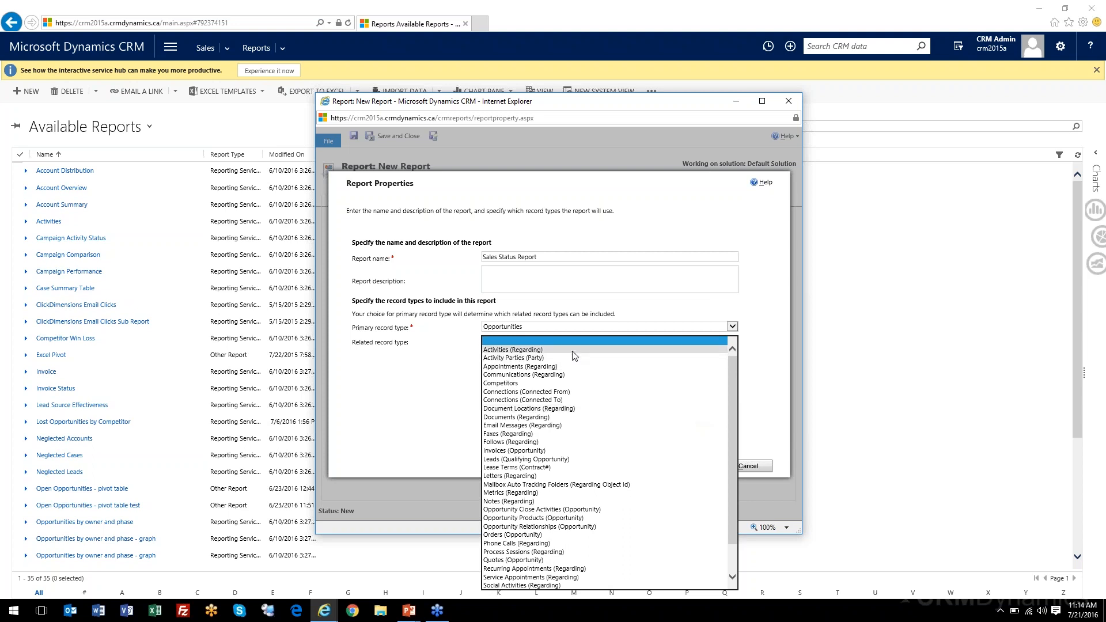
pyautogui.scroll(-1, 586, 427)
pyautogui.scroll(-1, 586, 426)
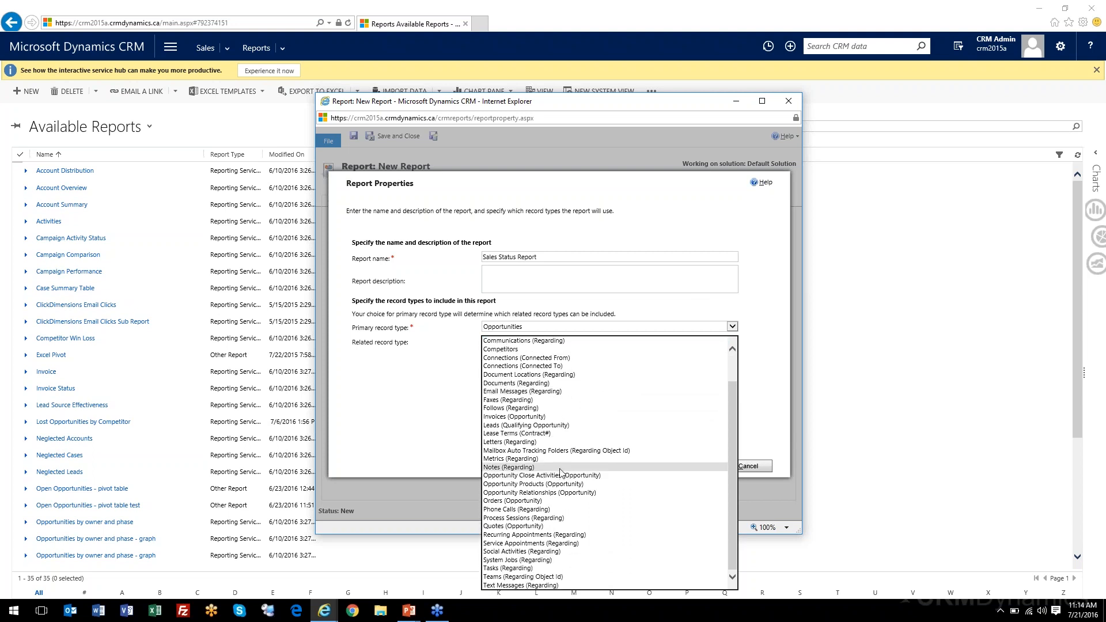
pyautogui.scroll(-1, 560, 471)
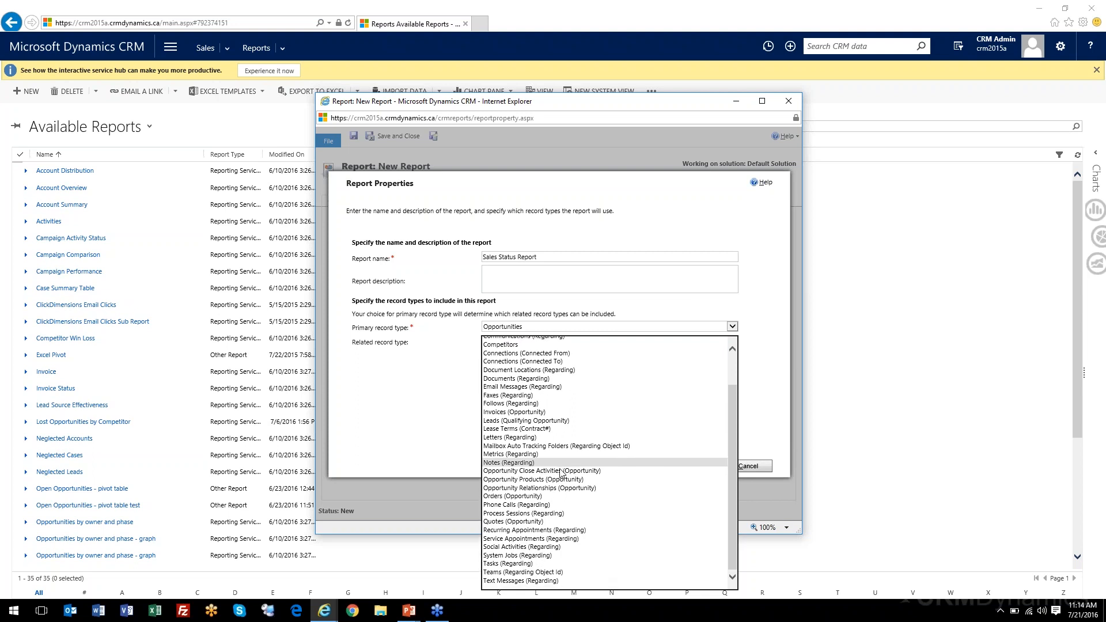
pyautogui.scroll(1, 559, 473)
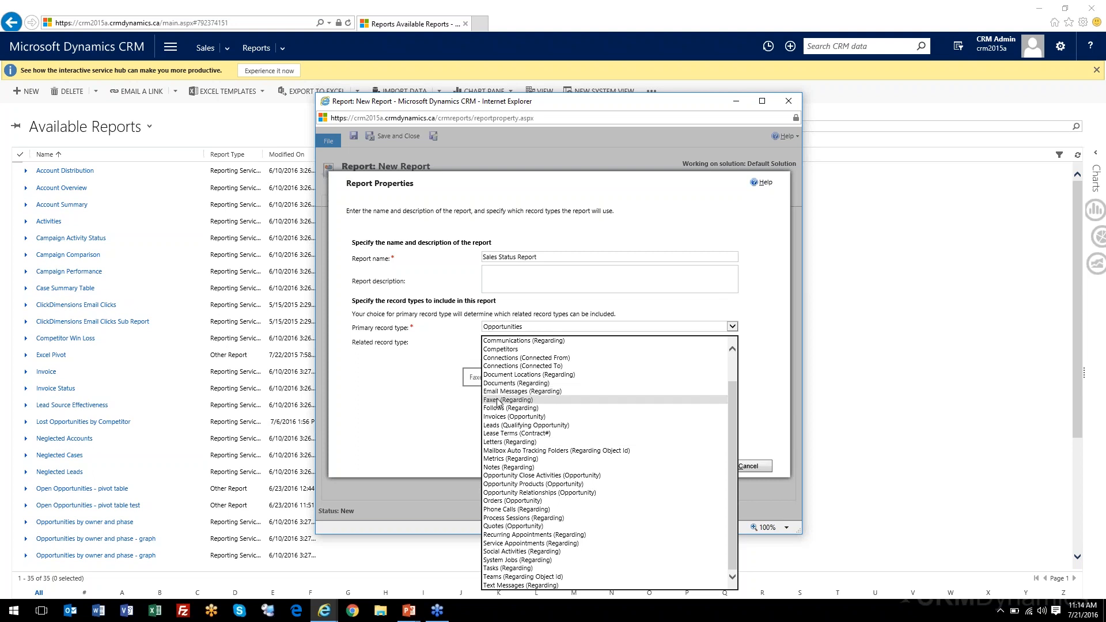
pyautogui.click(450, 408)
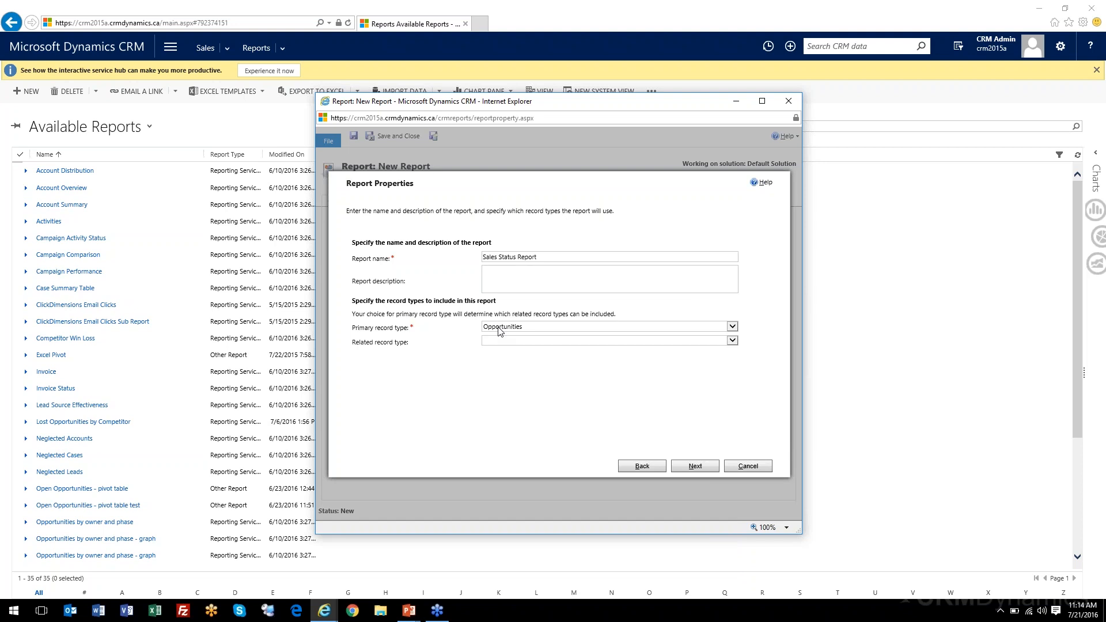
# Continue to the report's record filtering criteria and browse the Opportunity fields available for an additional condition without adding one
pyautogui.click(695, 467)
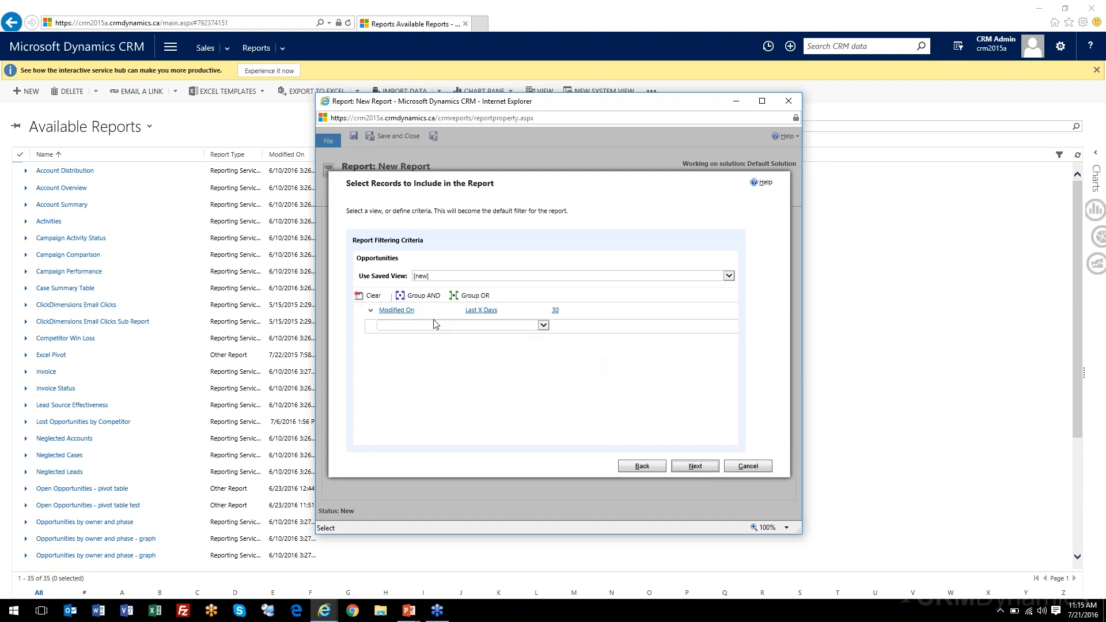
pyautogui.click(554, 310)
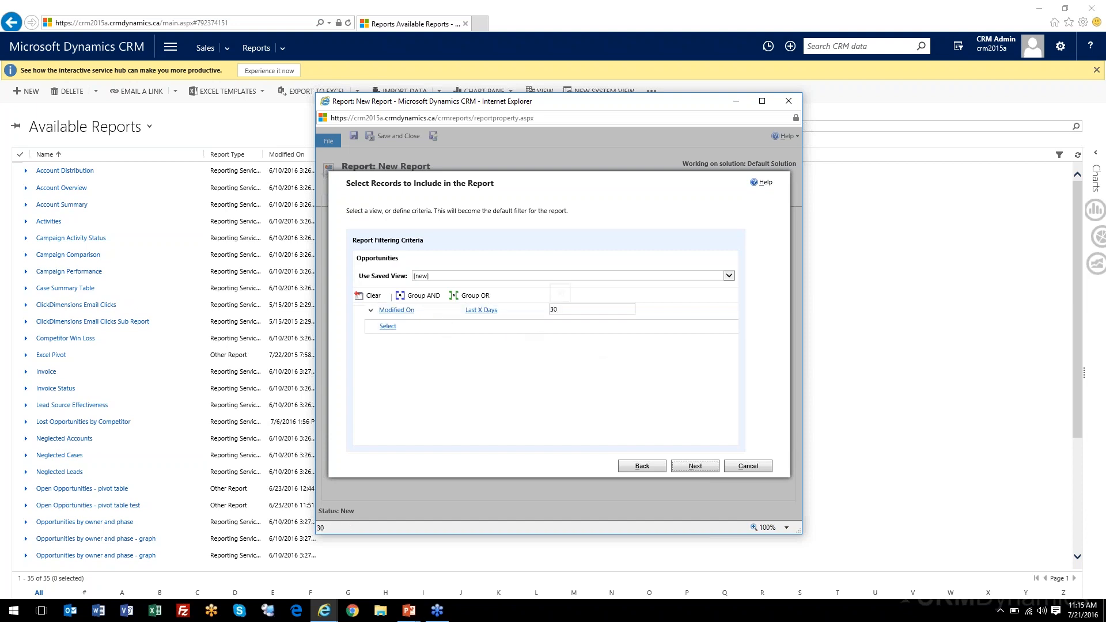
pyautogui.moveTo(423, 311)
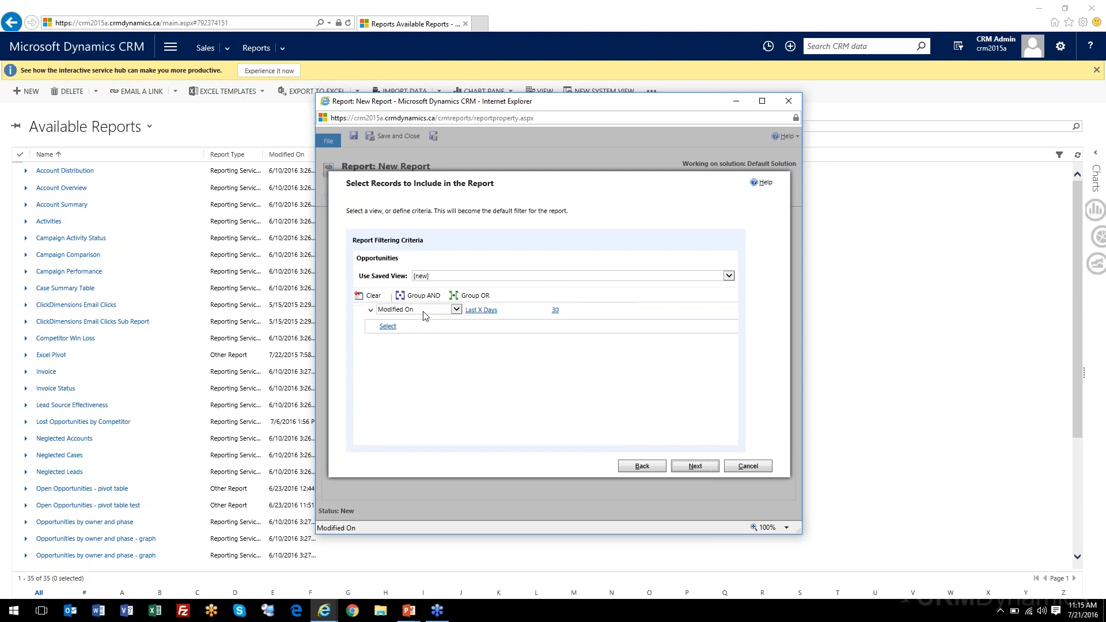
pyautogui.moveTo(570, 314)
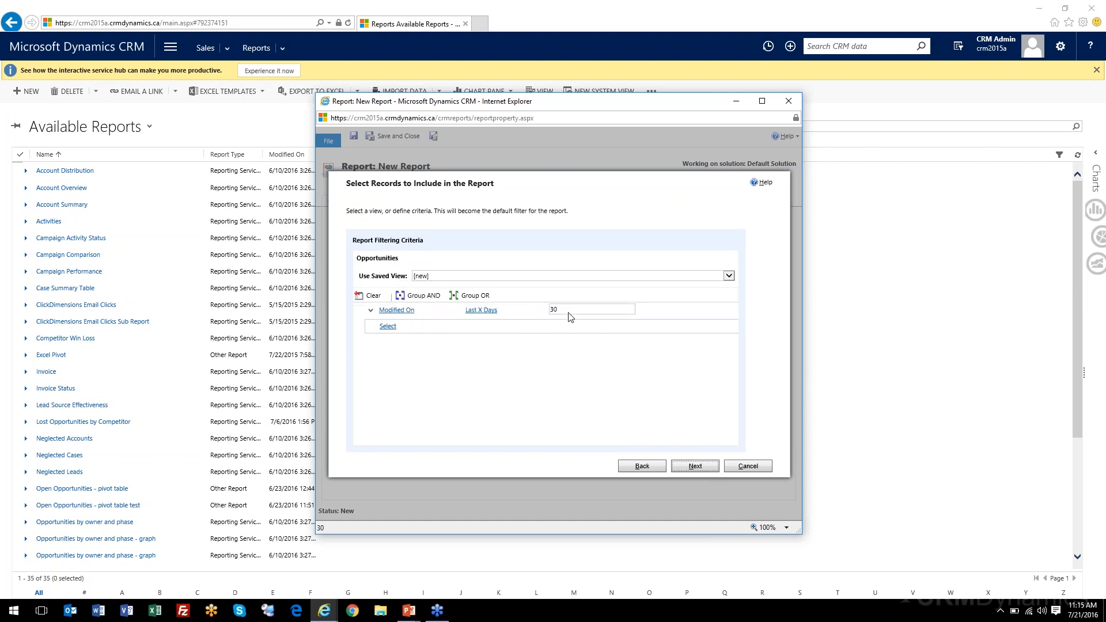
pyautogui.click(419, 329)
pyautogui.scroll(-5, 440, 458)
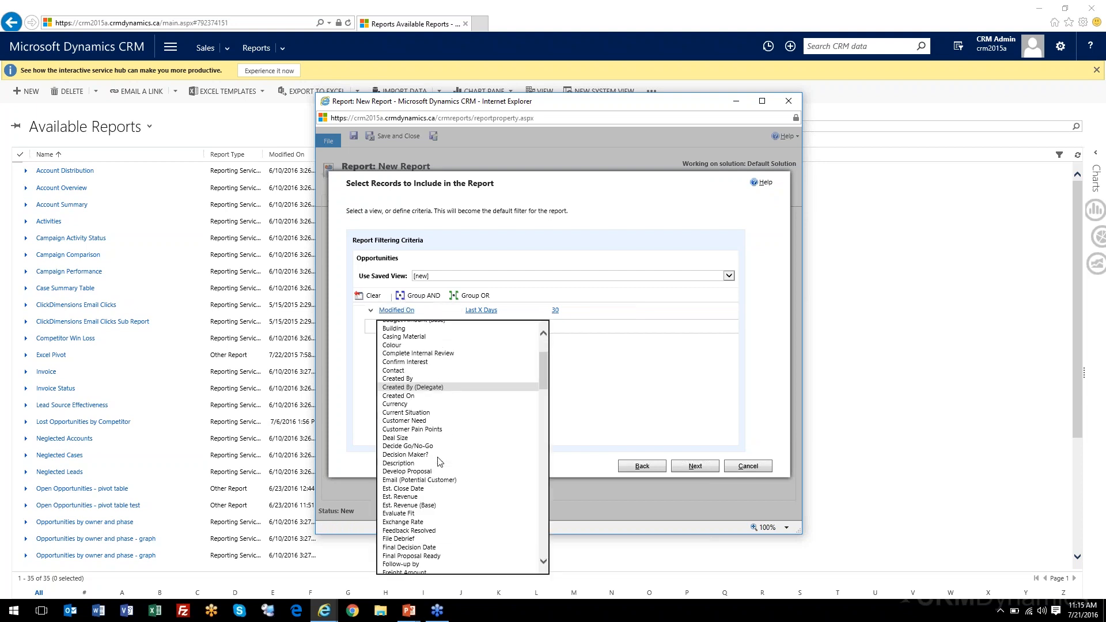
pyautogui.click(622, 390)
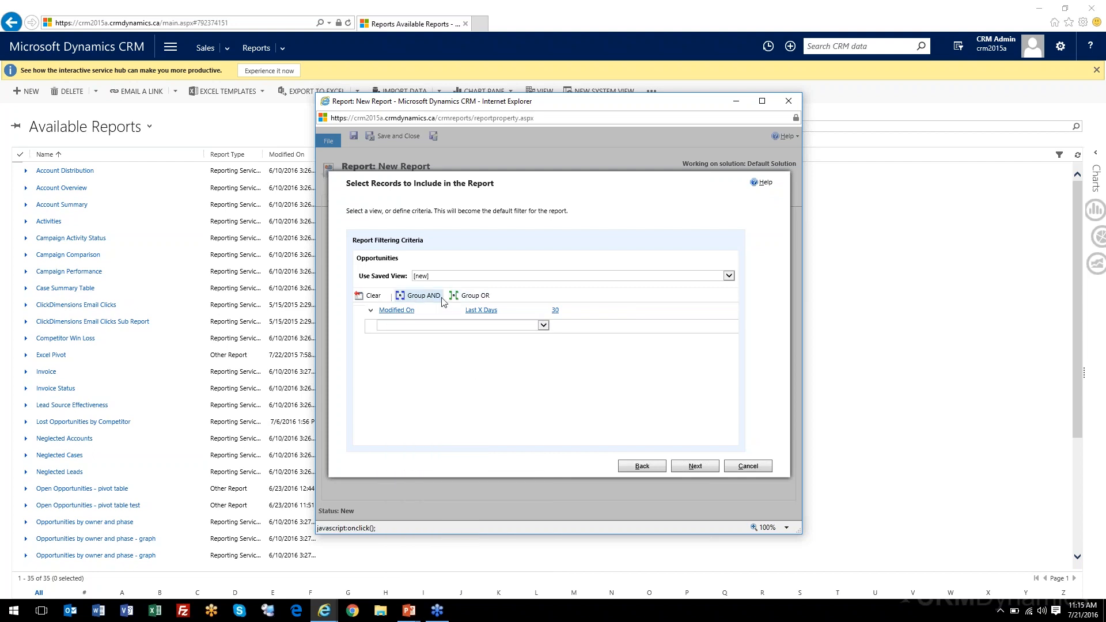
# Review the Modified On, Last X Days, 30 condition, keep it as the default filter, and continue to the field layout
pyautogui.click(410, 310)
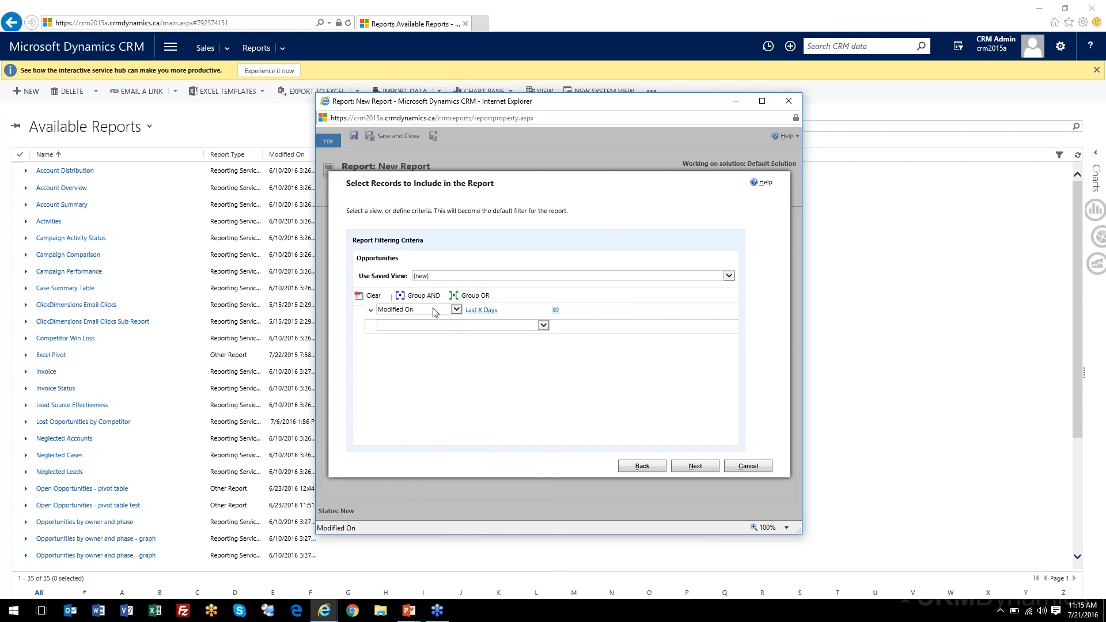
pyautogui.click(487, 310)
pyautogui.click(555, 310)
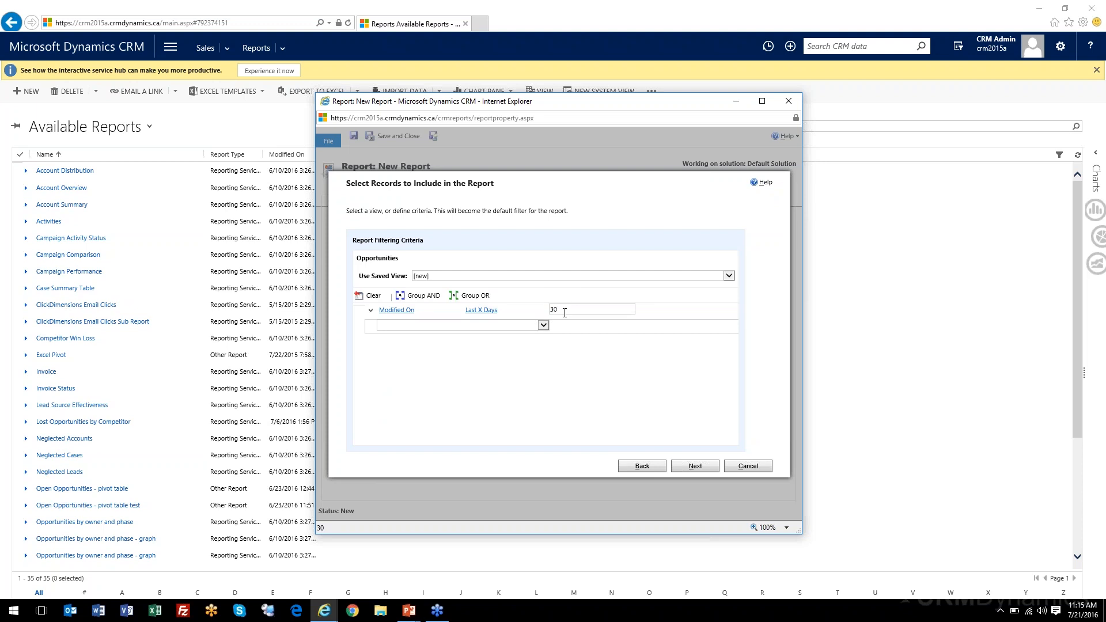
pyautogui.click(695, 467)
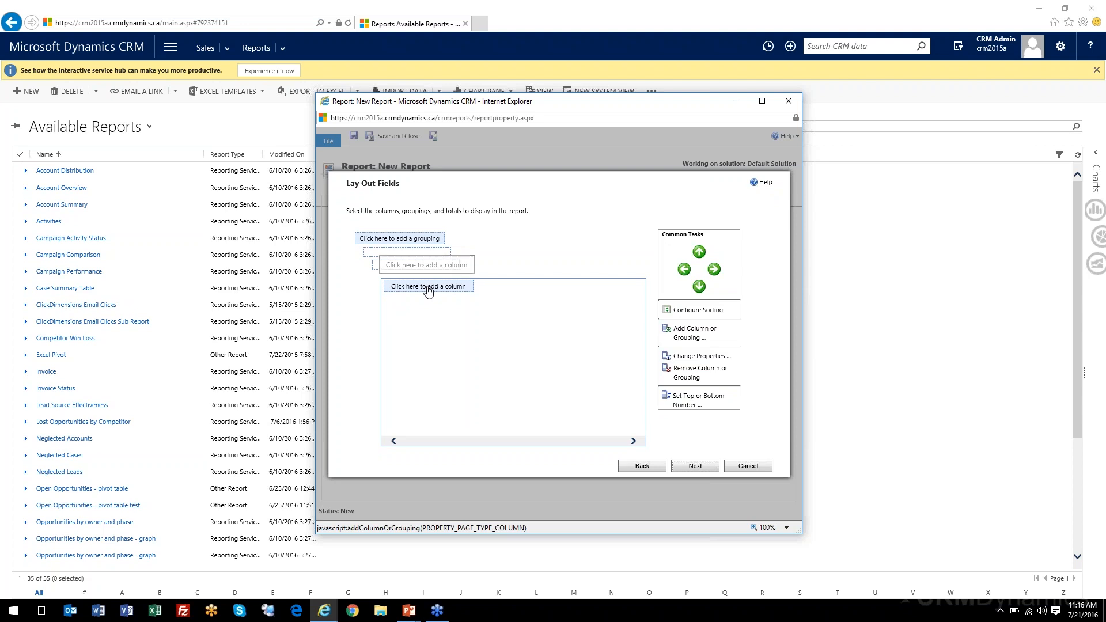
# Add a first-level grouping on the Opportunities Sales Stage column with Count as its summary type
pyautogui.click(414, 241)
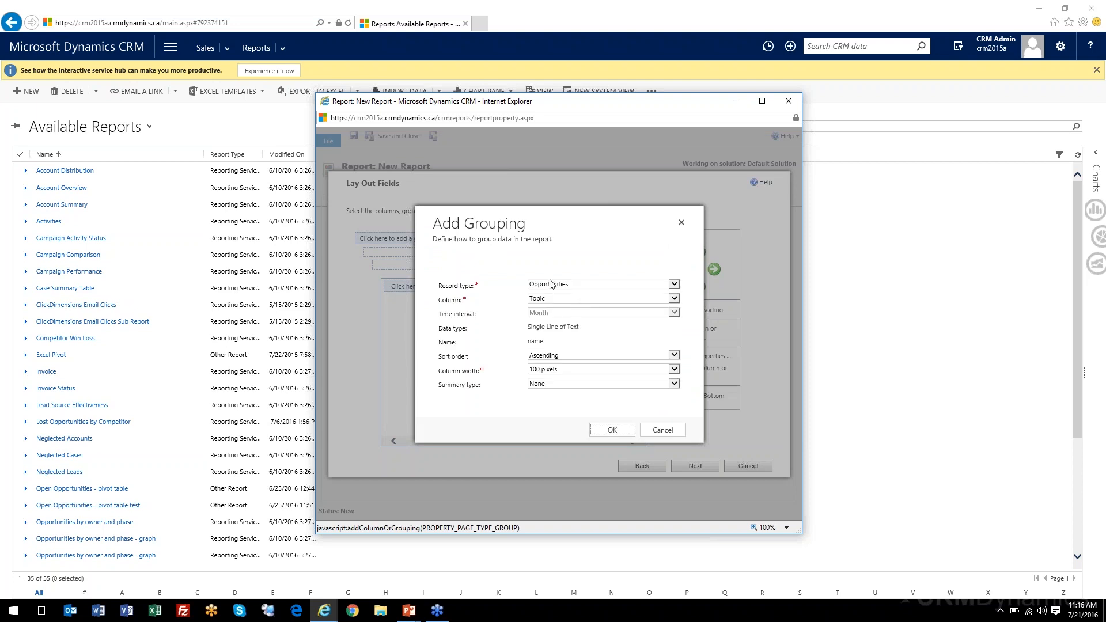
pyautogui.click(544, 300)
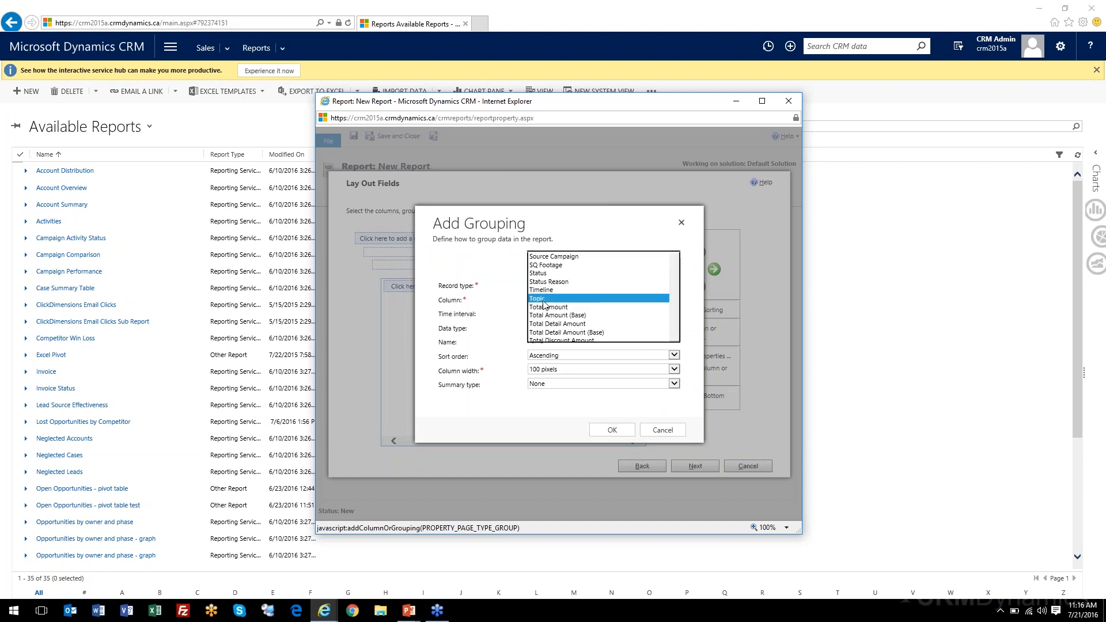
pyautogui.scroll(2, 576, 331)
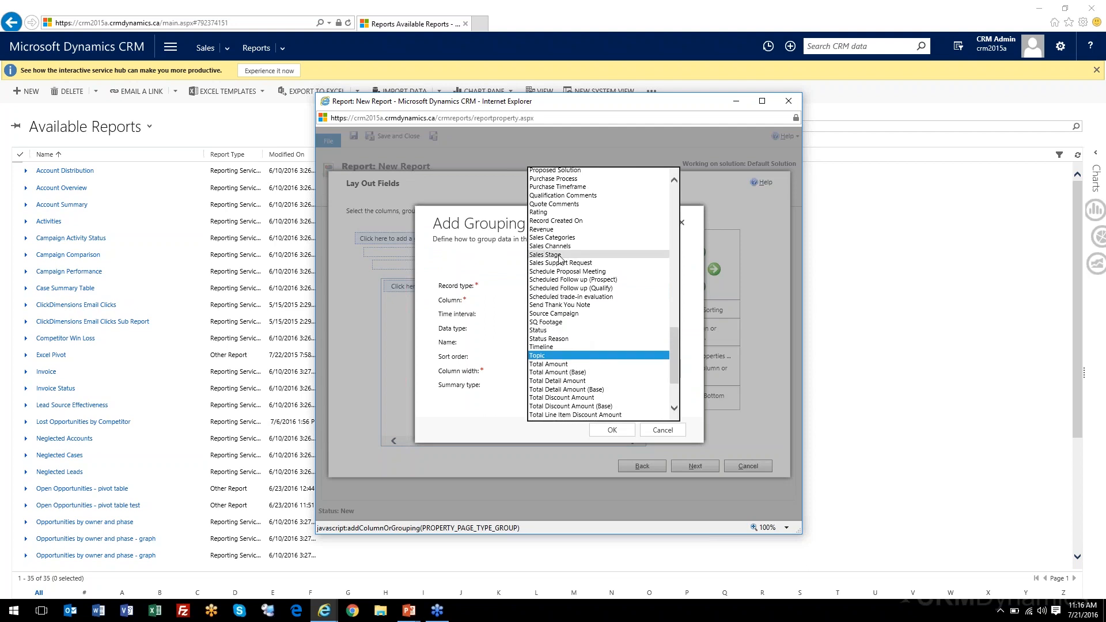
pyautogui.click(559, 256)
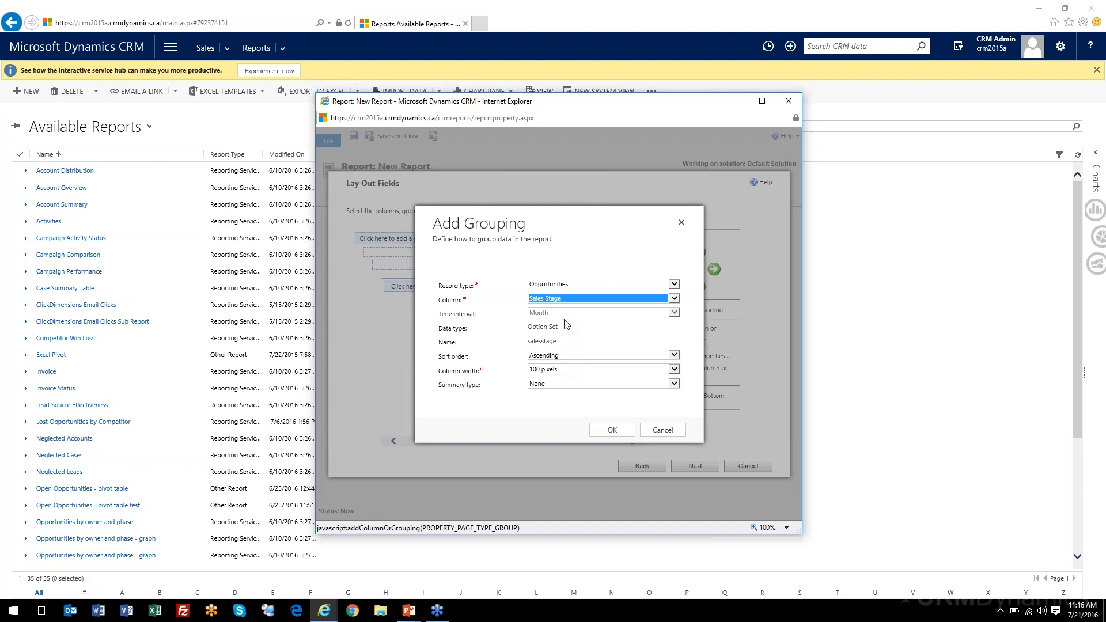
pyautogui.click(568, 385)
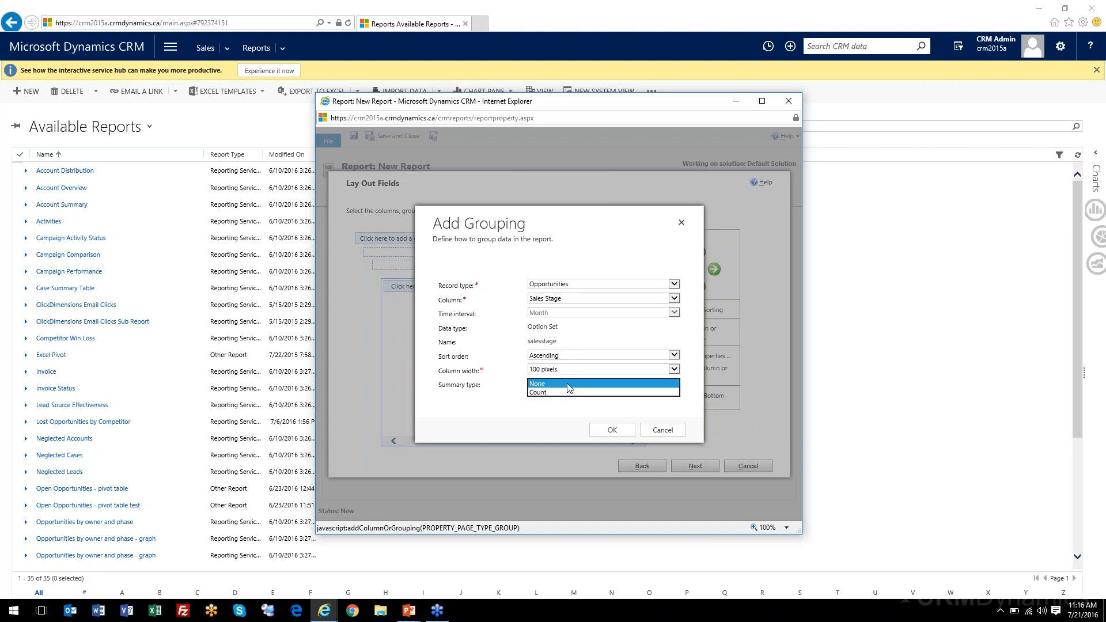
pyautogui.click(559, 397)
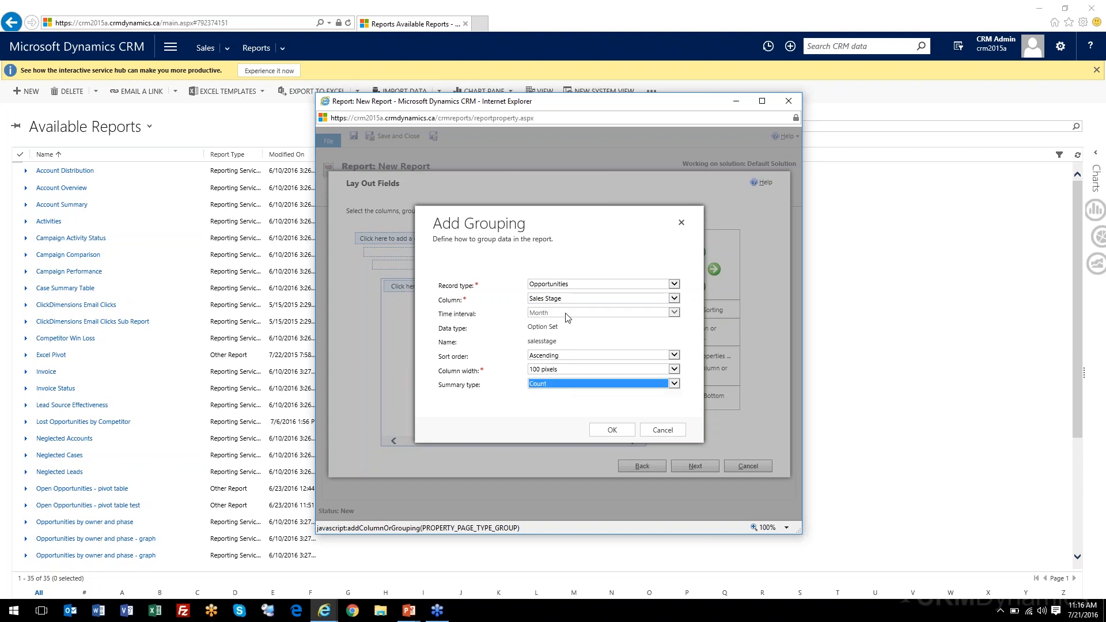
pyautogui.click(612, 430)
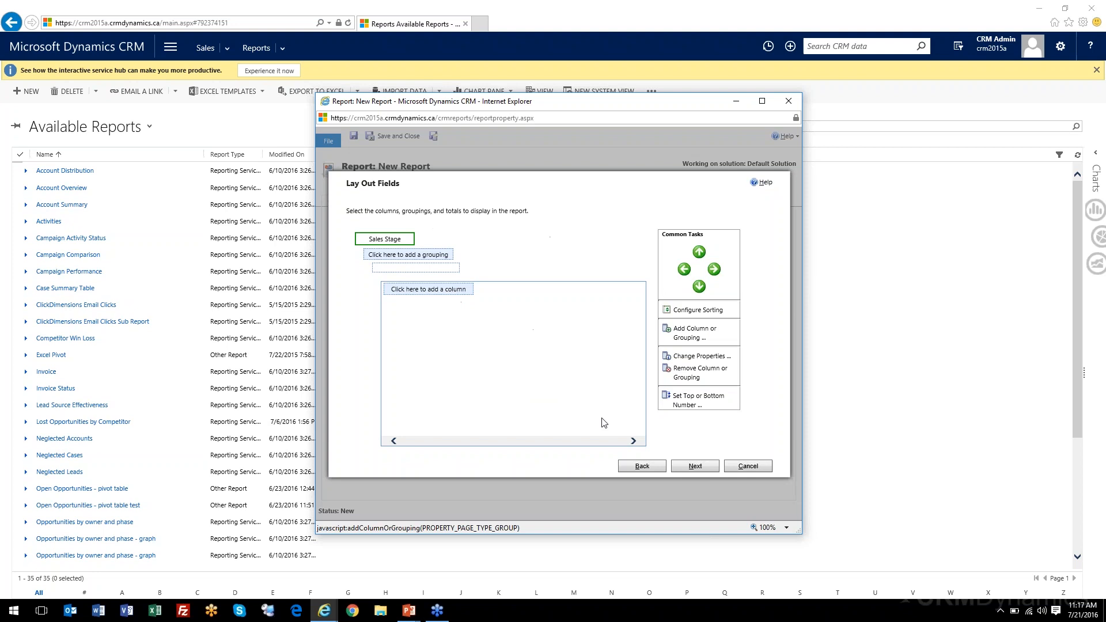
# Add a second-level grouping on the Opportunities Potential Customer column with Count as its summary type
pyautogui.click(430, 255)
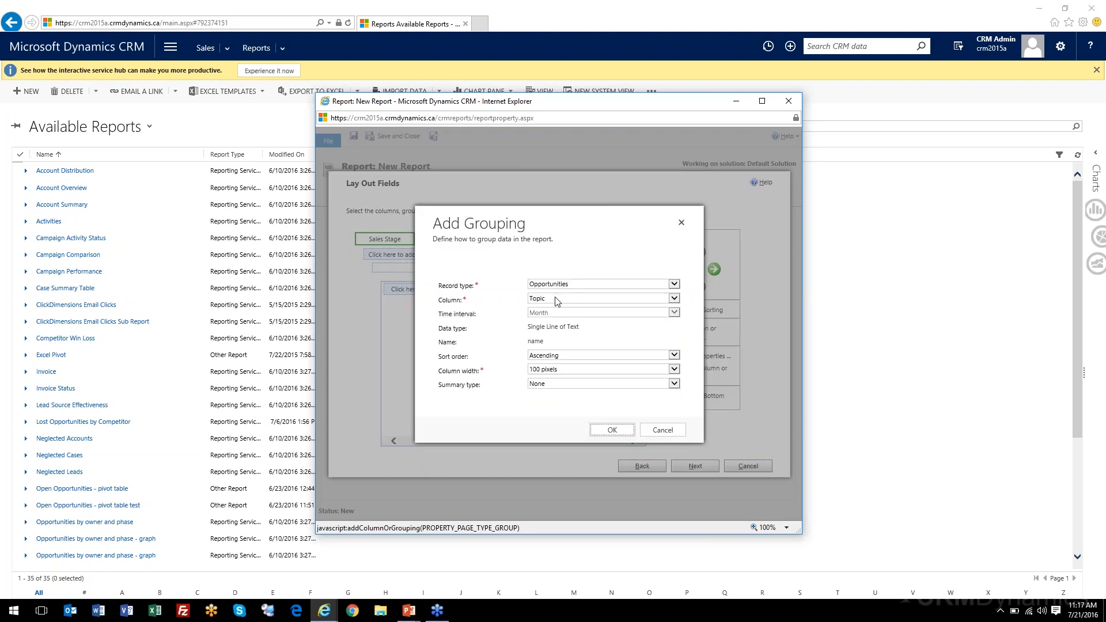
pyautogui.click(557, 299)
pyautogui.scroll(10, 558, 299)
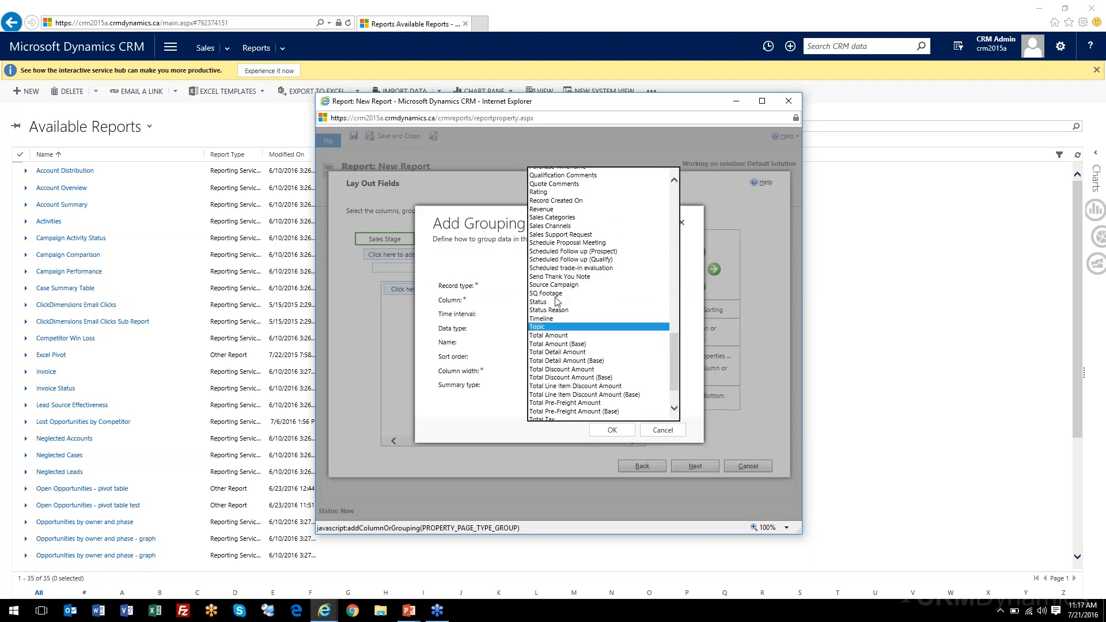
pyautogui.scroll(12, 557, 300)
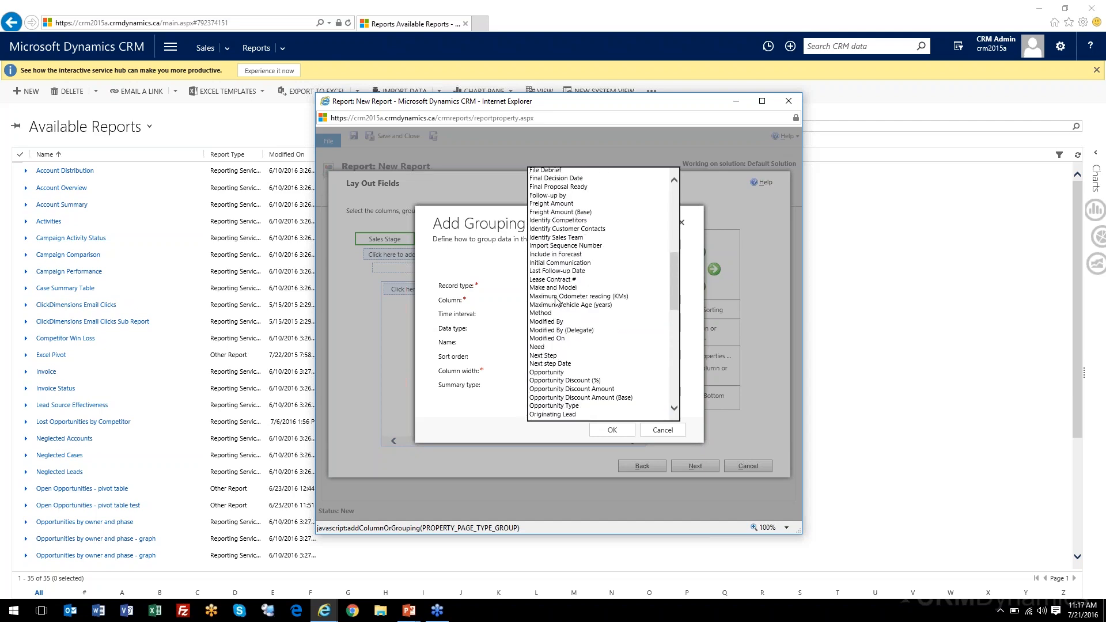
pyautogui.scroll(4, 557, 300)
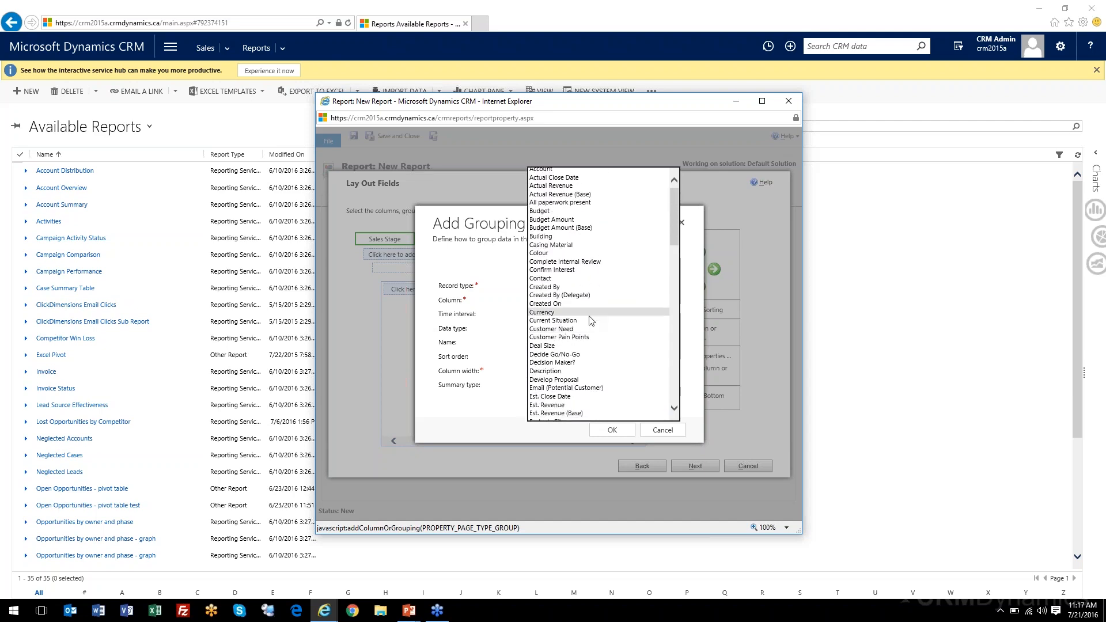
pyautogui.scroll(-4, 594, 327)
pyautogui.scroll(-9, 594, 327)
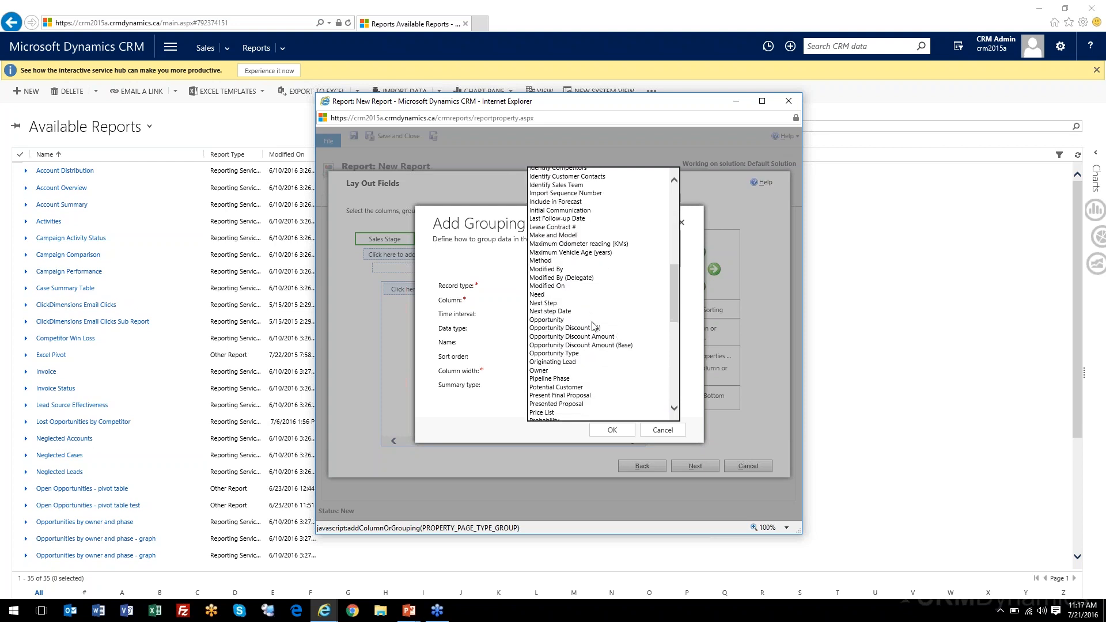
pyautogui.click(558, 383)
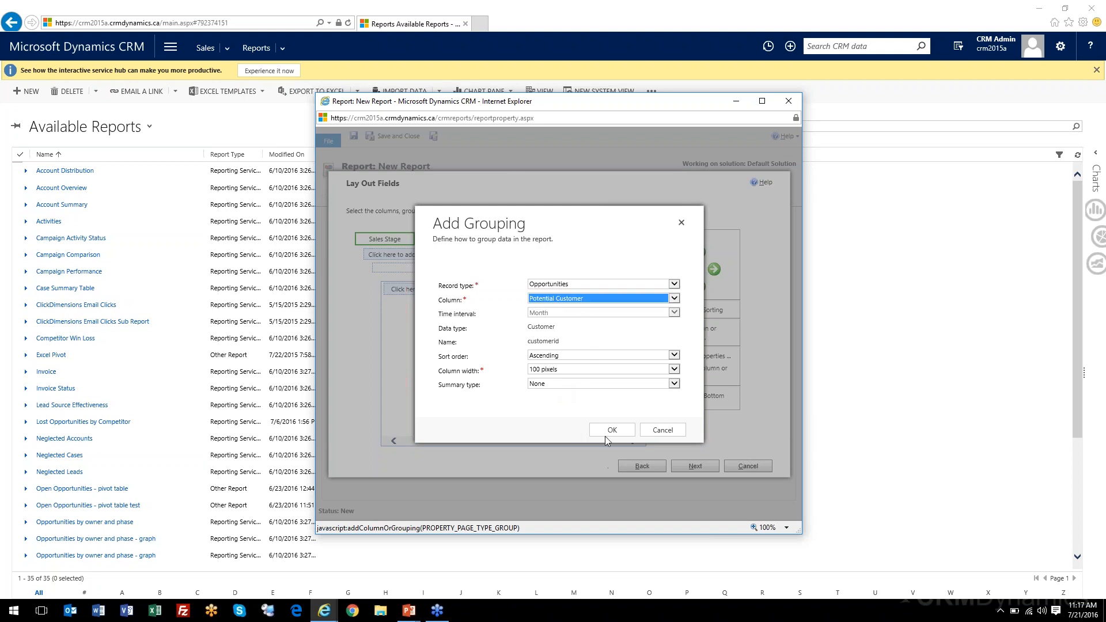
pyautogui.click(576, 384)
pyautogui.click(556, 392)
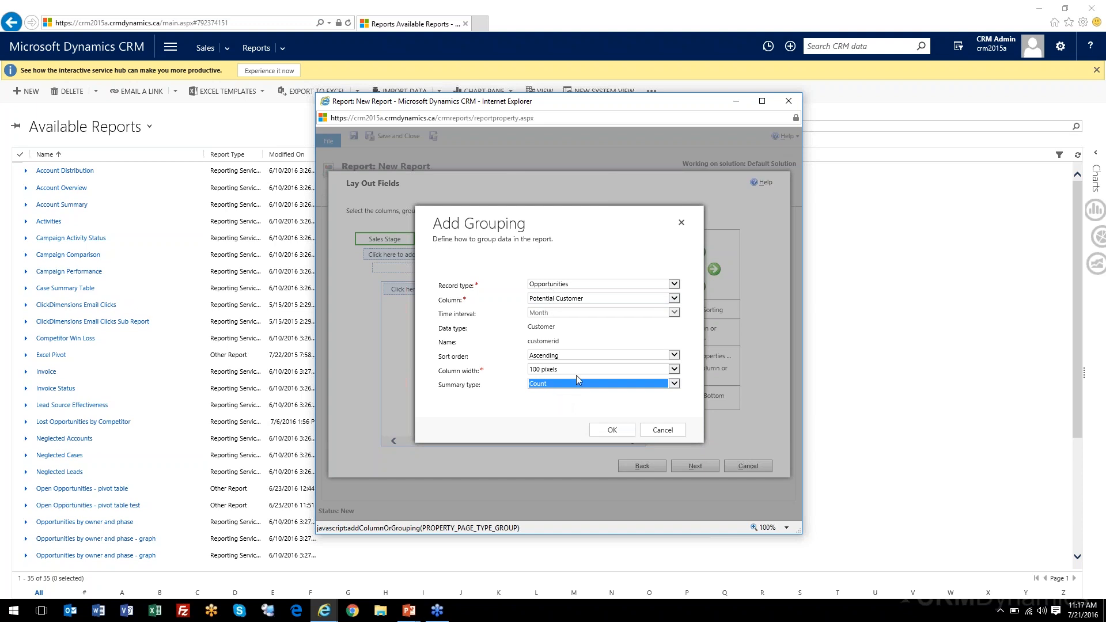
pyautogui.click(609, 431)
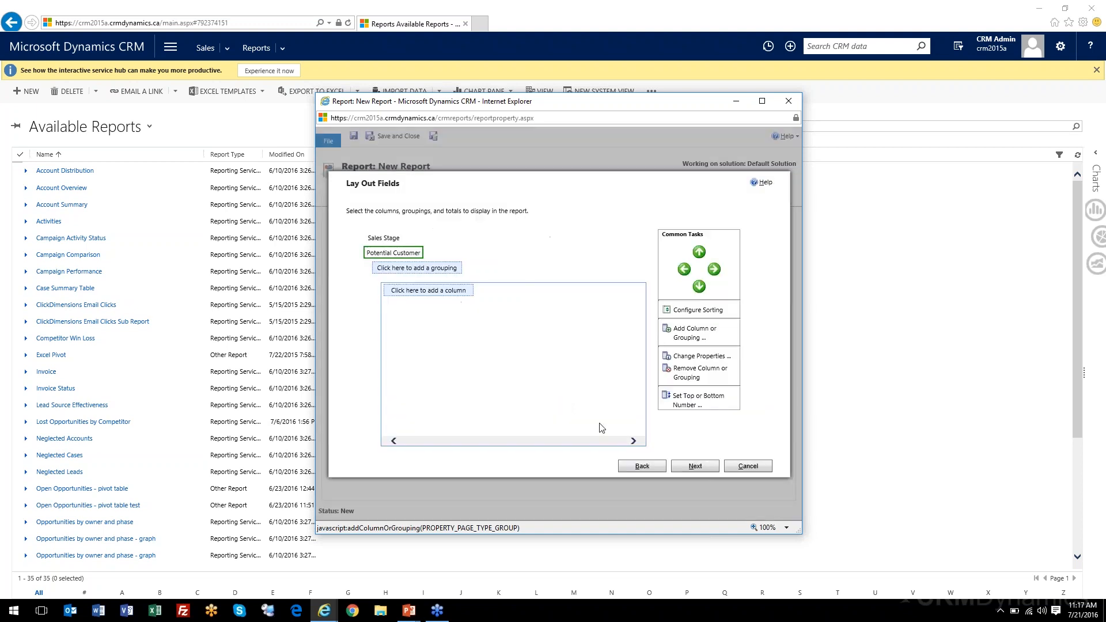
# Try moving the Potential Customer grouping above Sales Stage, then return it to second level
pyautogui.click(376, 240)
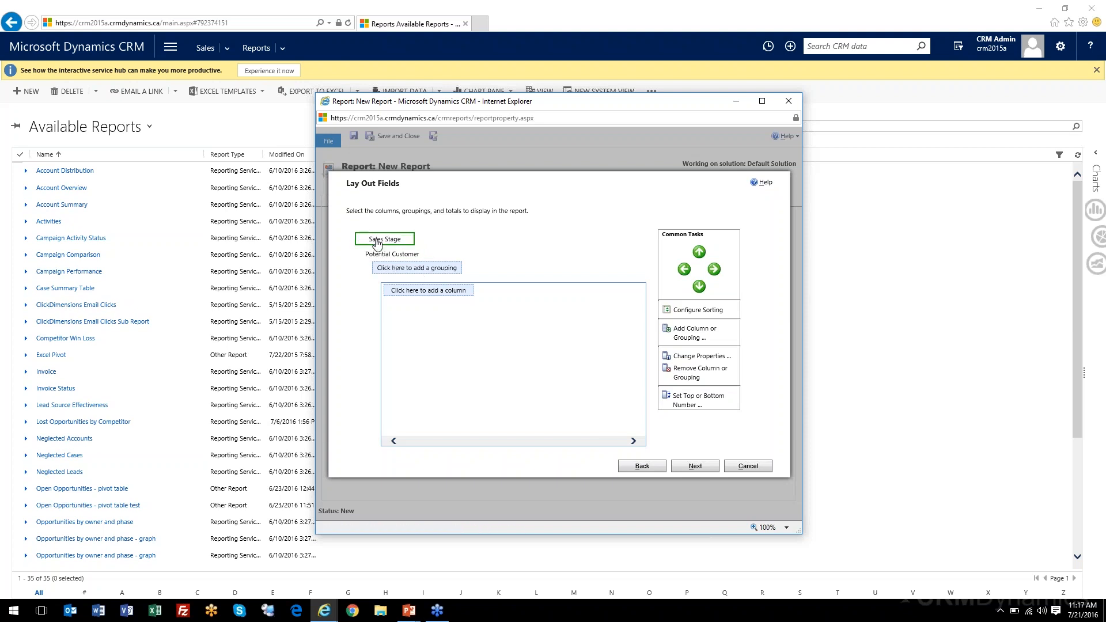
pyautogui.click(383, 254)
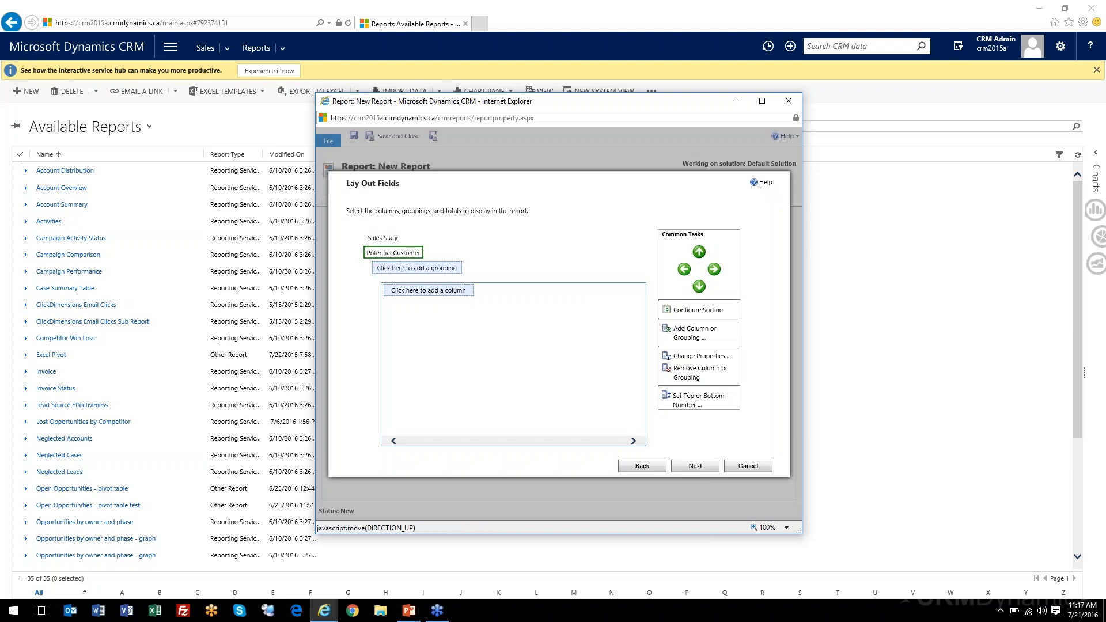
pyautogui.click(699, 251)
pyautogui.click(699, 286)
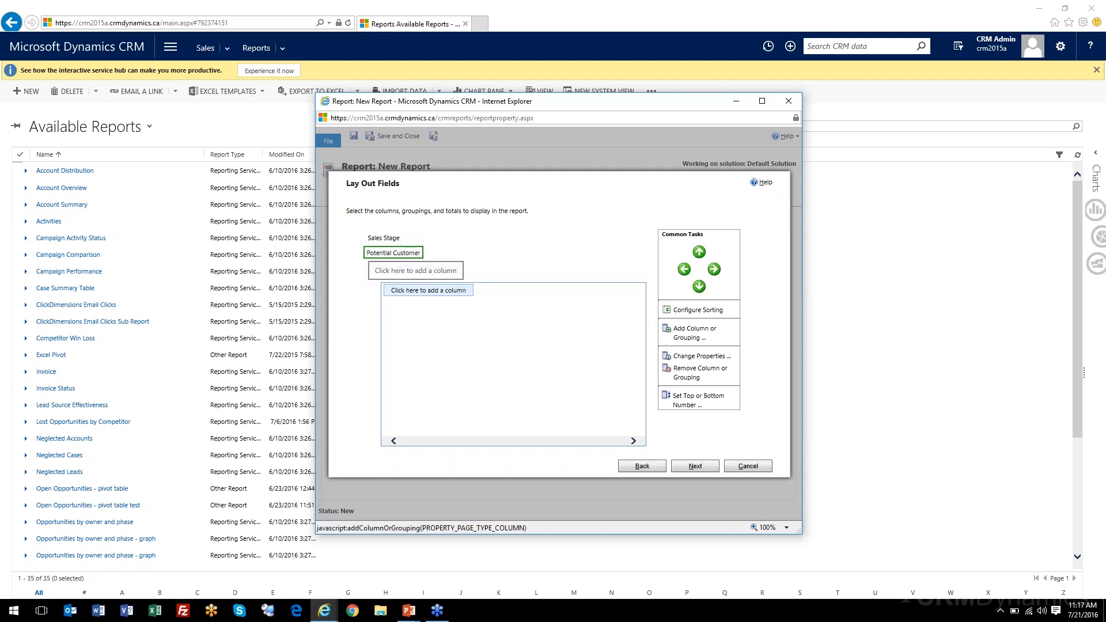
# Add the Opportunities Topic field as the report's first column, keeping the 100 pixels width
pyautogui.click(429, 289)
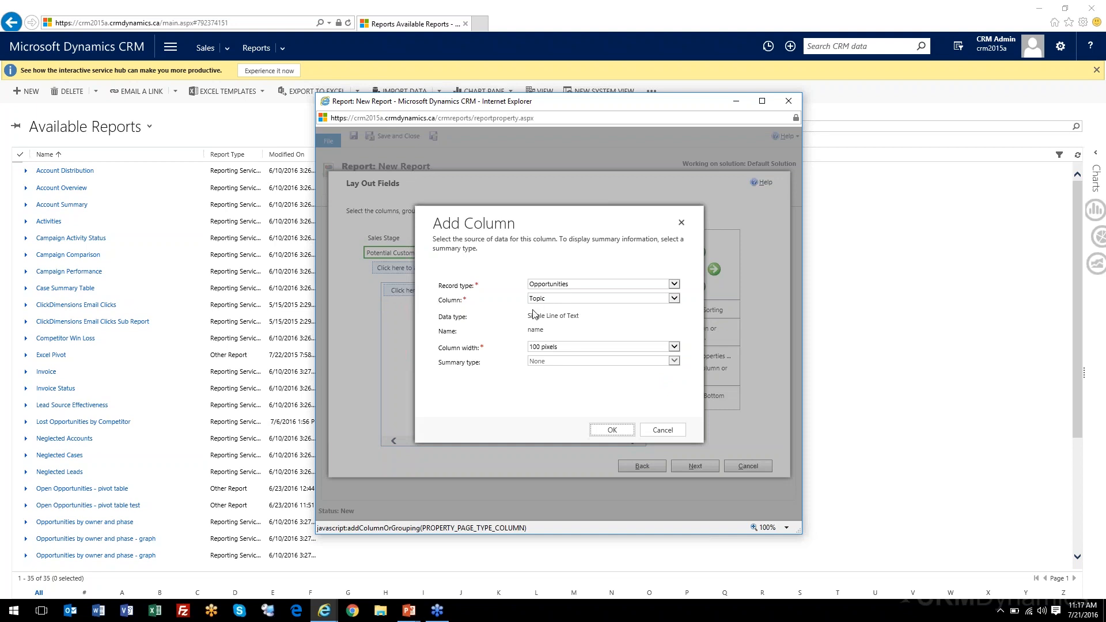
pyautogui.click(557, 299)
pyautogui.click(556, 292)
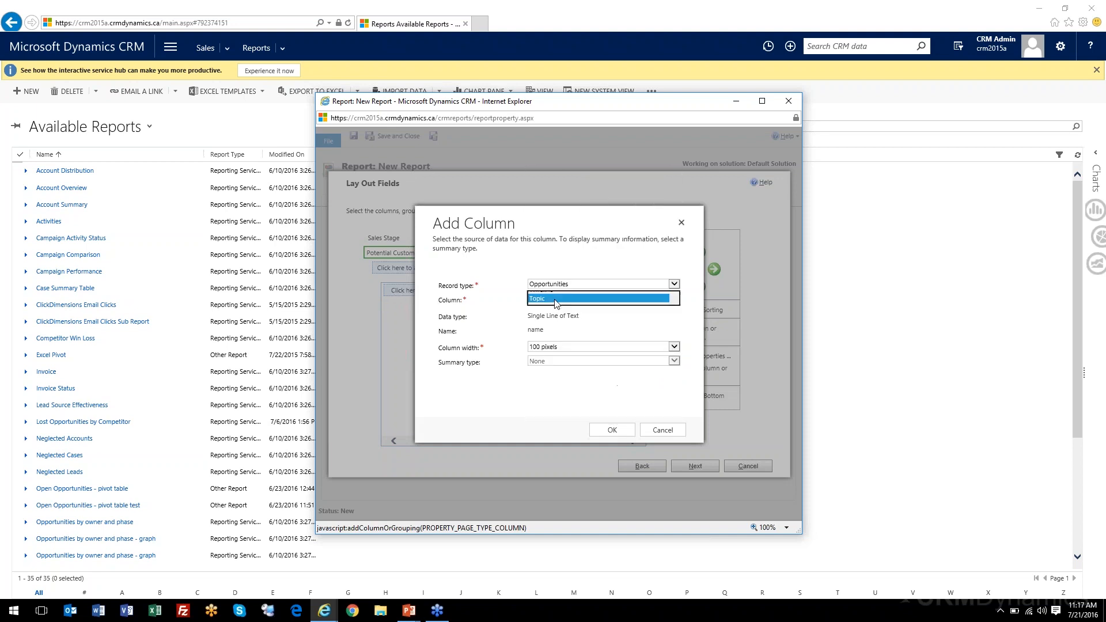
pyautogui.click(612, 431)
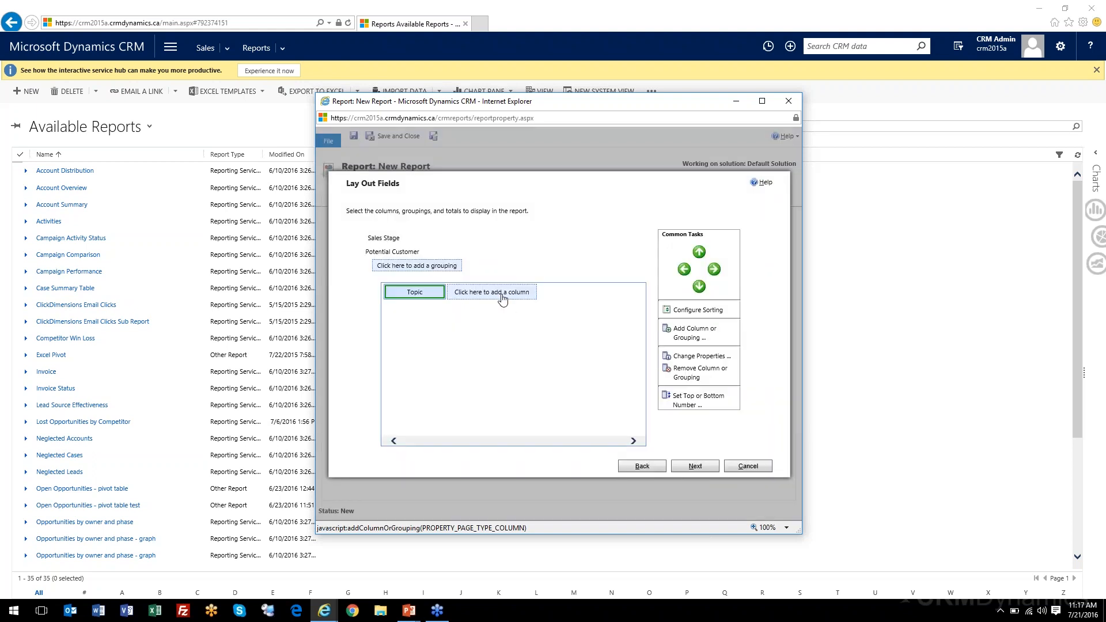
# Add an Opportunities Est. Revenue column, try it ahead of Topic, and place it back after Topic
pyautogui.click(502, 293)
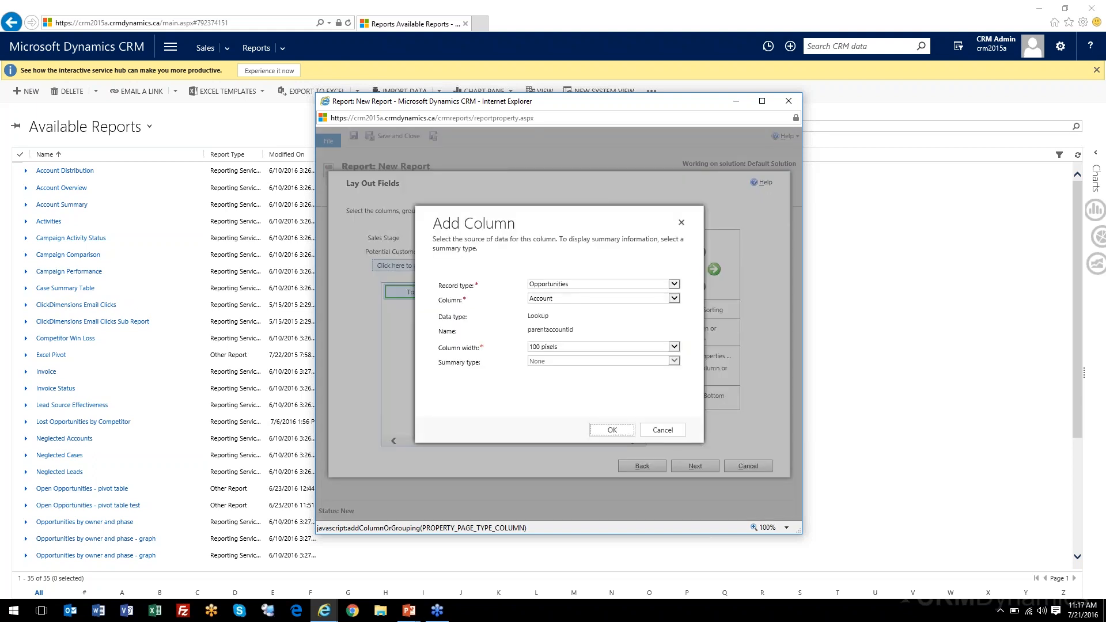
pyautogui.click(561, 298)
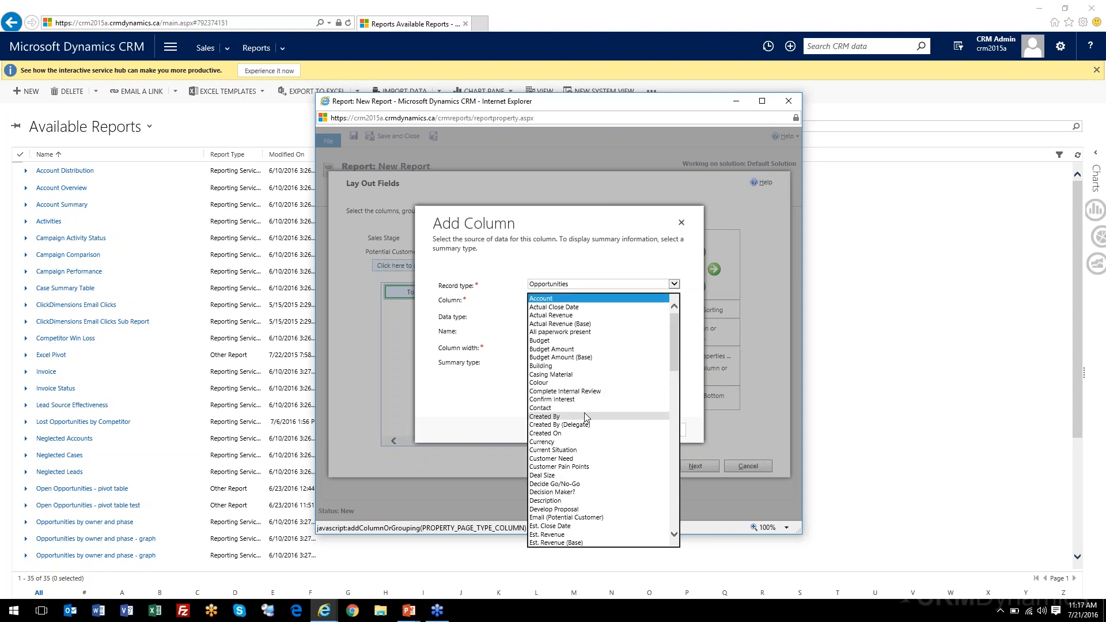
pyautogui.scroll(-1, 586, 417)
pyautogui.click(553, 511)
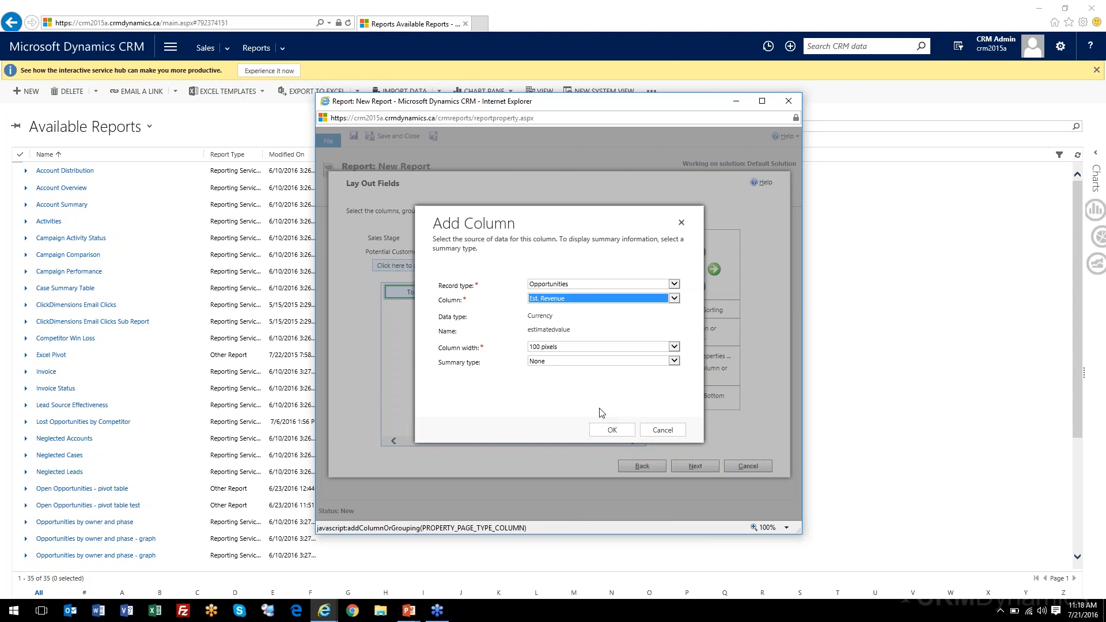
pyautogui.click(612, 430)
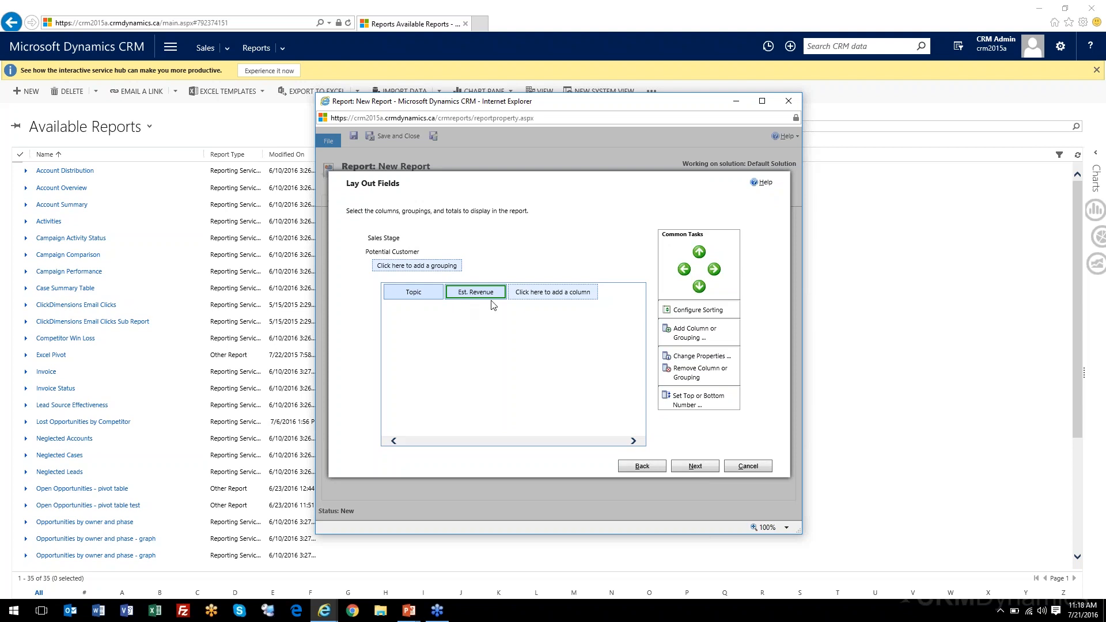
pyautogui.click(684, 269)
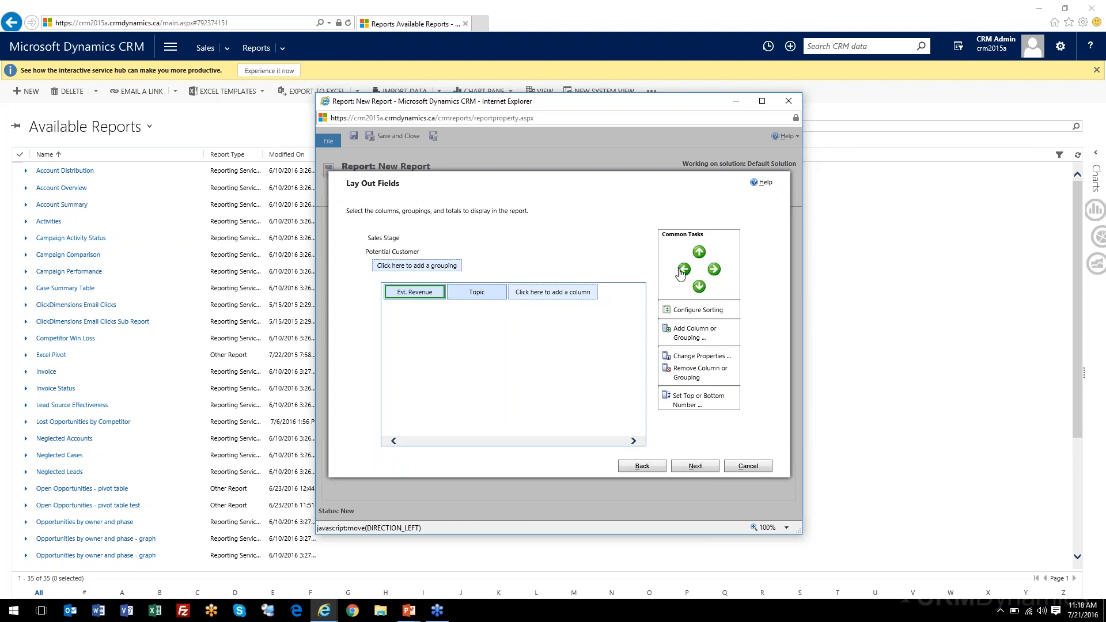
pyautogui.click(714, 269)
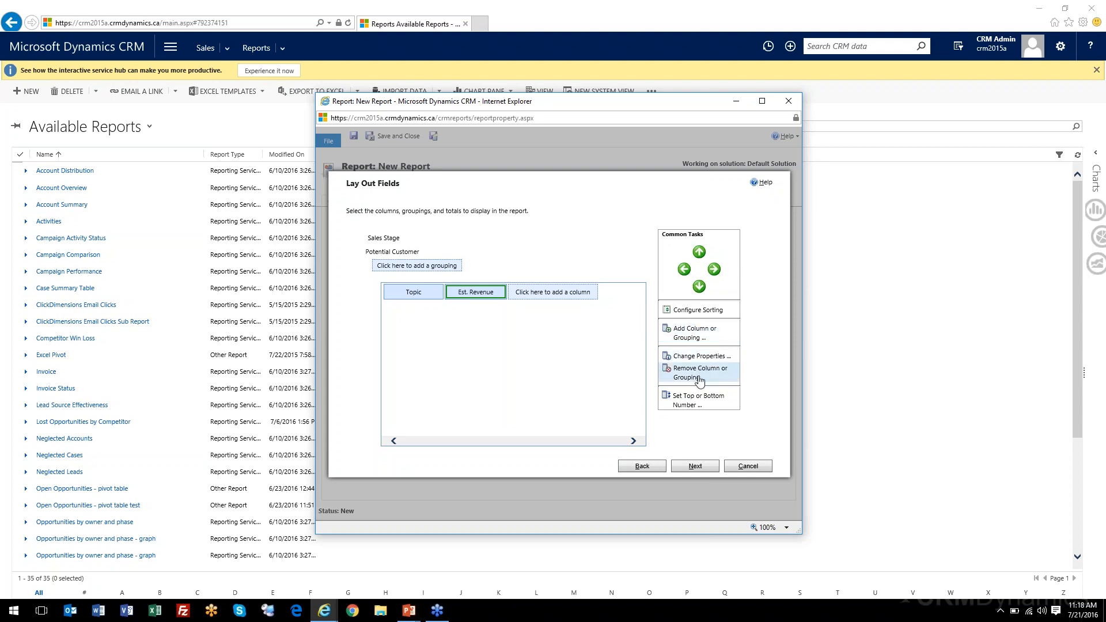
# Set the Topic column's width to 200 pixels
pyautogui.click(407, 291)
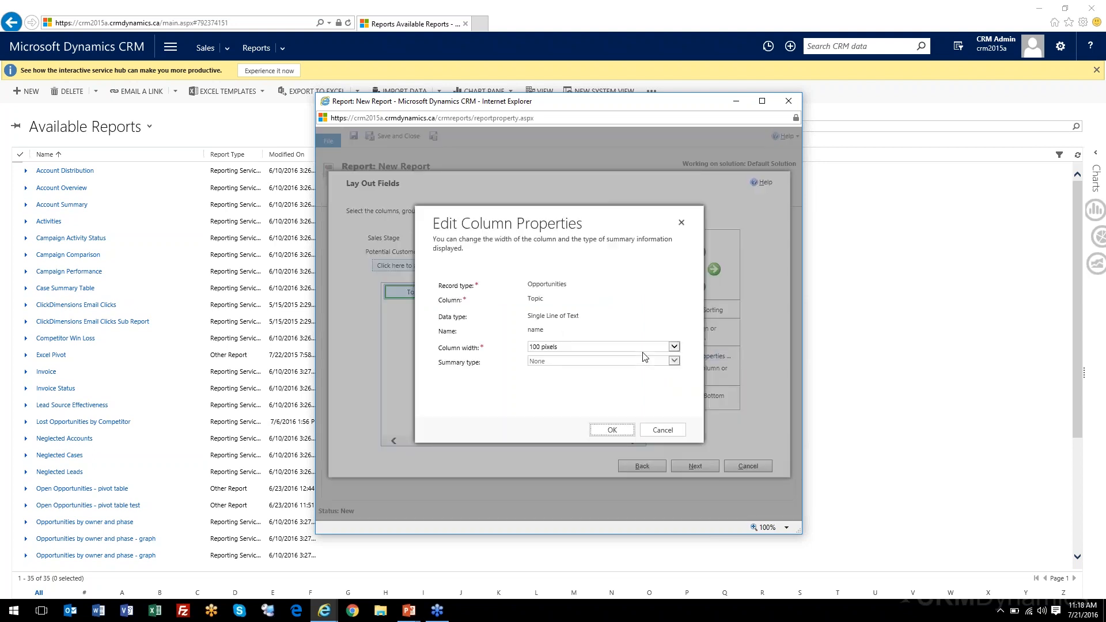
pyautogui.click(542, 348)
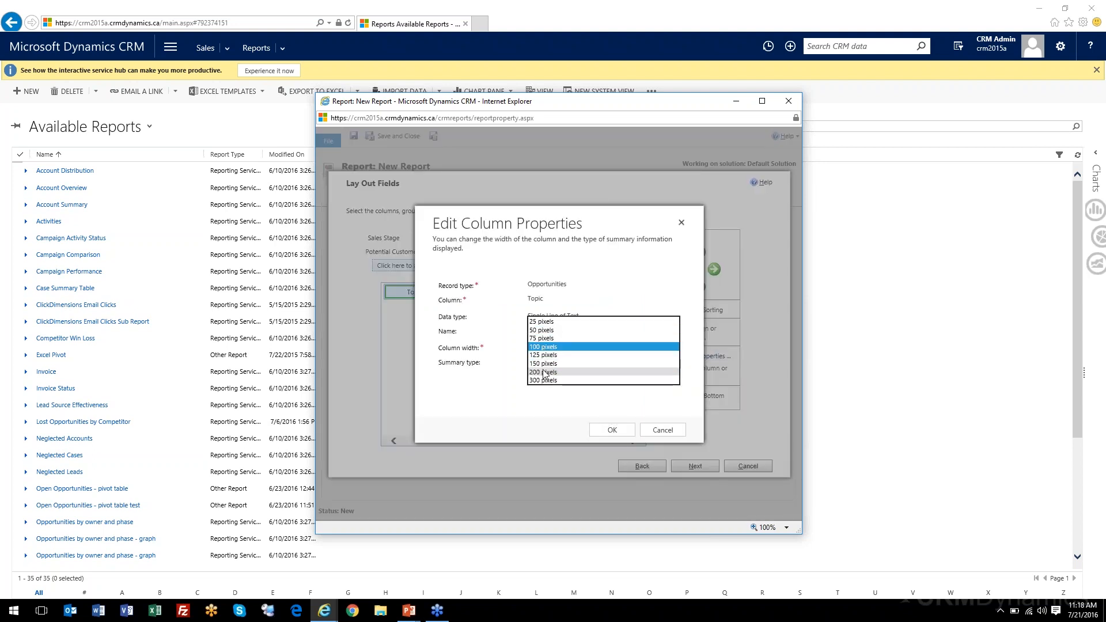
pyautogui.click(542, 372)
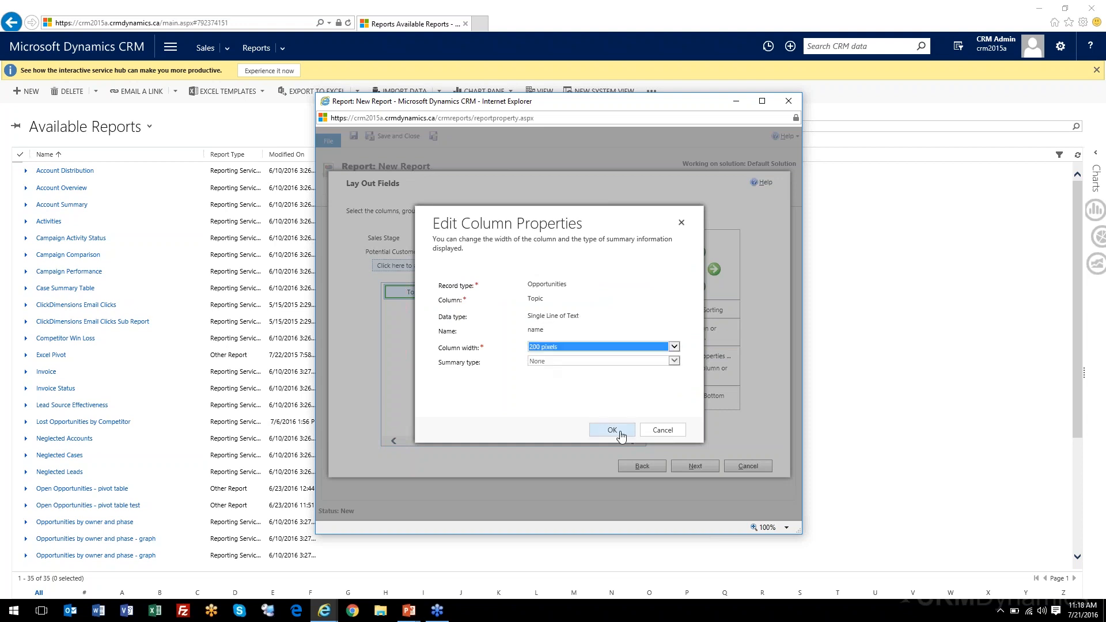
pyautogui.click(612, 429)
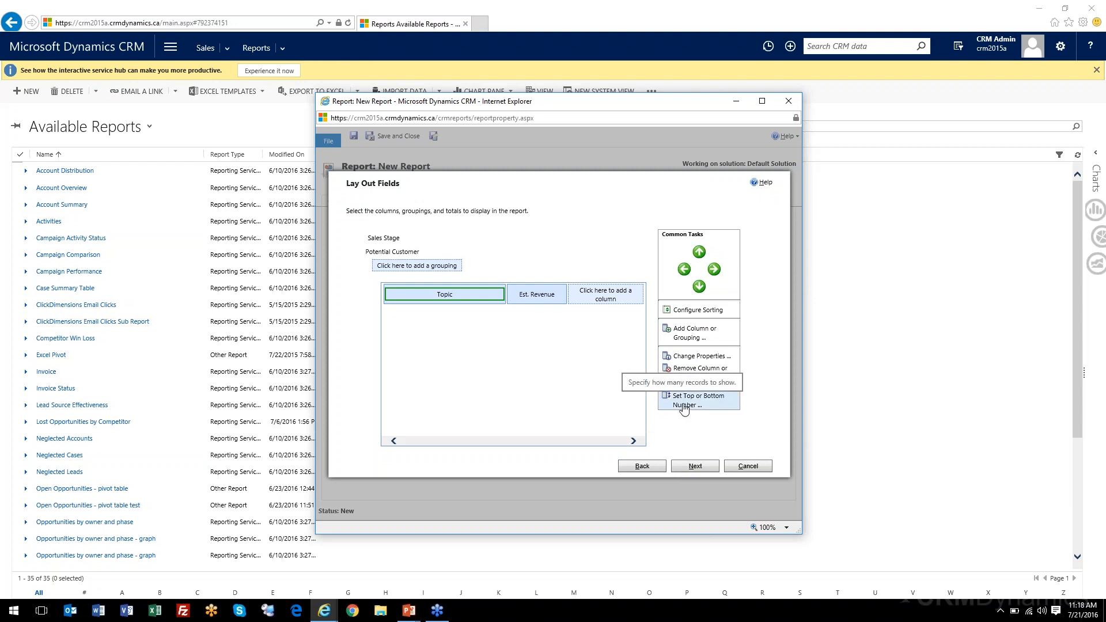
# Continue to the report format choices, try the Chart and table format, and return to the field layout
pyautogui.click(696, 467)
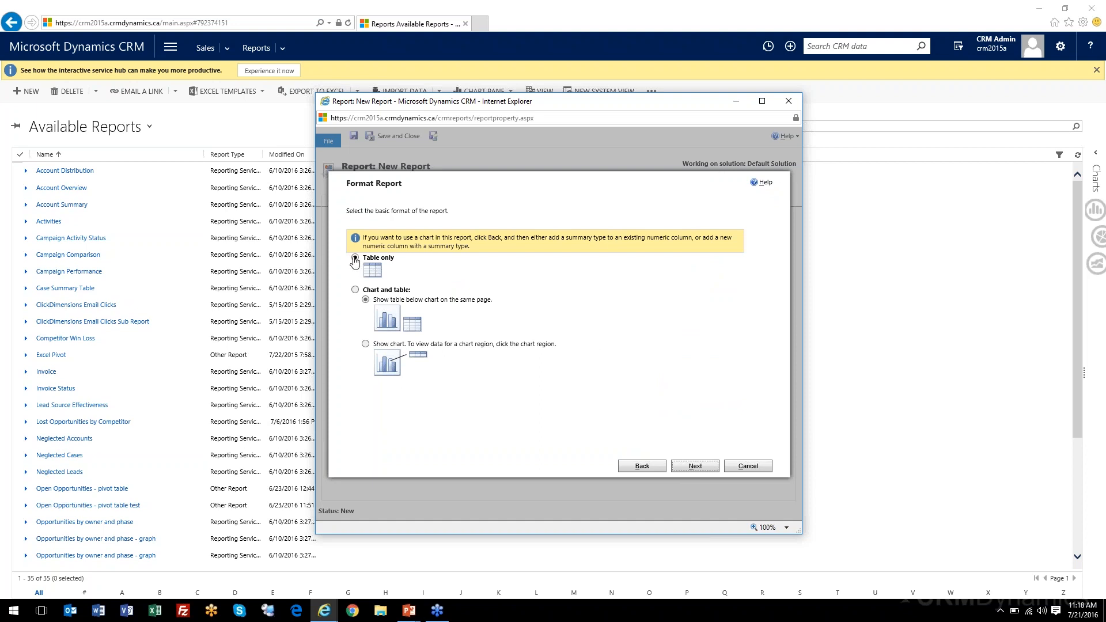
pyautogui.click(356, 291)
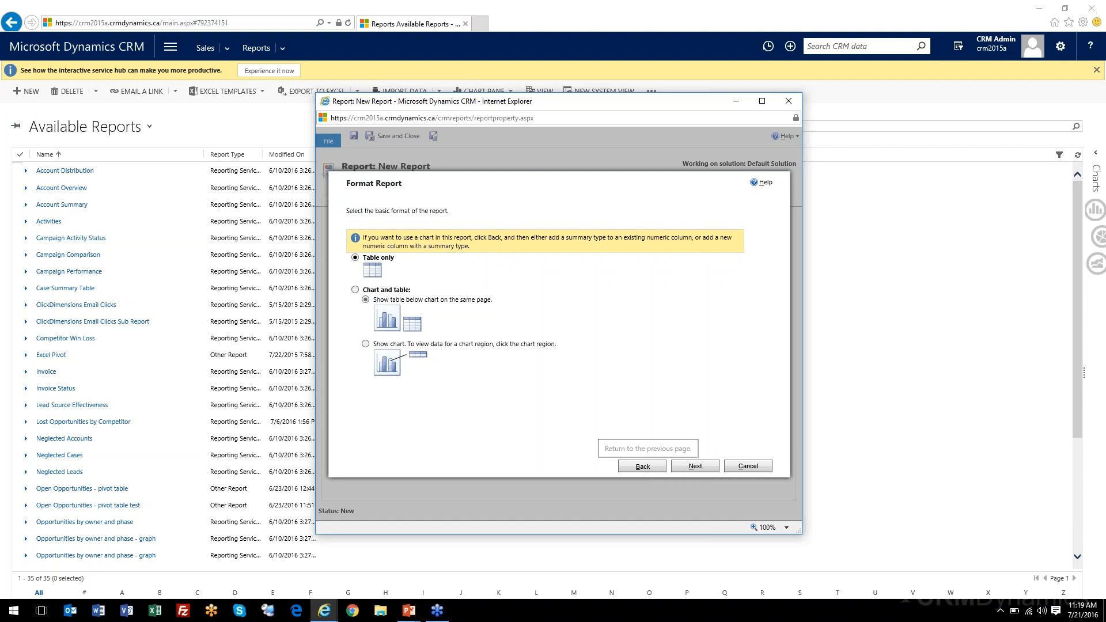
pyautogui.click(695, 467)
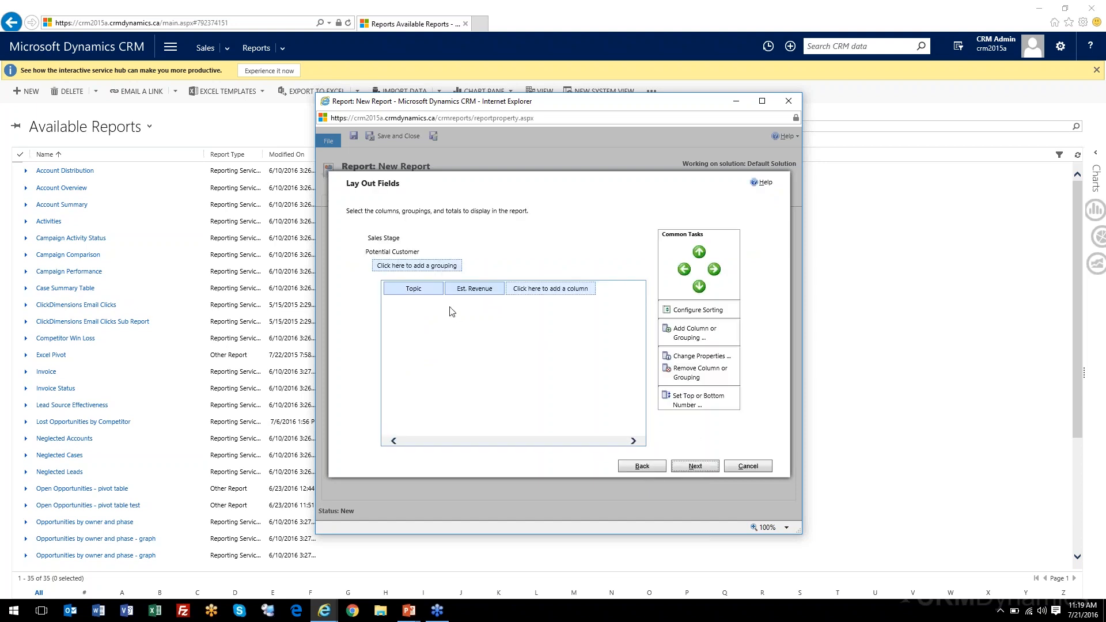
# Review the Potential Customer grouping's properties, including its summary type, without changing them
pyautogui.click(402, 254)
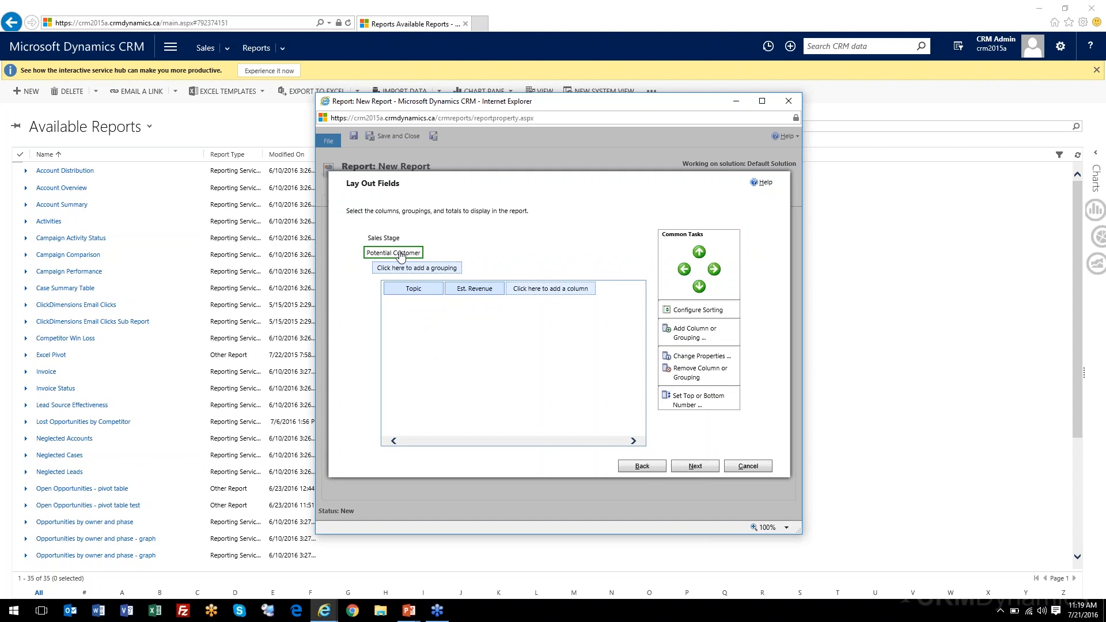
pyautogui.click(679, 357)
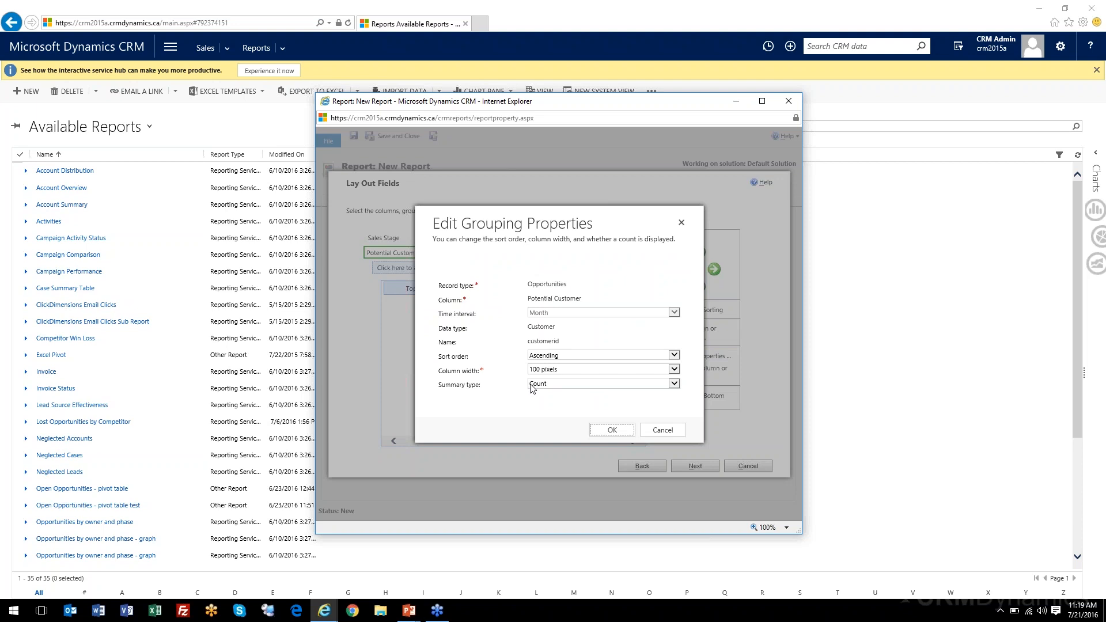
pyautogui.click(662, 432)
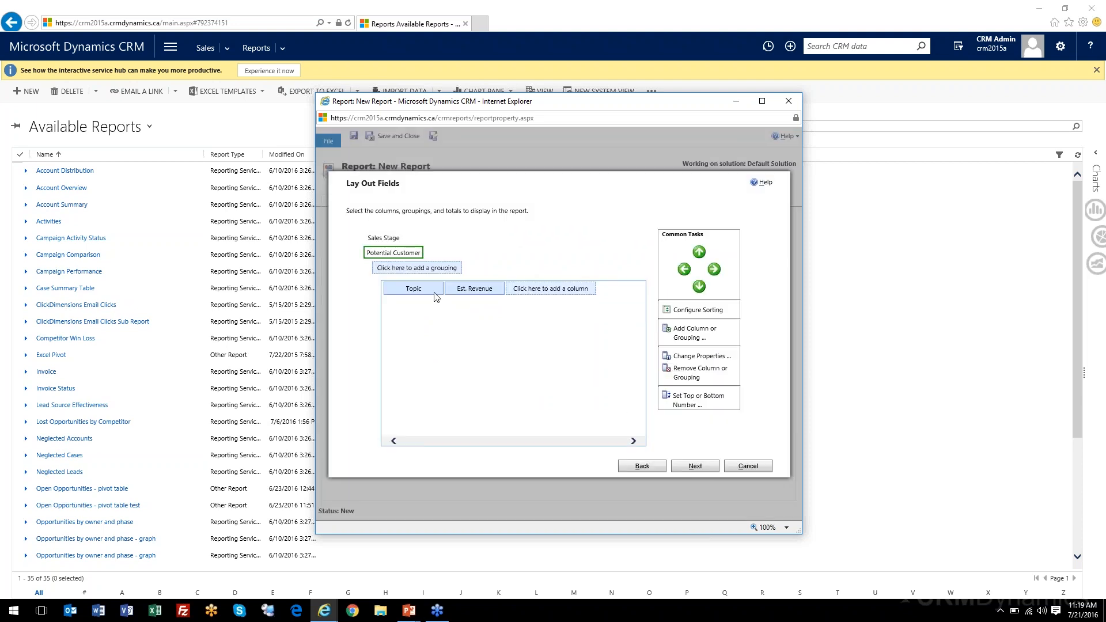
# Set the Est. Revenue column's summary type to Sum and continue to the report format choices
pyautogui.click(413, 291)
pyautogui.click(477, 291)
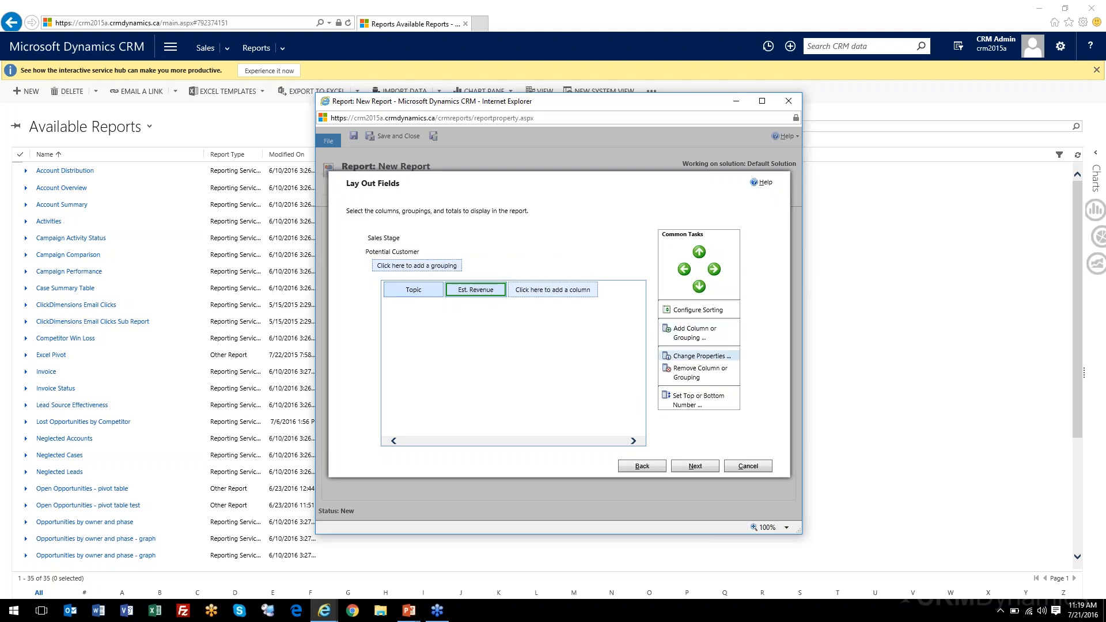
pyautogui.click(690, 356)
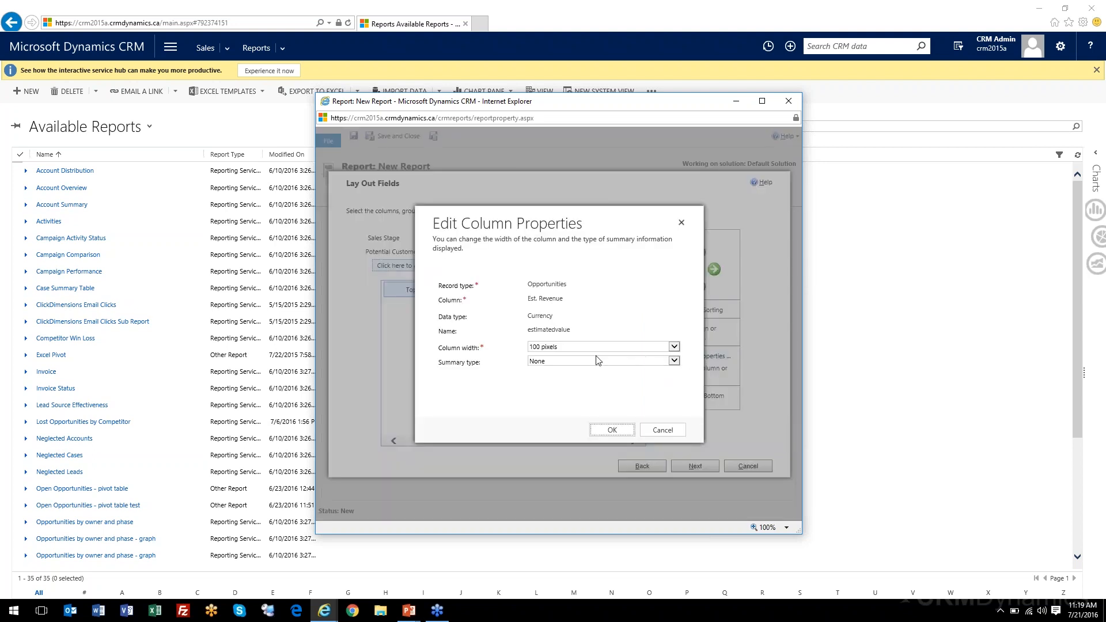
pyautogui.click(566, 363)
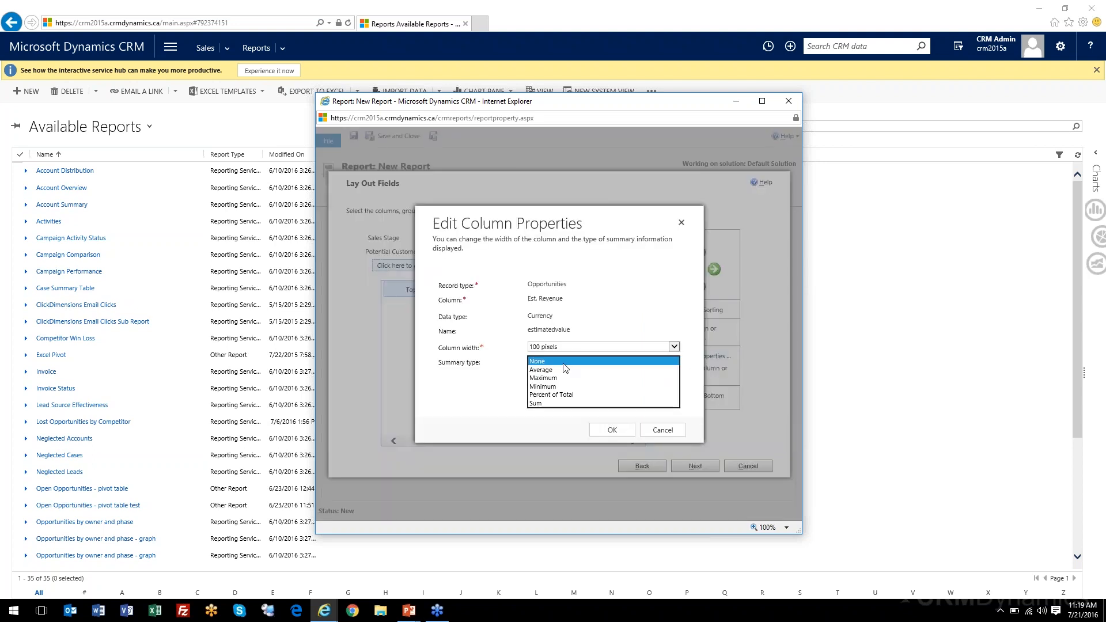
pyautogui.click(552, 403)
pyautogui.click(612, 429)
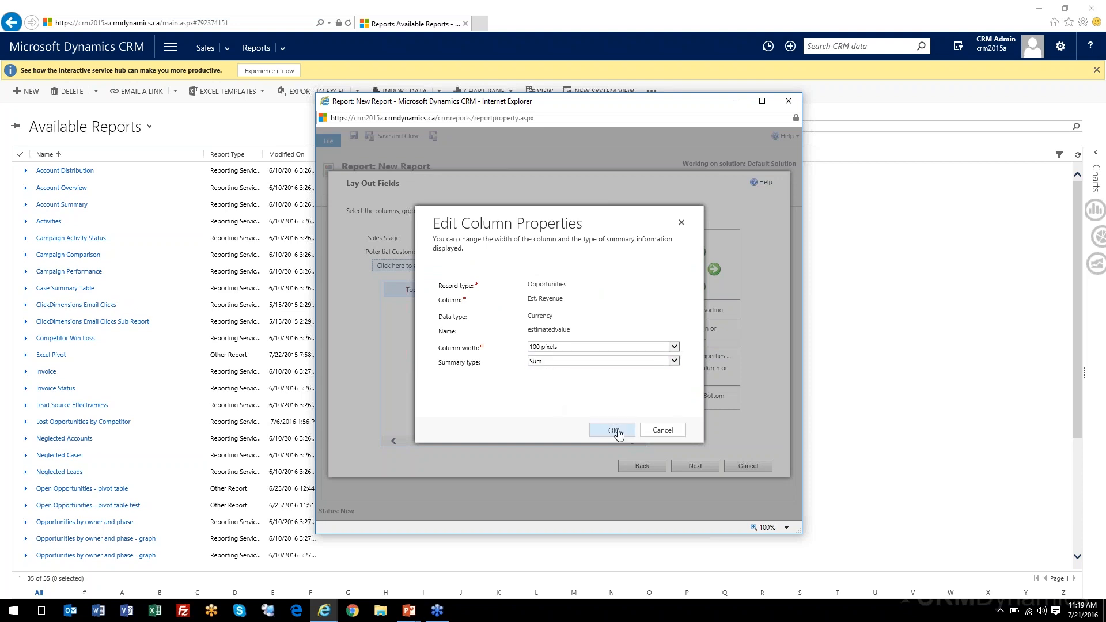
pyautogui.click(686, 465)
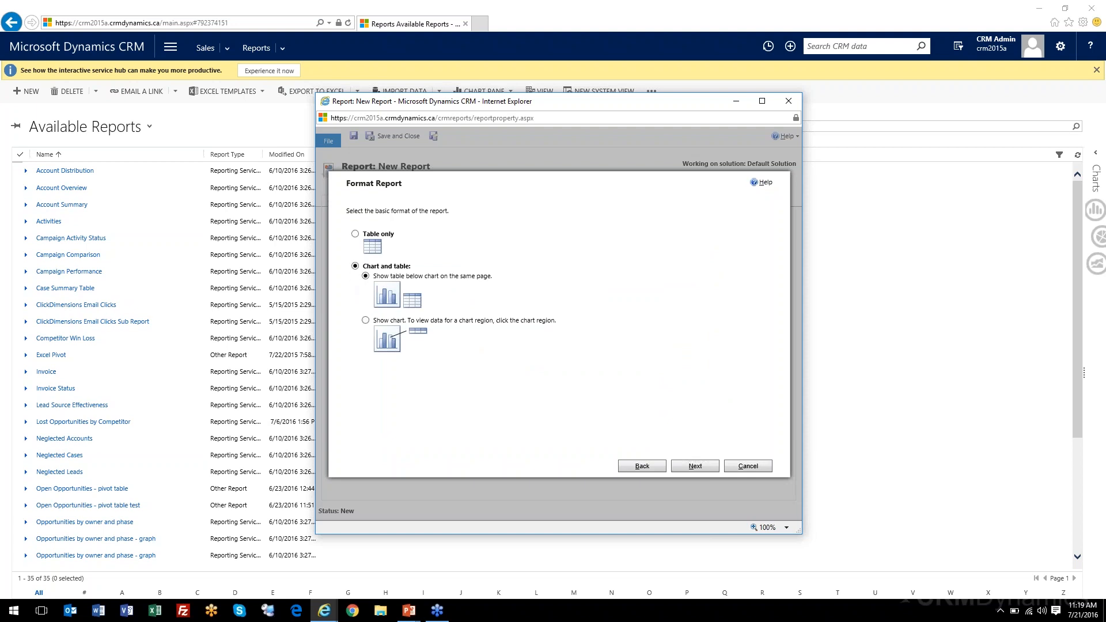
# Choose the Table only format, create the Sales Status Report and finish the wizard
pyautogui.click(355, 237)
pyautogui.click(696, 470)
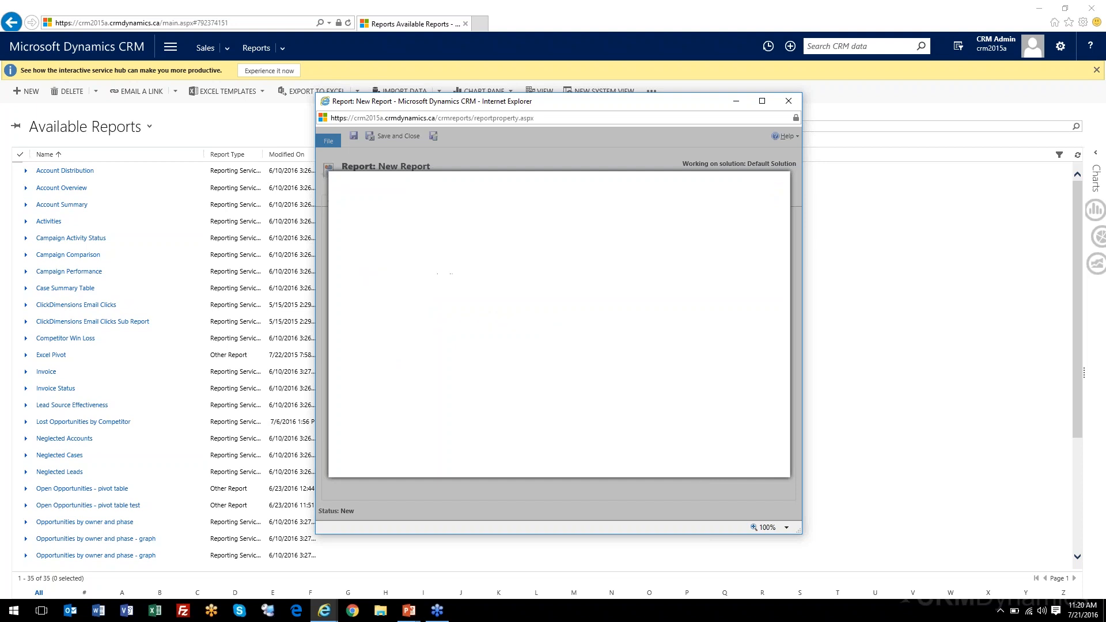
pyautogui.click(695, 466)
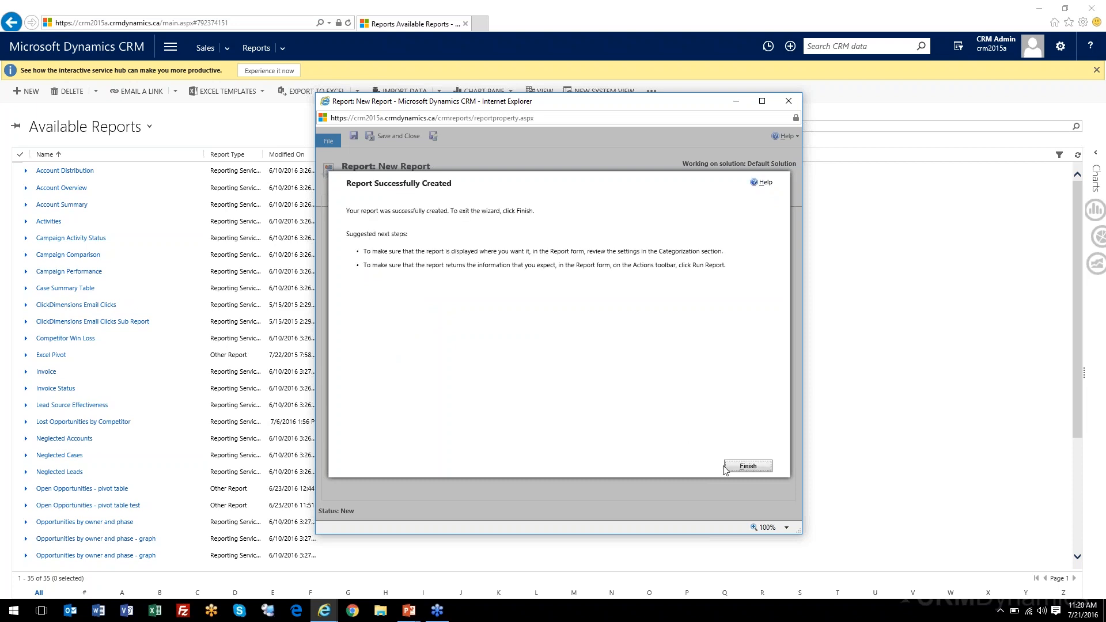
pyautogui.click(742, 471)
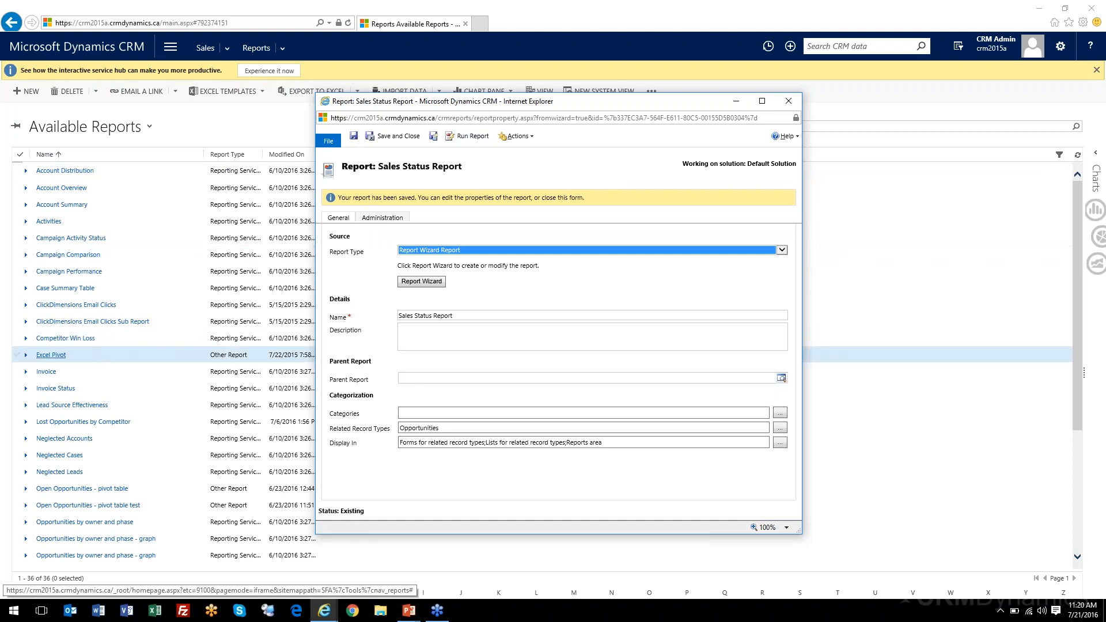
pyautogui.click(504, 171)
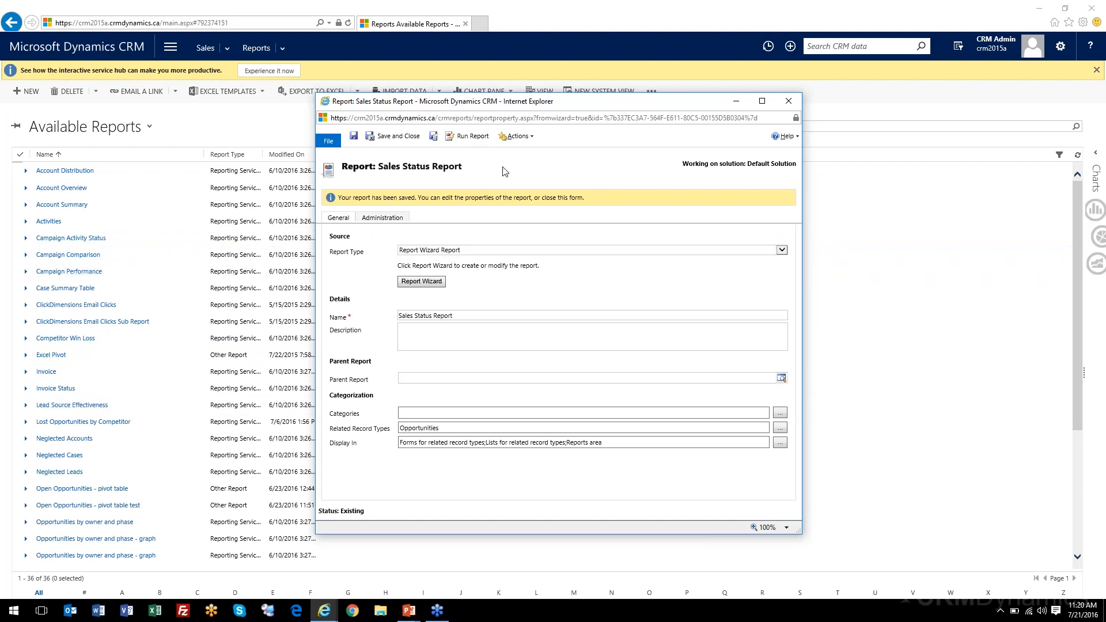
# Run the Sales Status Report and examine the Est. Revenue summaries for each potential customer
pyautogui.click(468, 136)
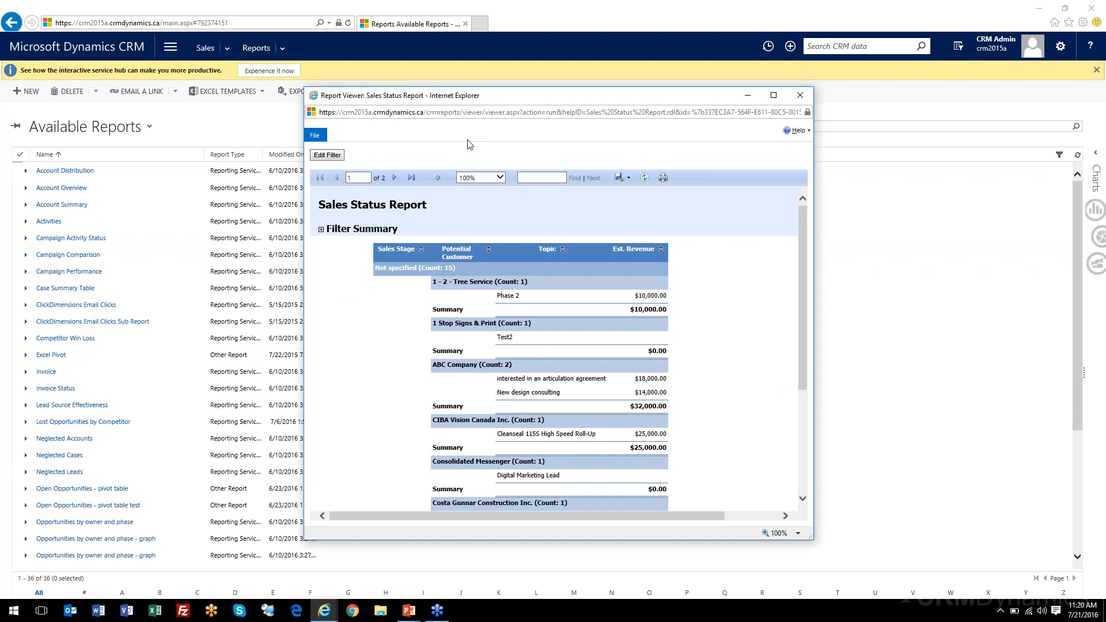
pyautogui.scroll(-2, 496, 300)
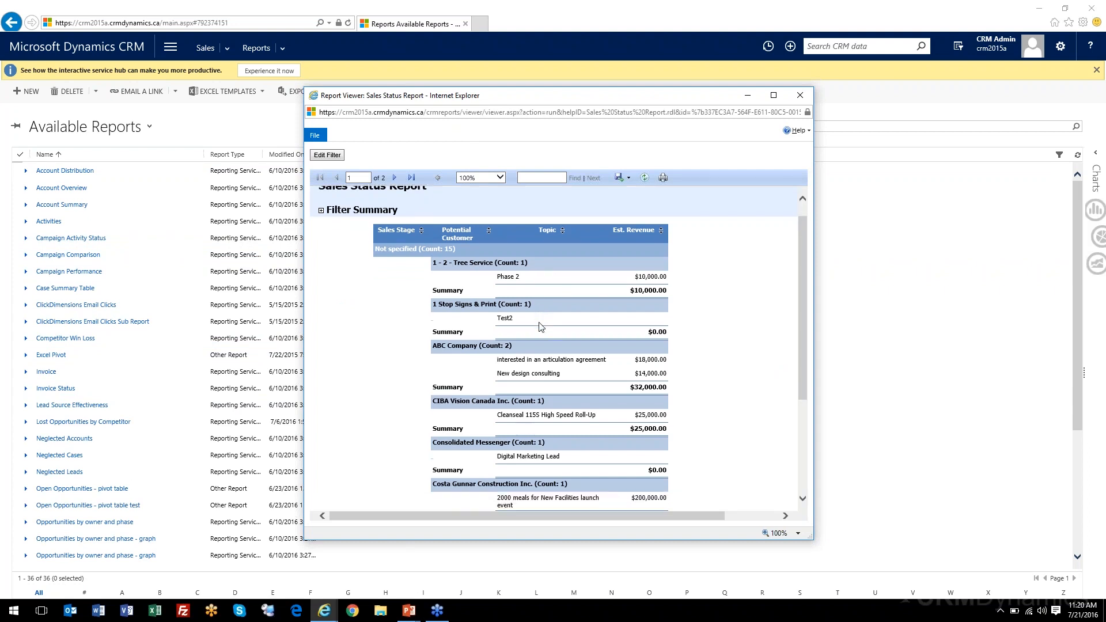
pyautogui.scroll(1, 455, 274)
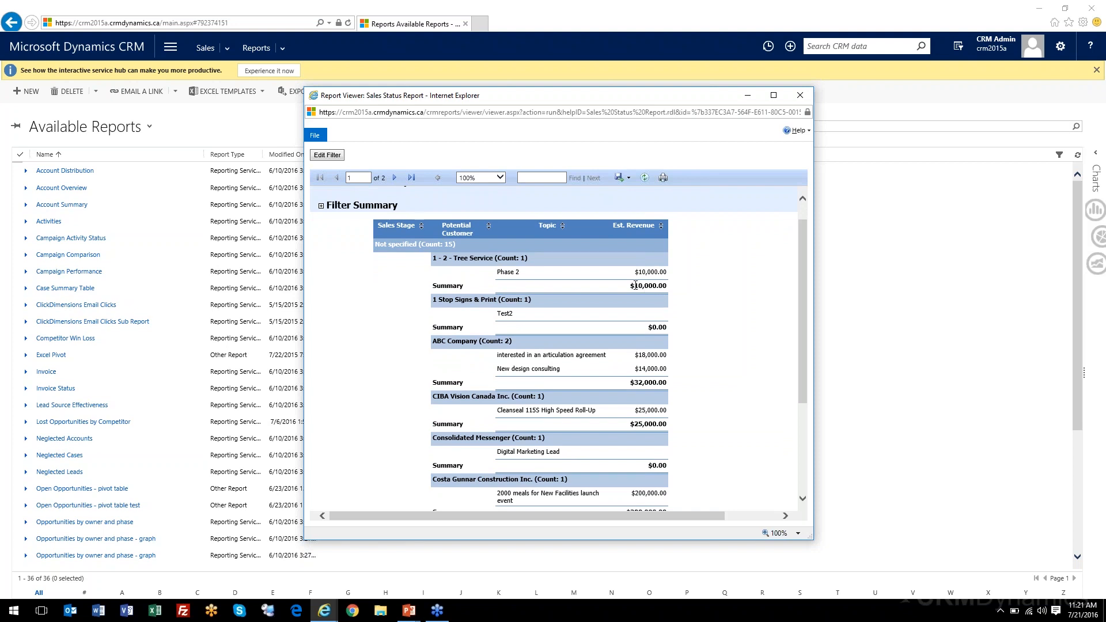
pyautogui.scroll(-1, 638, 350)
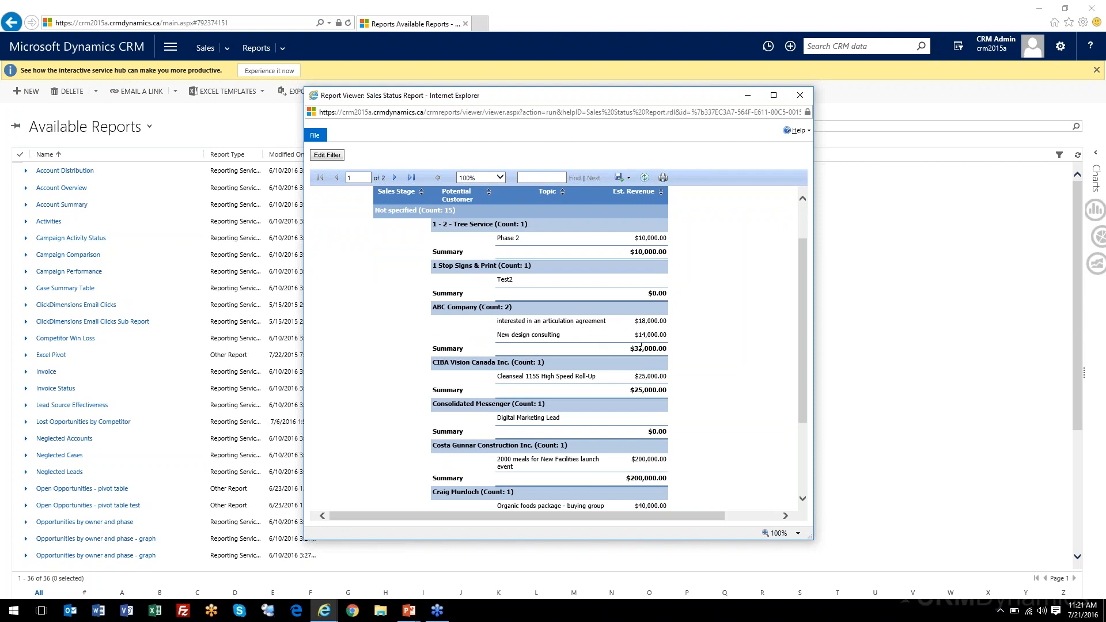
pyautogui.moveTo(635, 348); pyautogui.dragTo(667, 349)
pyautogui.scroll(1, 626, 356)
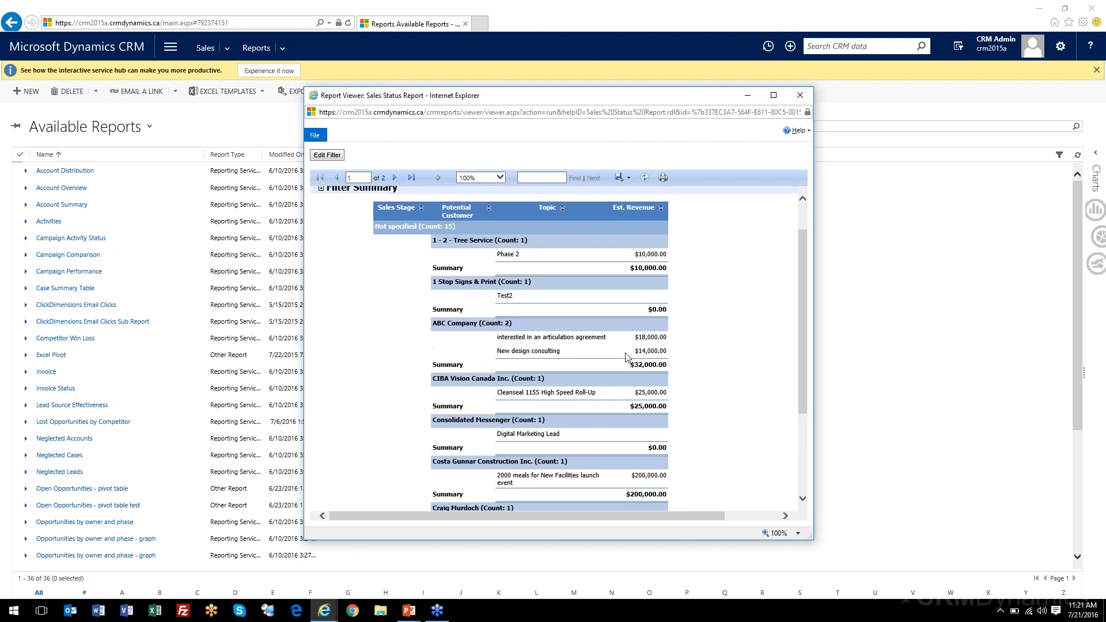
pyautogui.scroll(2, 469, 220)
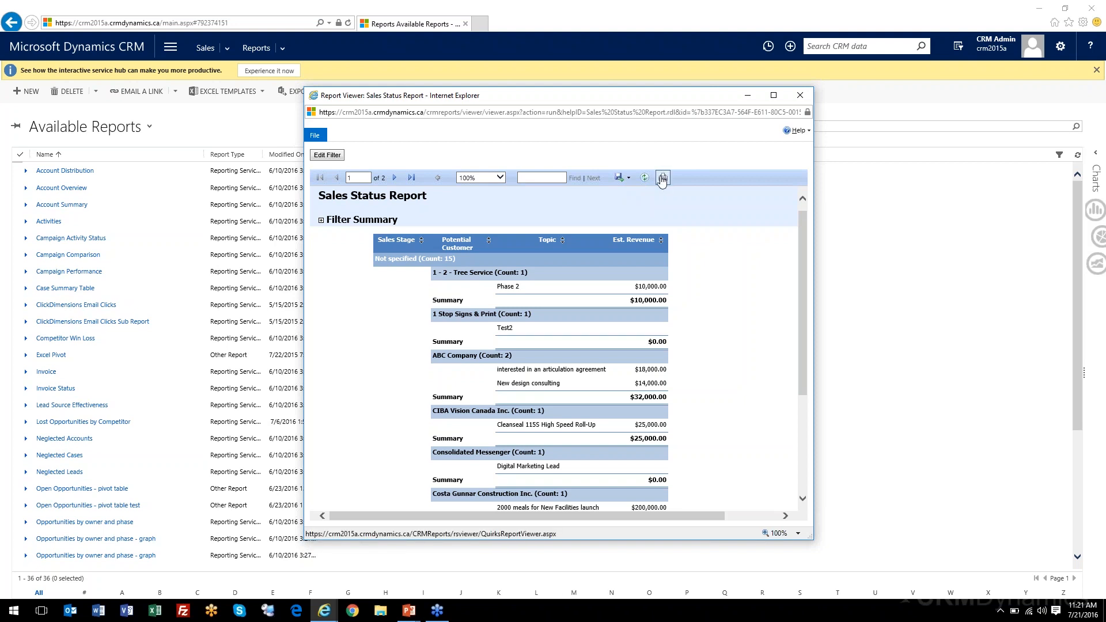
# Review the report's export formats, including Word, and examine the Sales Stage grouping in the results
pyautogui.click(629, 178)
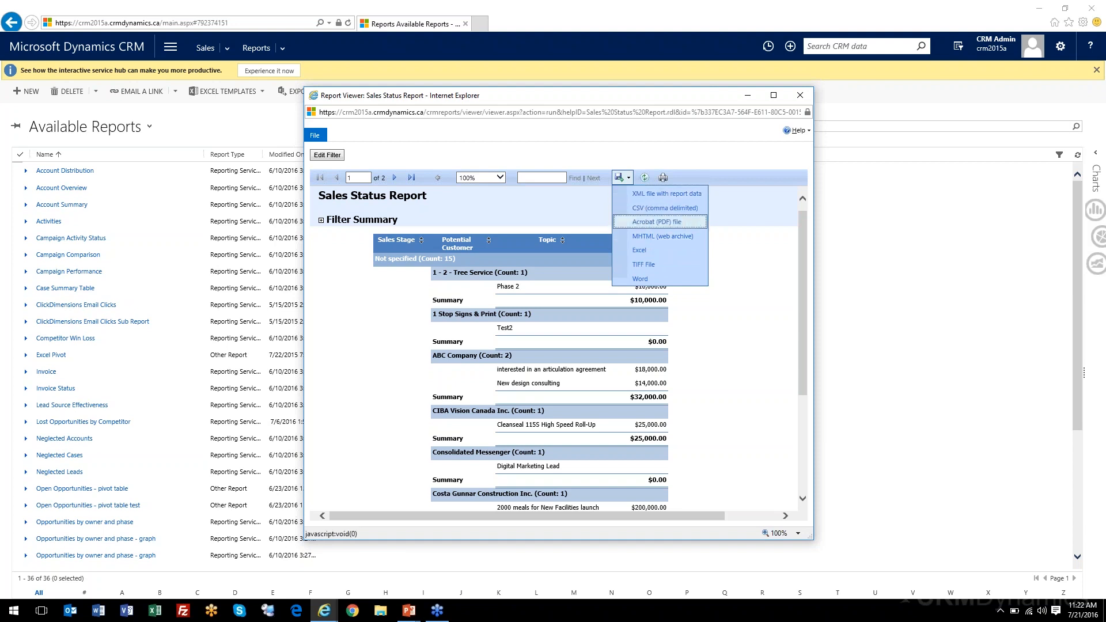
pyautogui.click(641, 280)
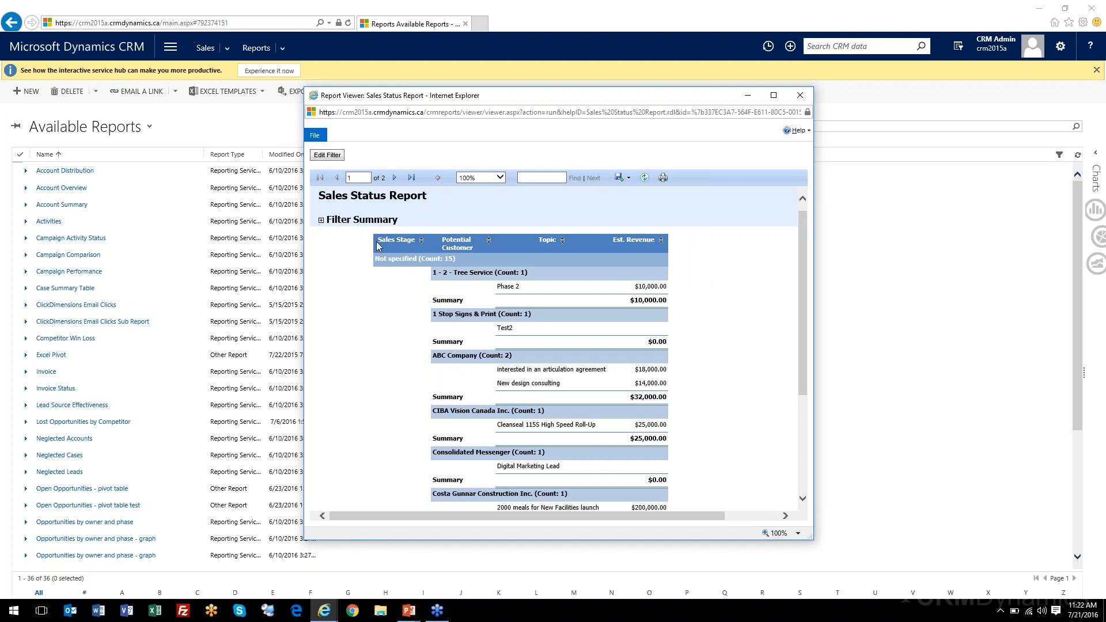
pyautogui.moveTo(379, 240); pyautogui.dragTo(412, 258)
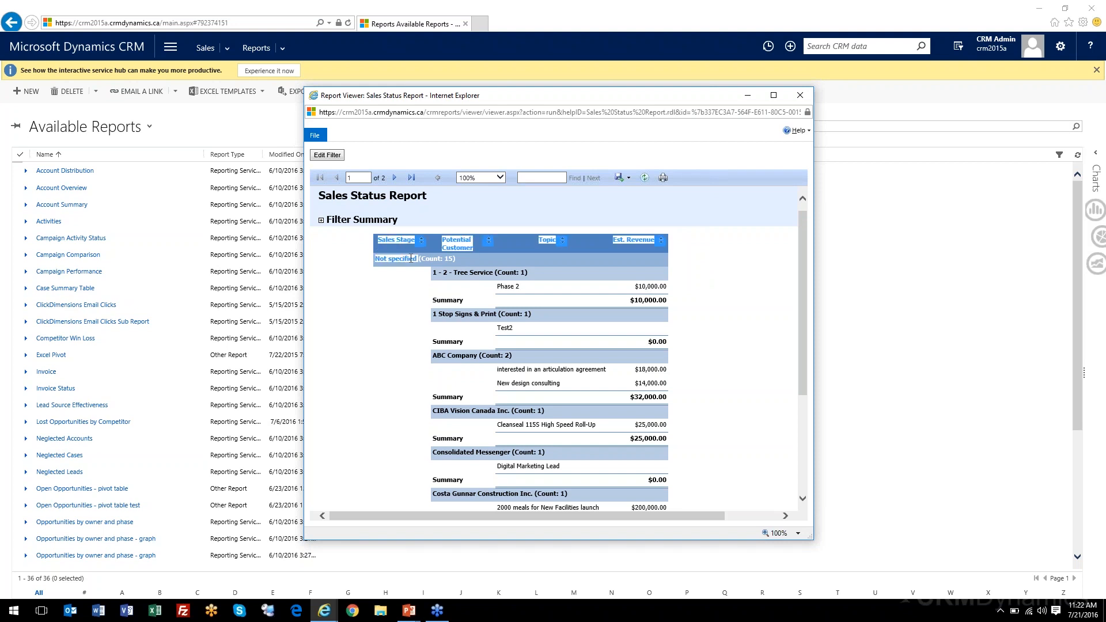
pyautogui.click(411, 259)
pyautogui.moveTo(375, 260); pyautogui.dragTo(421, 262)
pyautogui.scroll(-3, 420, 264)
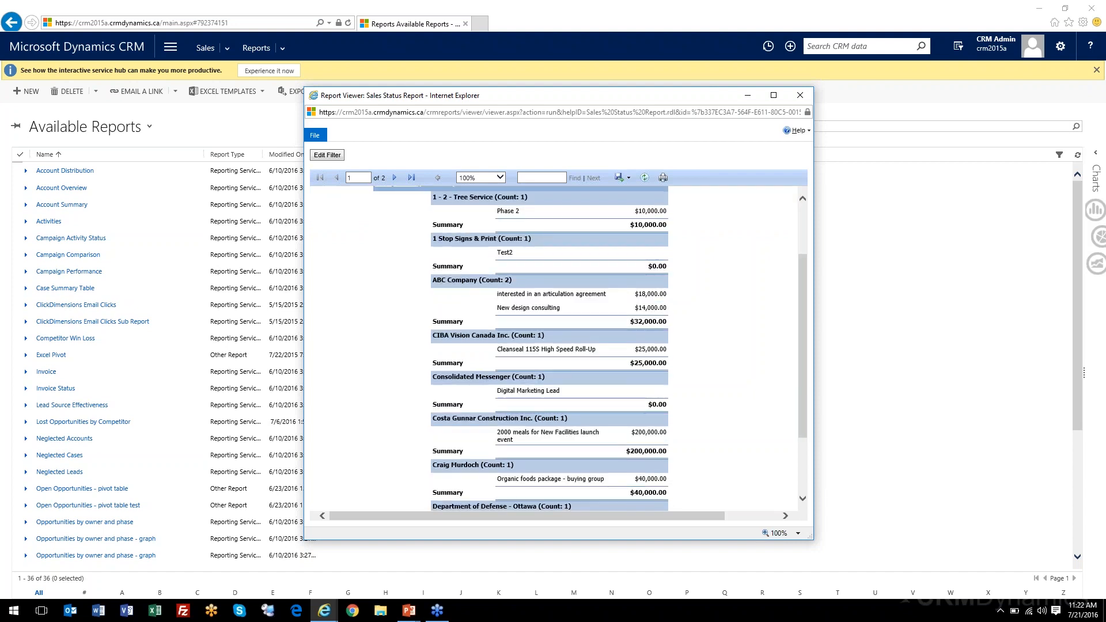
pyautogui.scroll(4, 416, 266)
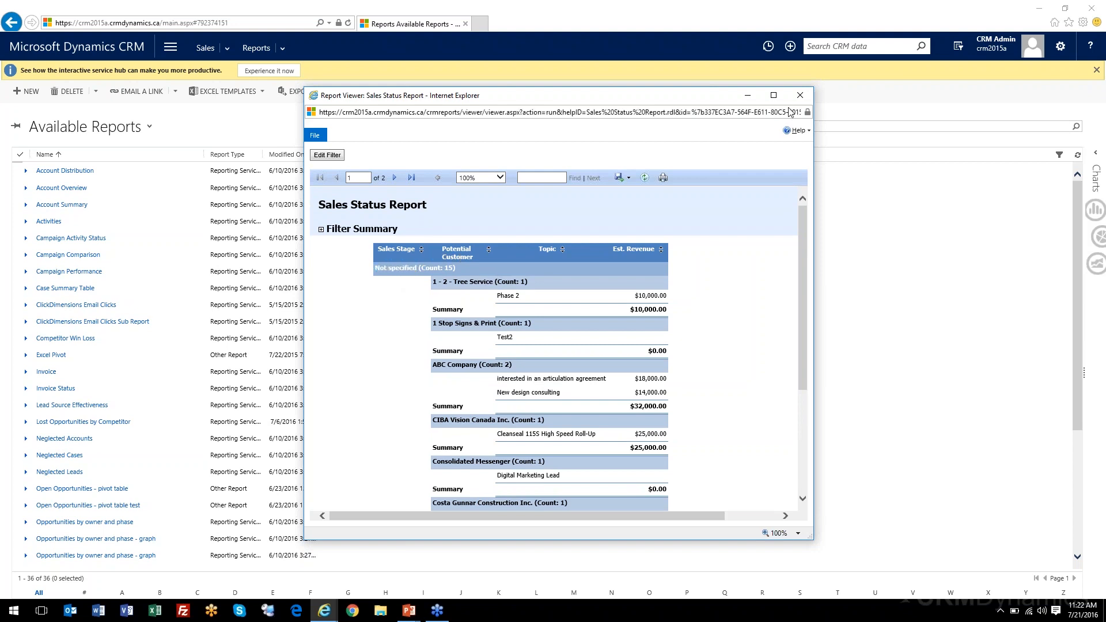
# Close the report windows and open the Sales Status Report from the Available Reports list for editing
pyautogui.click(799, 96)
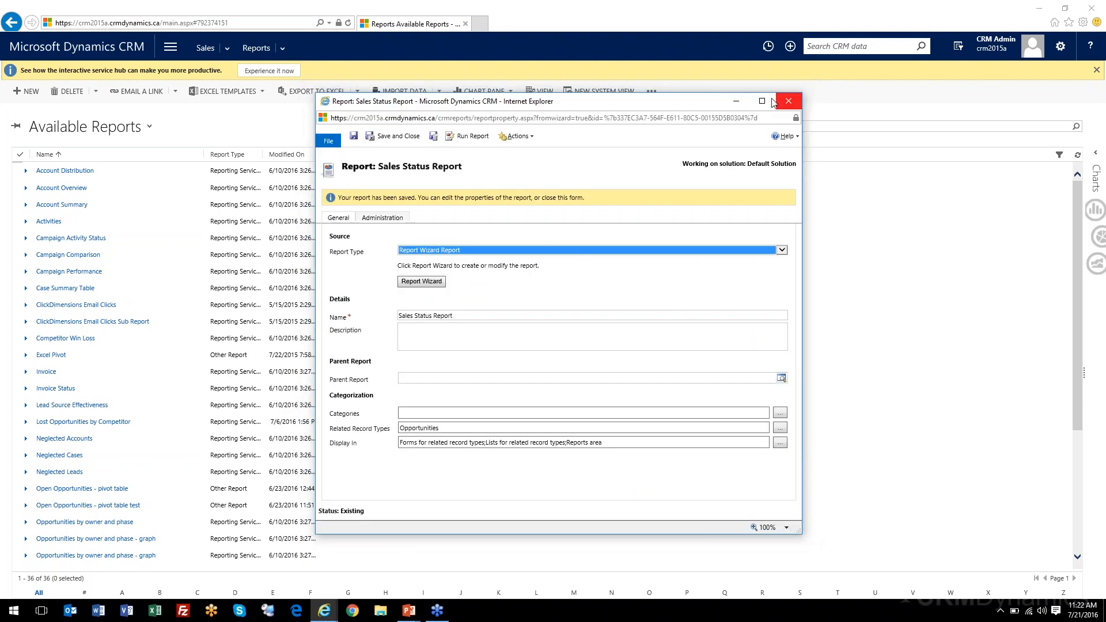
pyautogui.click(787, 106)
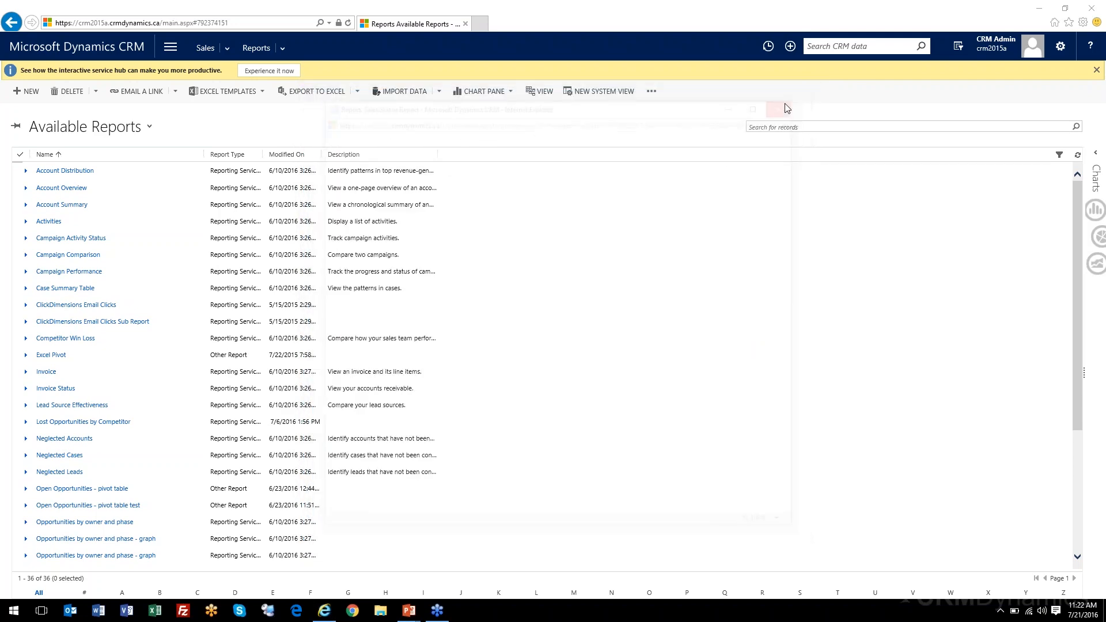
pyautogui.scroll(-1, 168, 396)
pyautogui.scroll(-4, 169, 396)
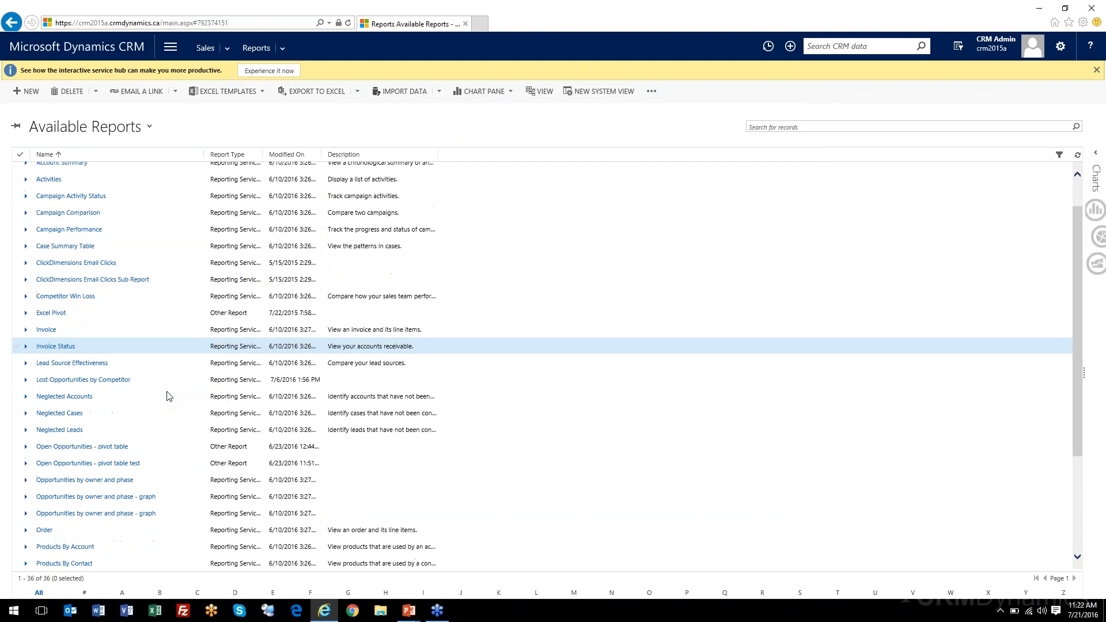
pyautogui.scroll(-1, 167, 392)
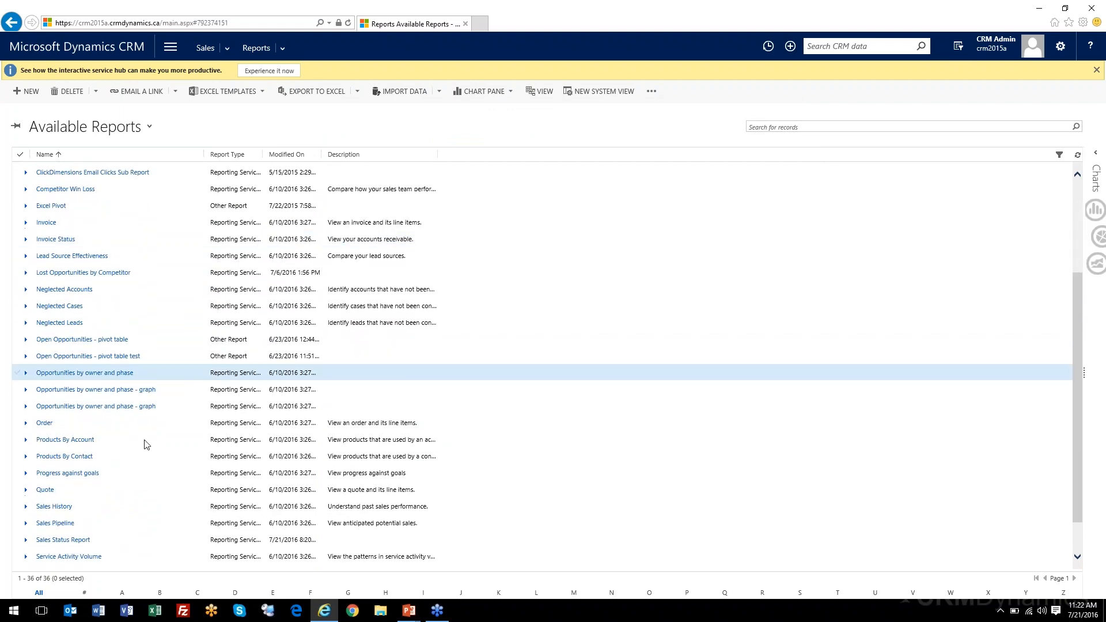
pyautogui.scroll(-1, 142, 495)
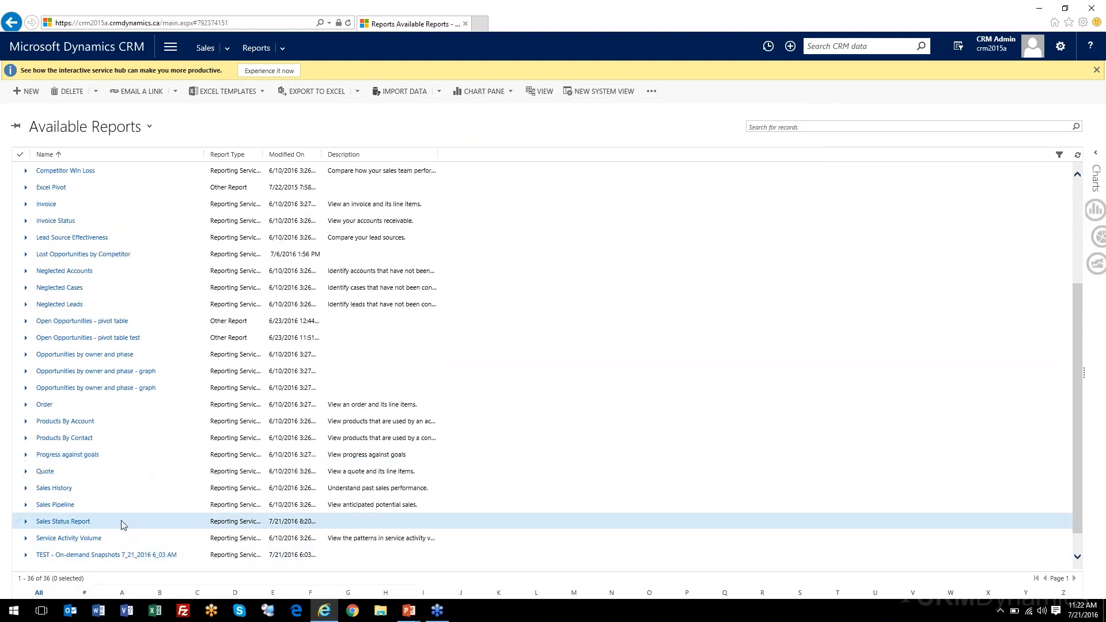
pyautogui.click(122, 523)
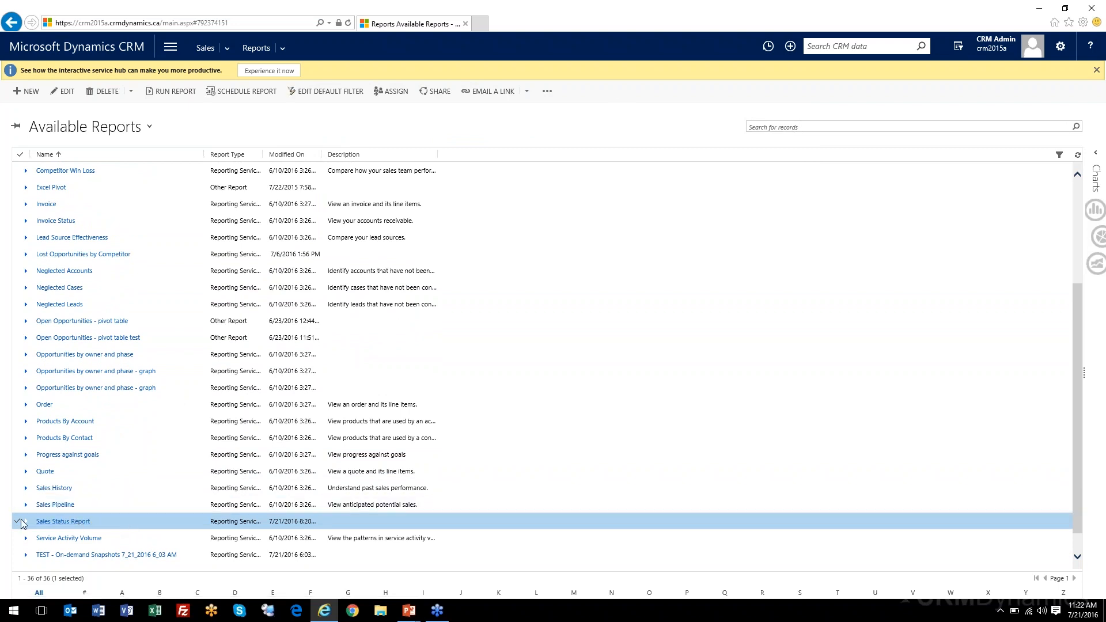
pyautogui.click(65, 92)
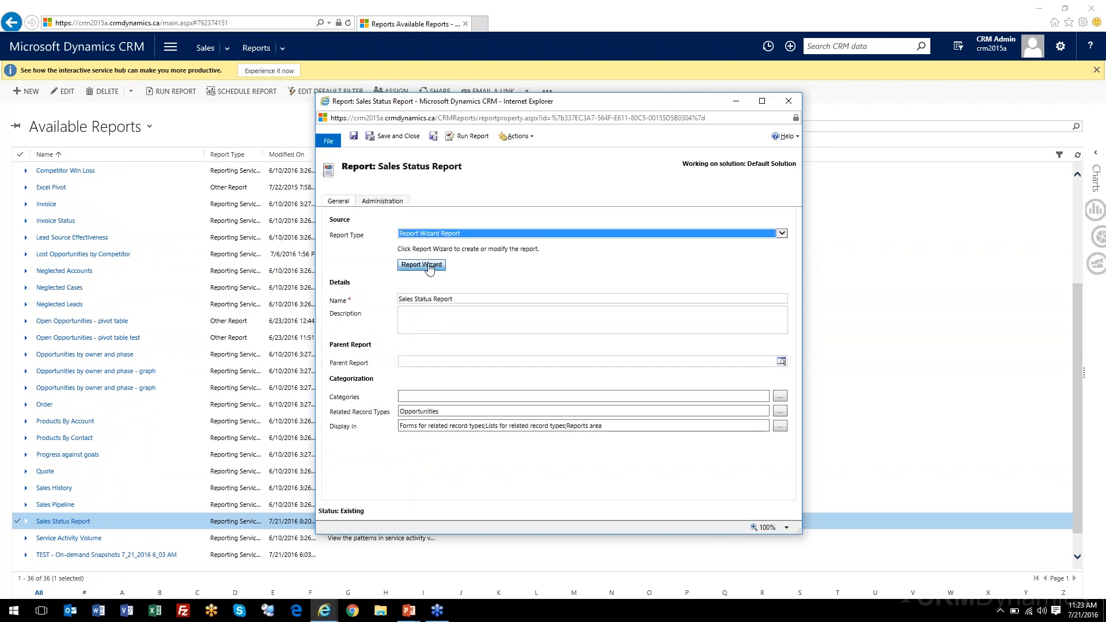
# Reopen the existing report in the Report Wizard and remove the Sales Stage grouping from the field layout
pyautogui.click(428, 266)
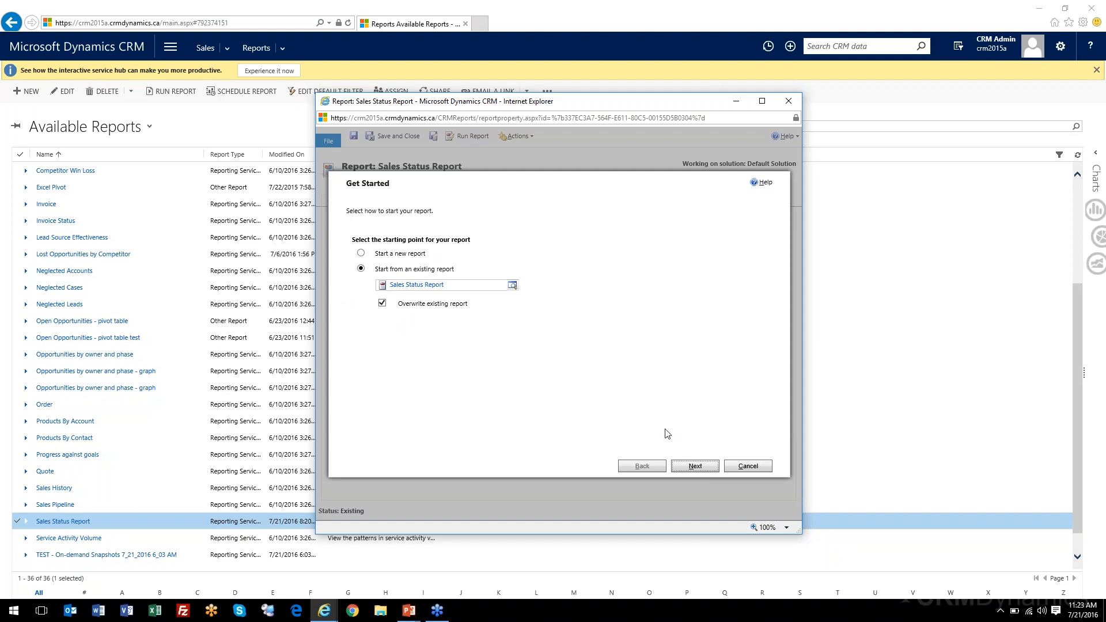
pyautogui.click(689, 468)
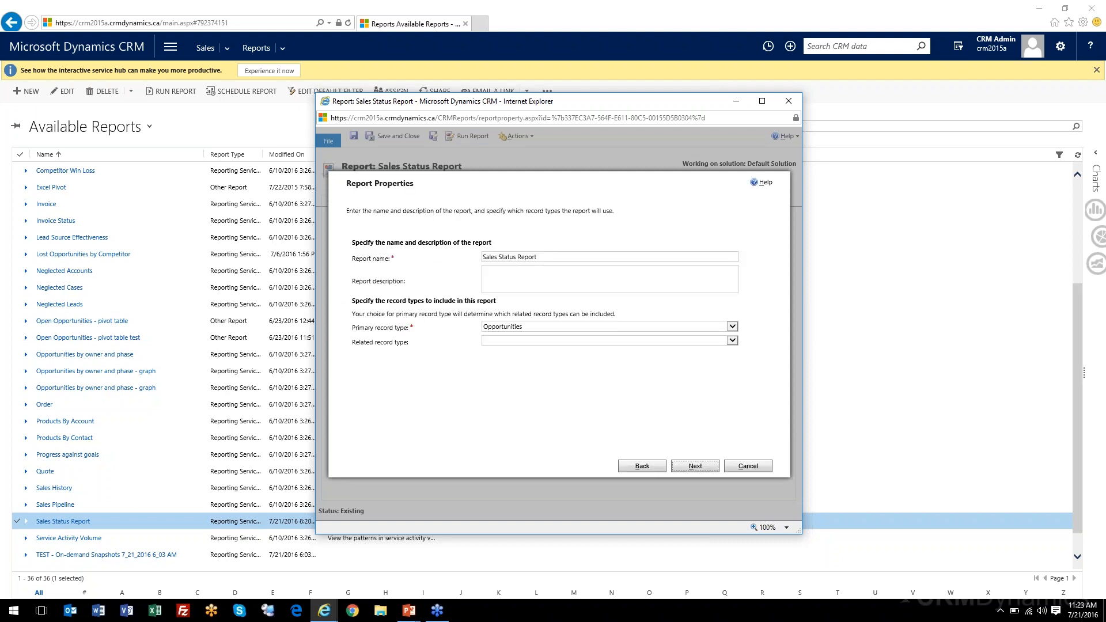
pyautogui.click(691, 467)
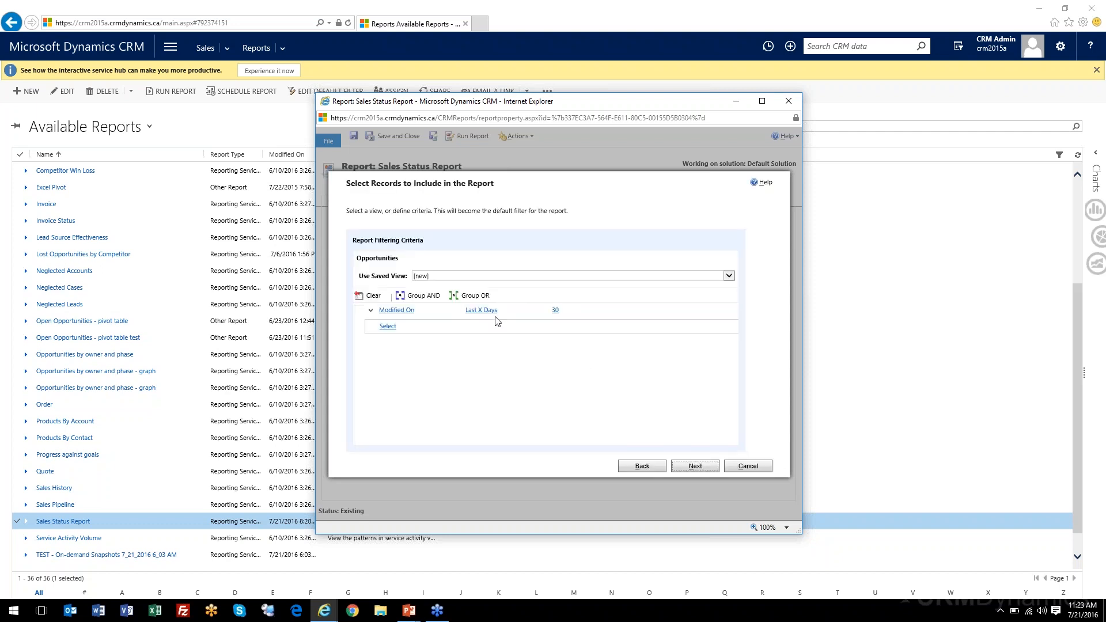
pyautogui.click(695, 467)
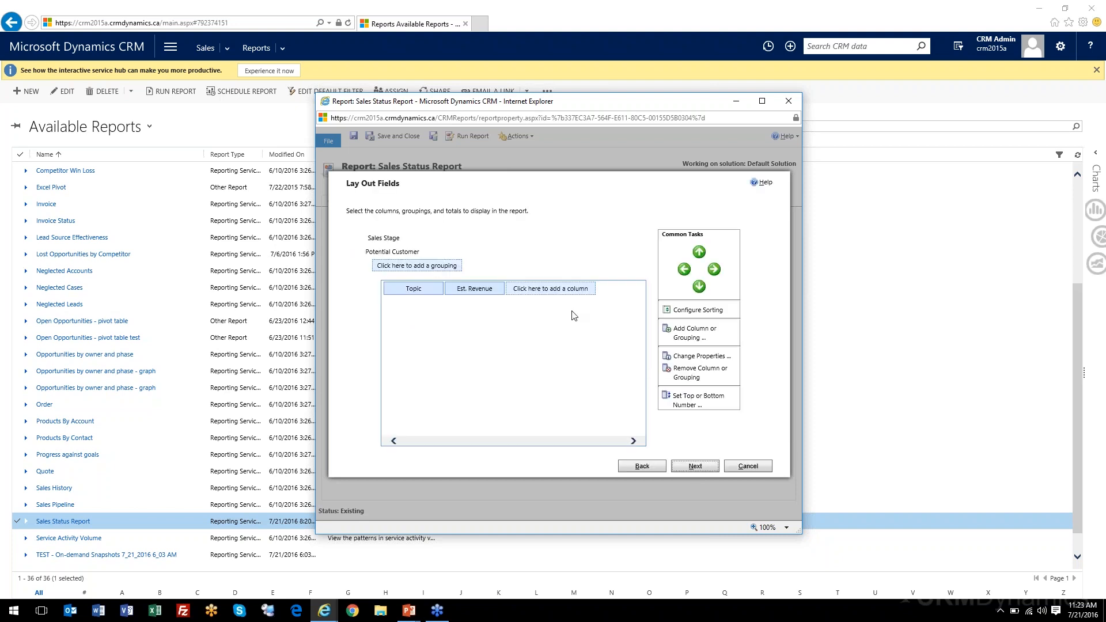
pyautogui.click(384, 240)
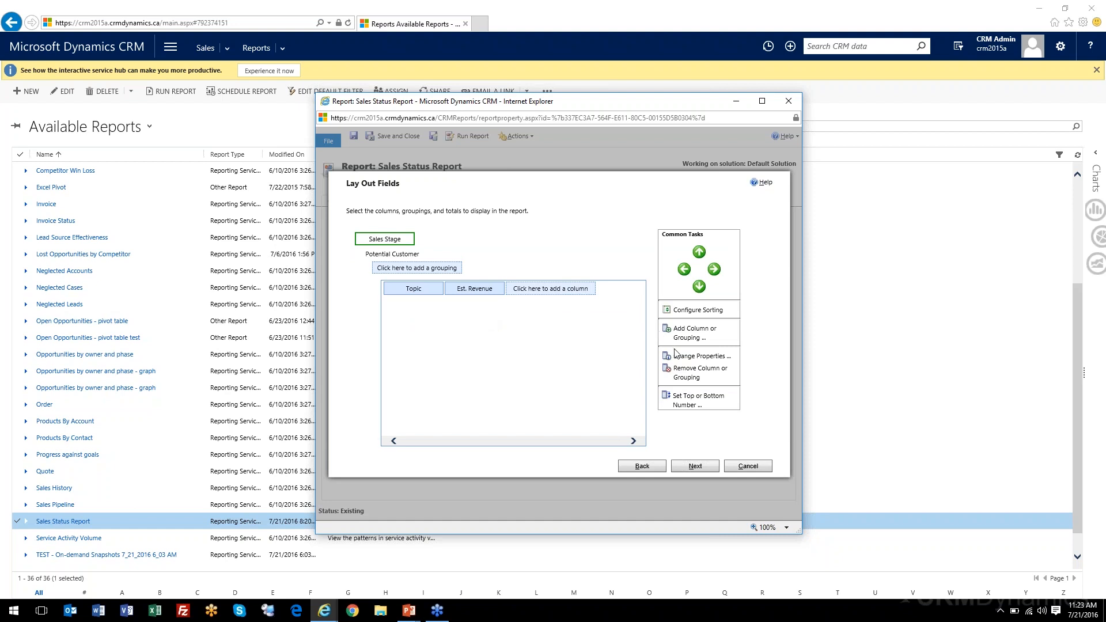
pyautogui.click(685, 376)
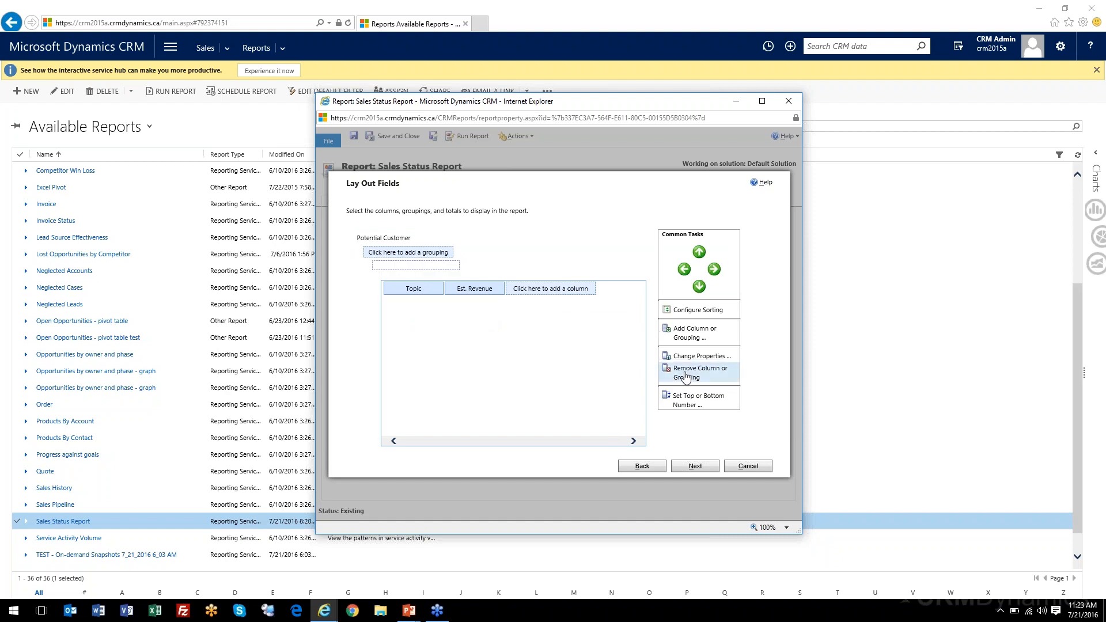
# Add a grouping on the Opportunities Pipeline Phase column and move it above the Potential Customer grouping
pyautogui.click(411, 255)
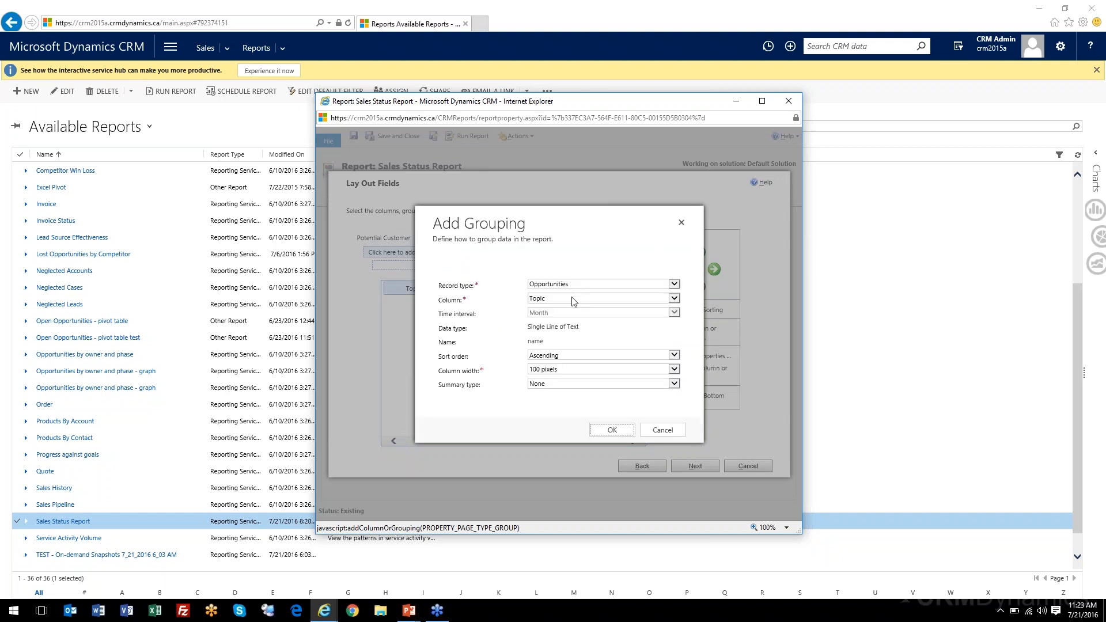
pyautogui.click(575, 300)
pyautogui.scroll(-1, 588, 348)
pyautogui.scroll(2, 588, 348)
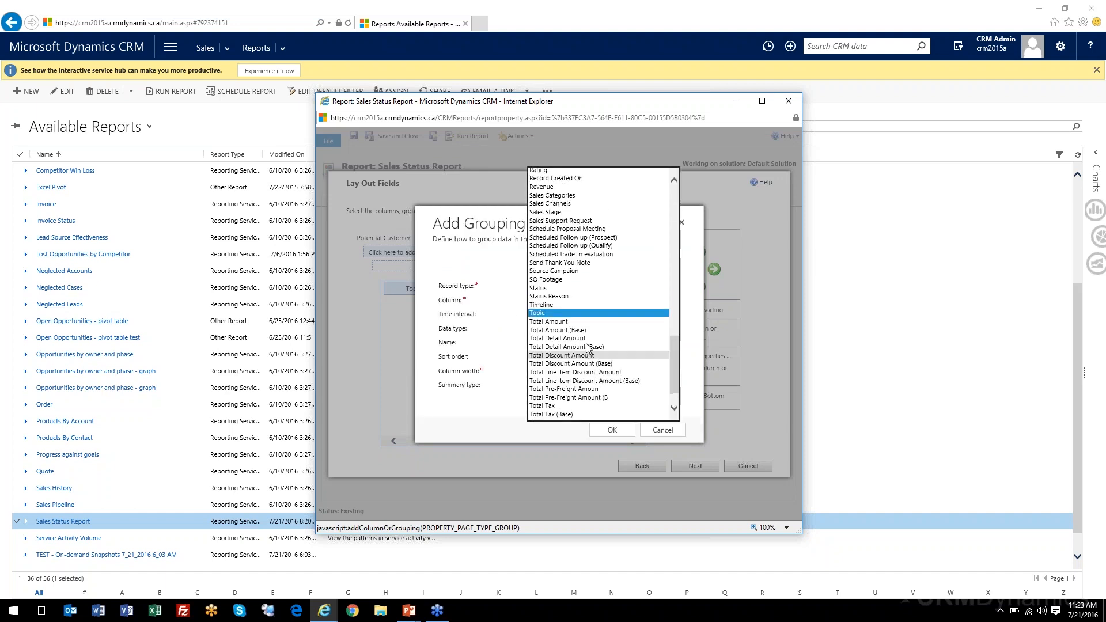
pyautogui.scroll(3, 587, 348)
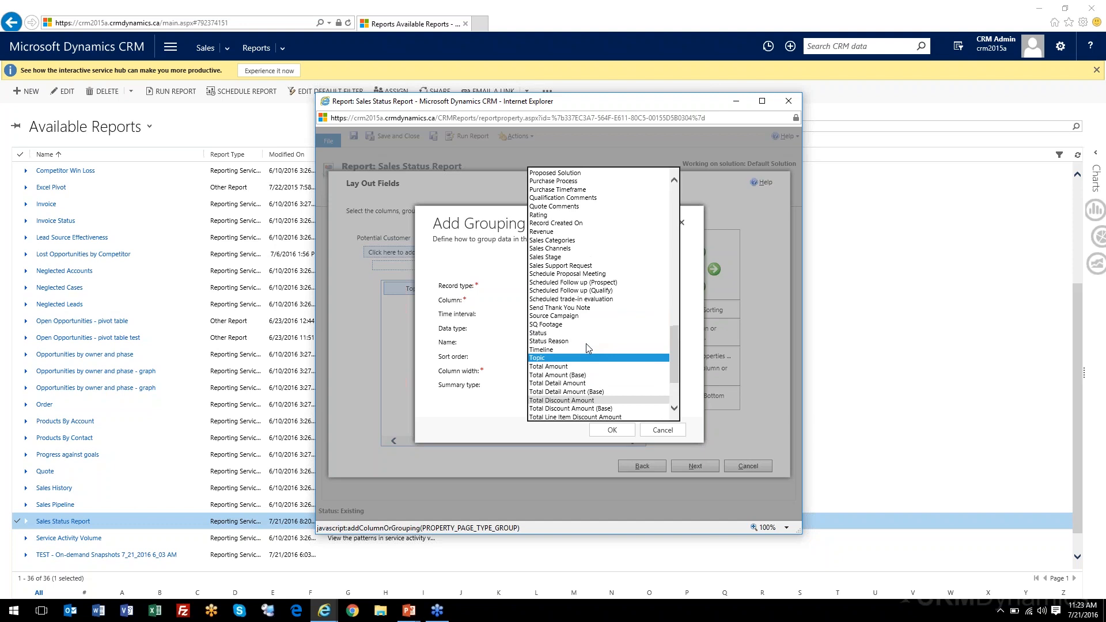
pyautogui.scroll(2, 588, 348)
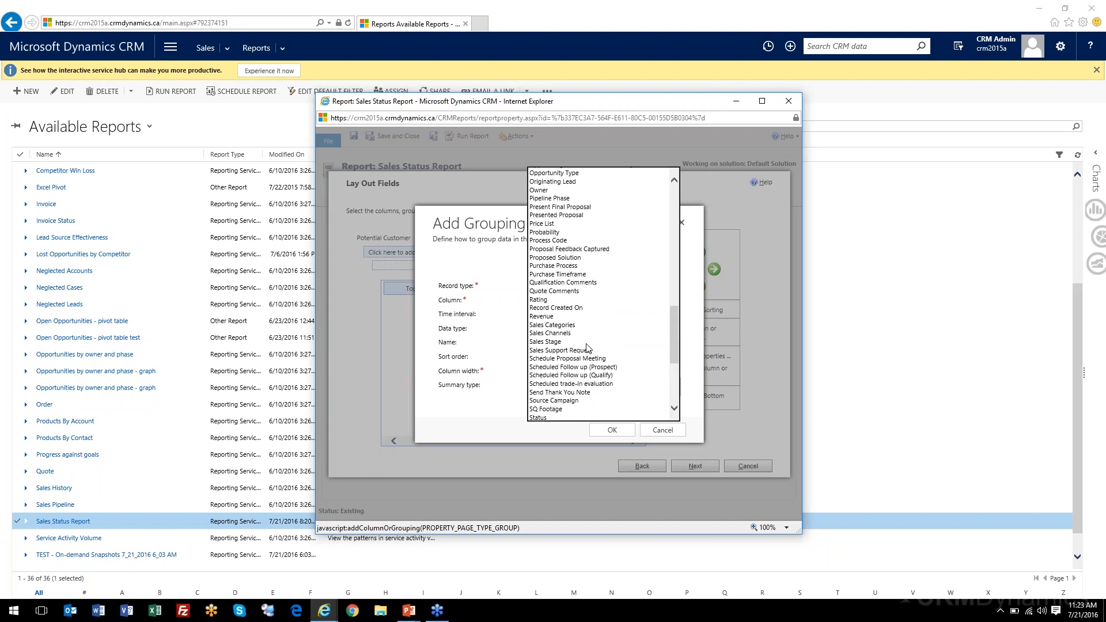
pyautogui.click(556, 201)
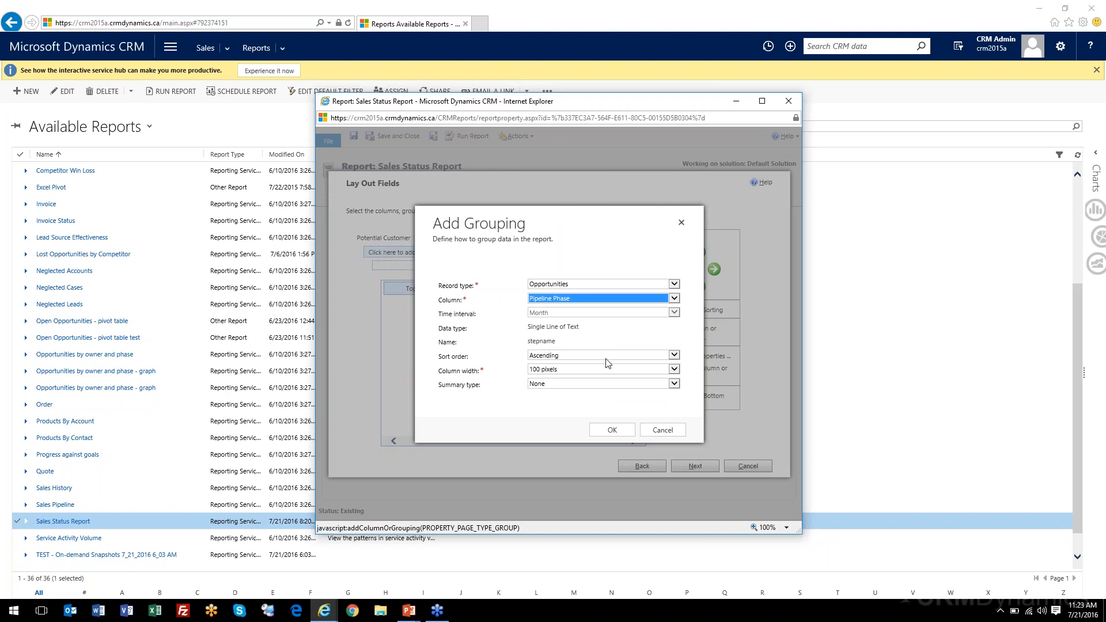
pyautogui.click(612, 430)
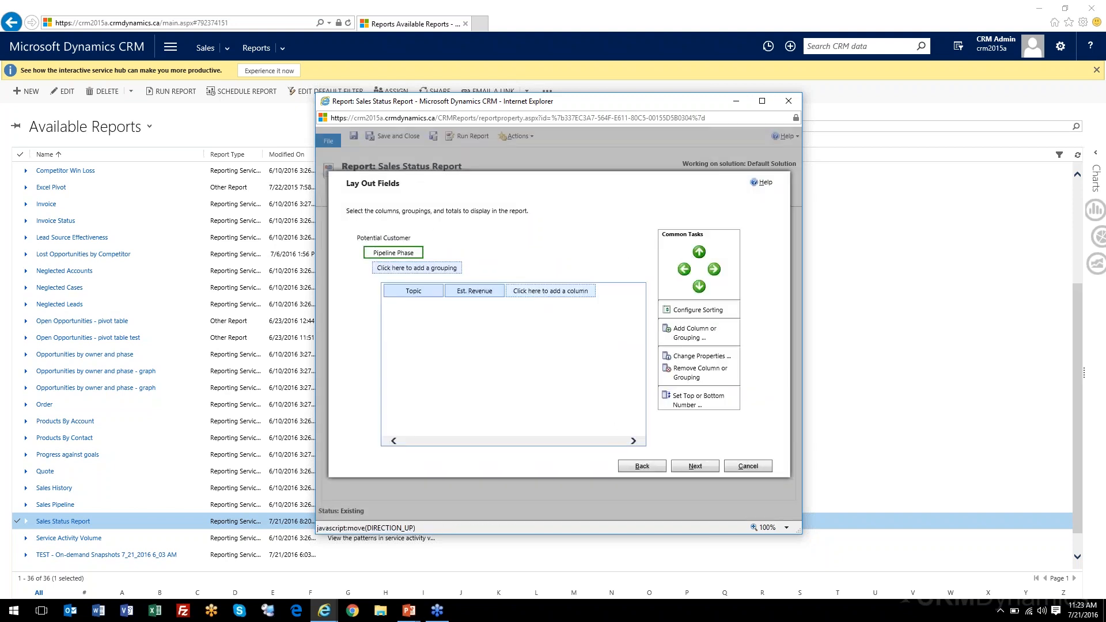
pyautogui.click(699, 252)
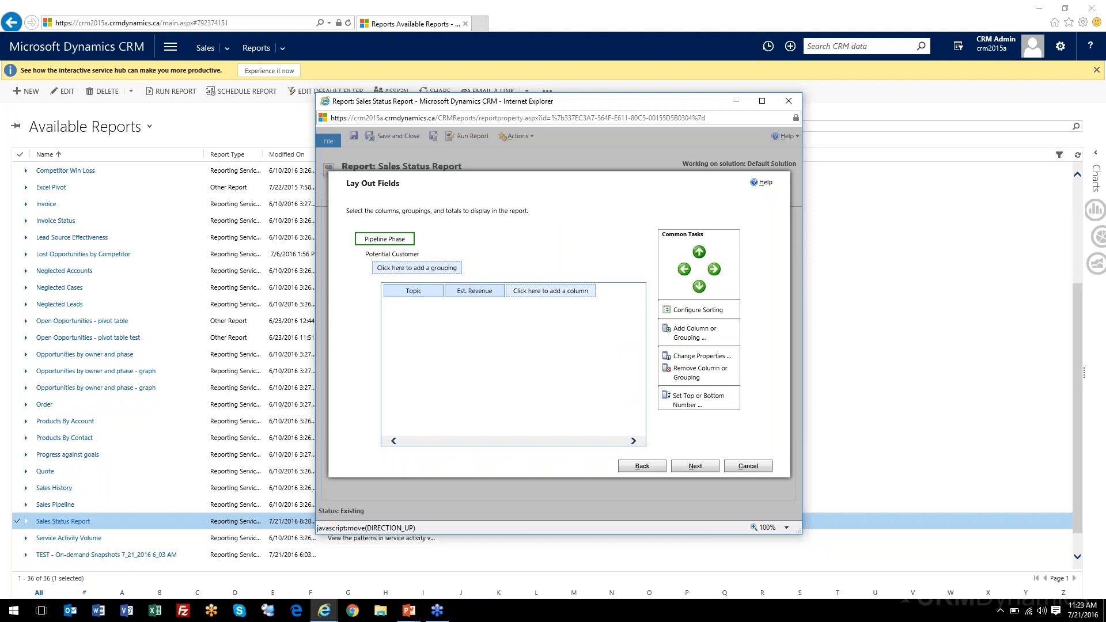
# Format the report as a chart that shows its data per chart region, using the vertical bar chart type
pyautogui.click(684, 468)
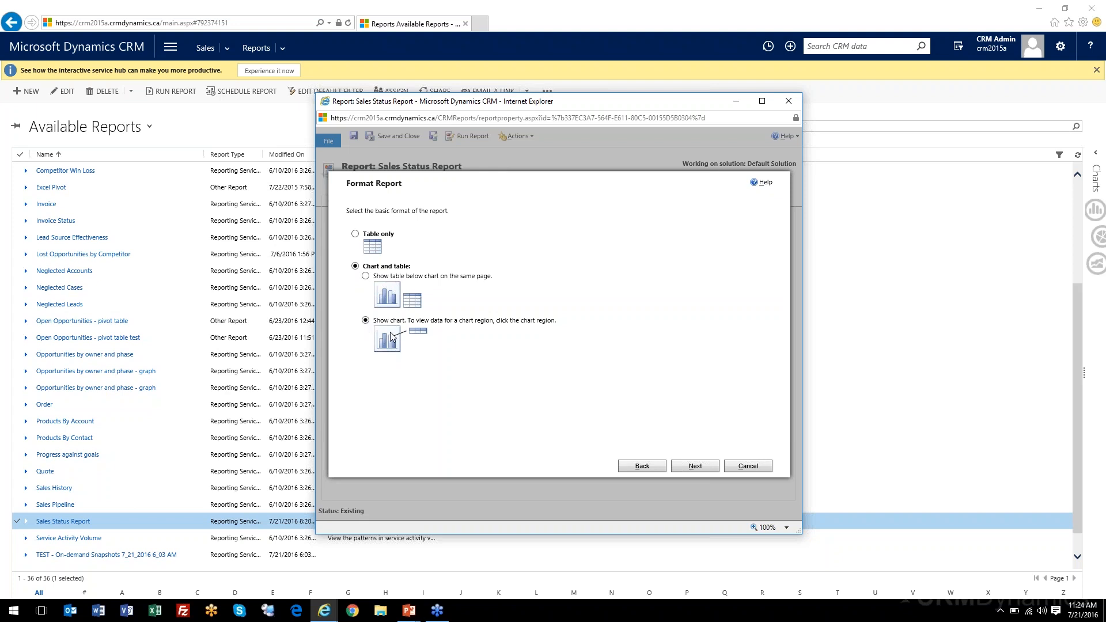
pyautogui.click(696, 467)
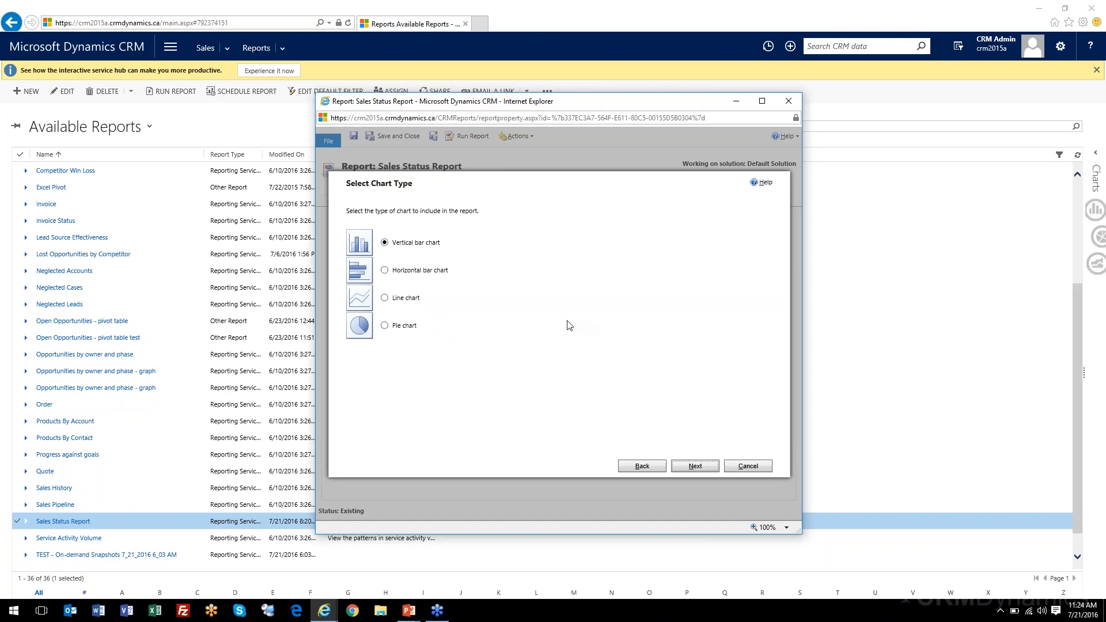
pyautogui.click(384, 270)
pyautogui.click(387, 271)
pyautogui.click(692, 467)
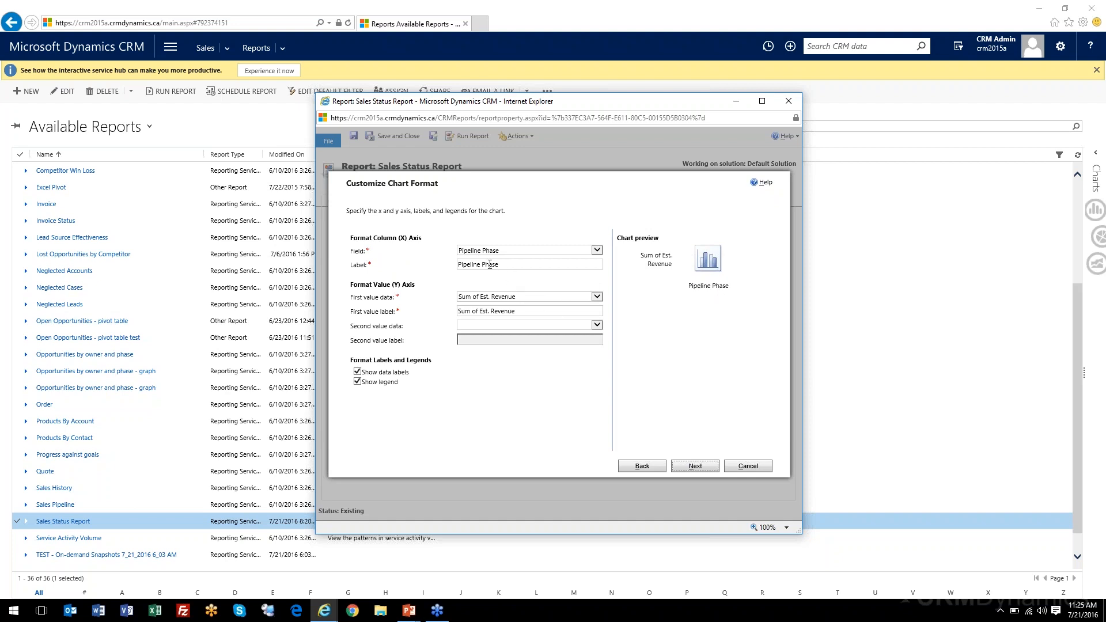
# Label the chart's X axis Phase and its Y axis Est. Revenue, and complete the Report Wizard
pyautogui.moveTo(484, 264); pyautogui.dragTo(423, 271)
pyautogui.press('BackSpace')
pyautogui.moveTo(479, 311); pyautogui.dragTo(437, 312)
pyautogui.press('BackSpace')
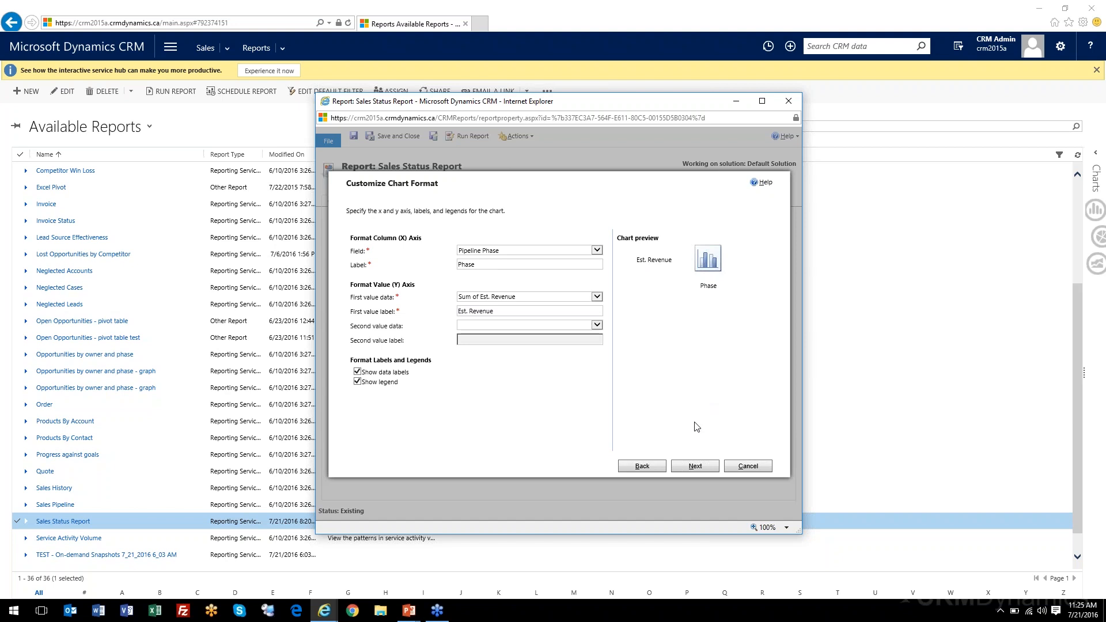
pyautogui.click(695, 466)
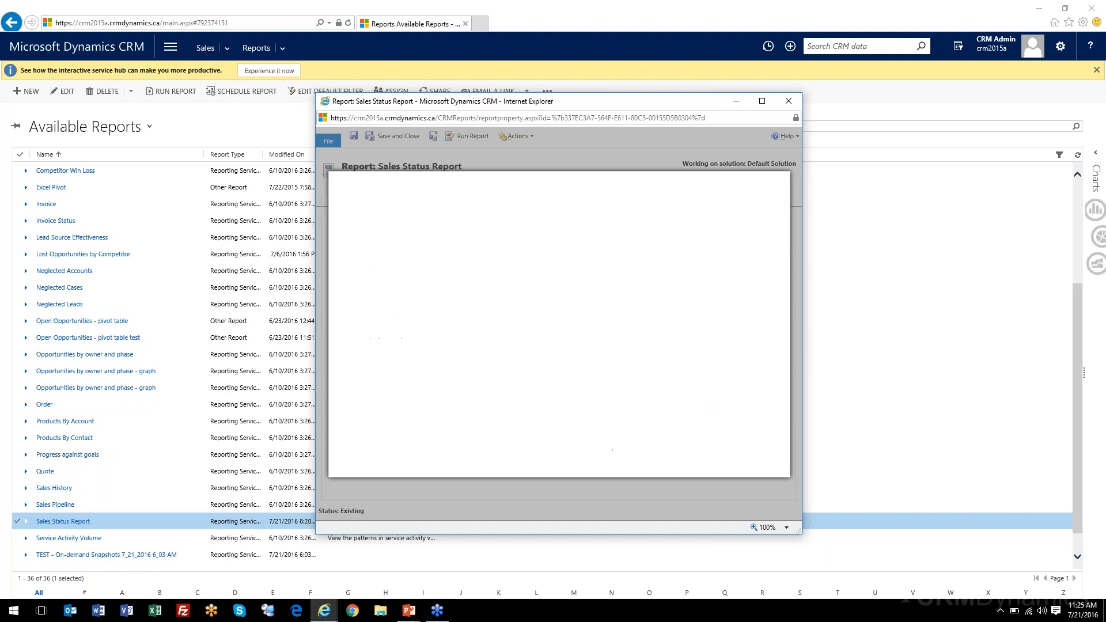
pyautogui.click(695, 466)
pyautogui.click(748, 466)
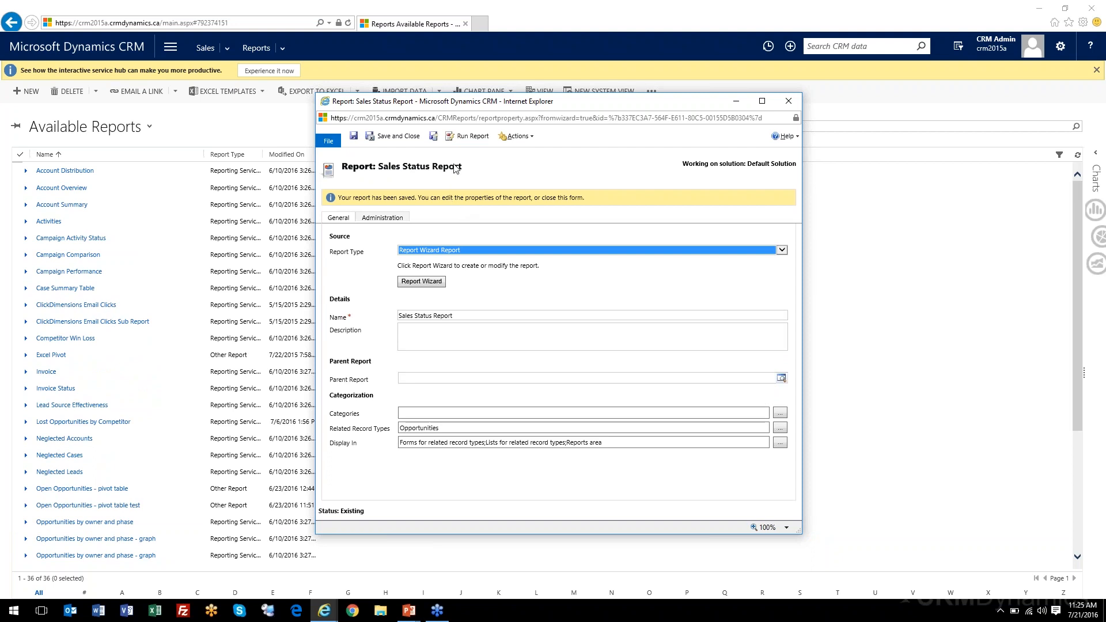
# Run the updated Sales Status Report and examine its chart in a maximized viewer
pyautogui.click(466, 140)
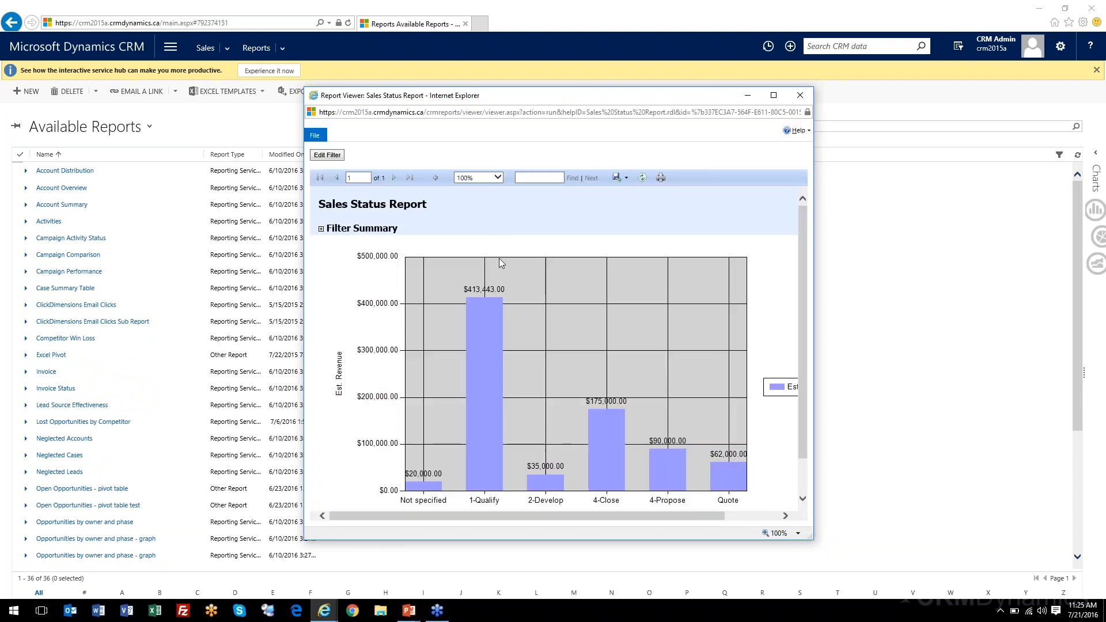
pyautogui.scroll(-2, 620, 358)
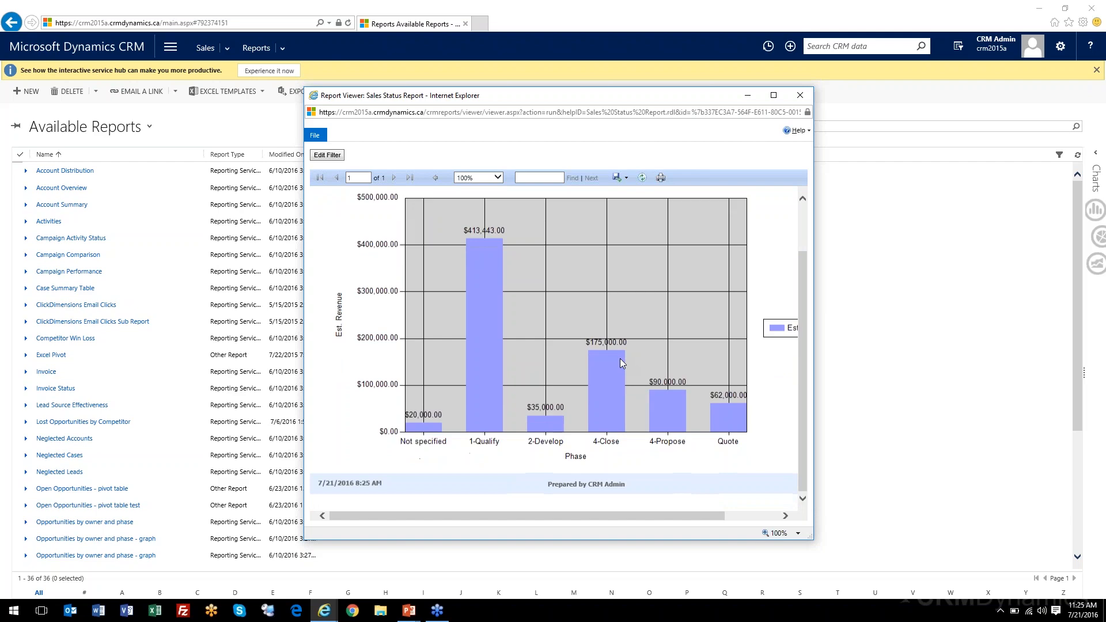
pyautogui.scroll(2, 619, 358)
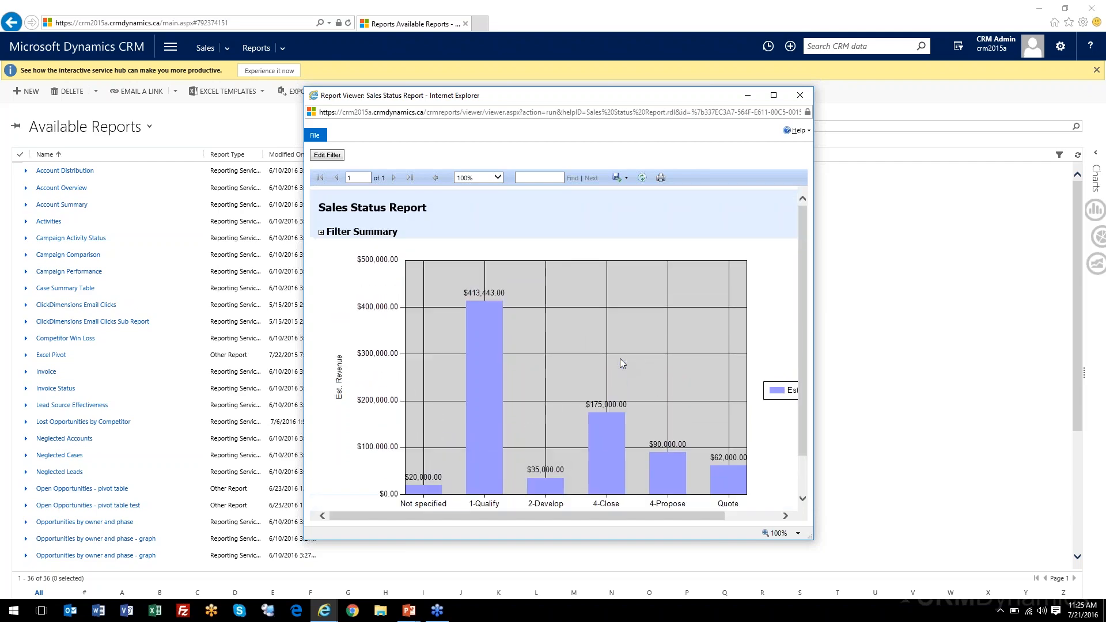
pyautogui.click(774, 95)
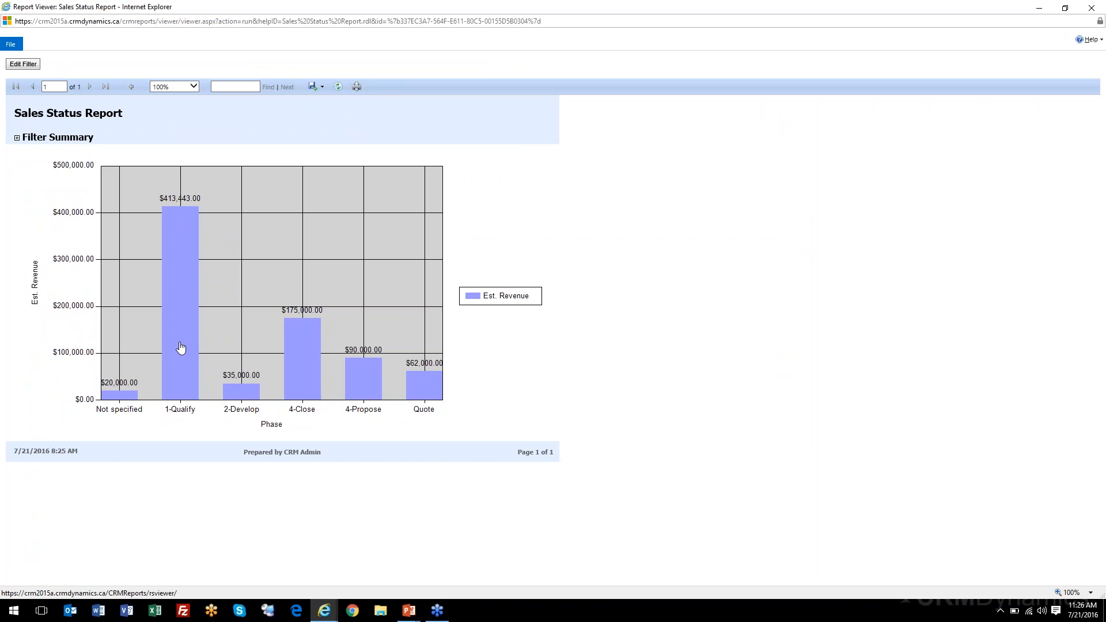
# View the opportunities behind the chart's 1-Qualify and 4-Propose bars, returning to the chart after each
pyautogui.click(184, 292)
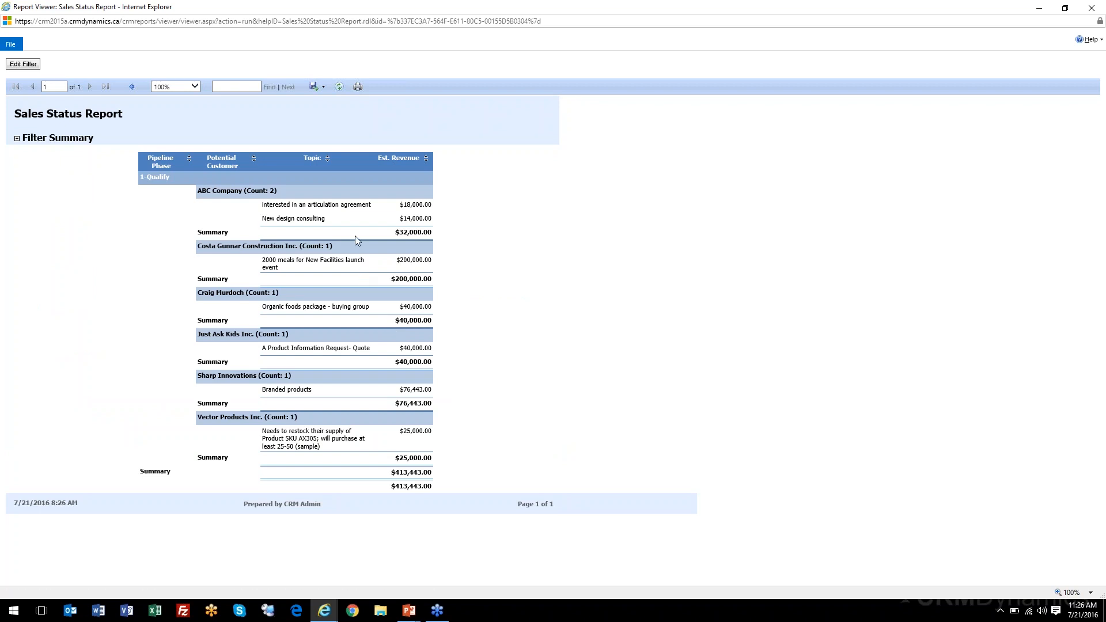
pyautogui.click(134, 88)
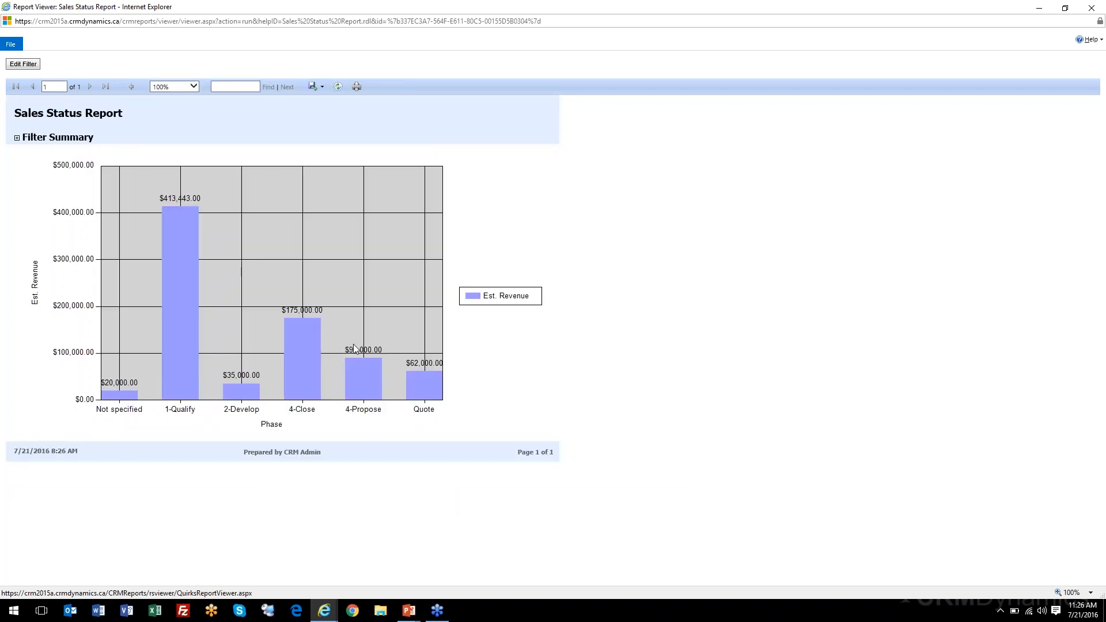
pyautogui.click(377, 382)
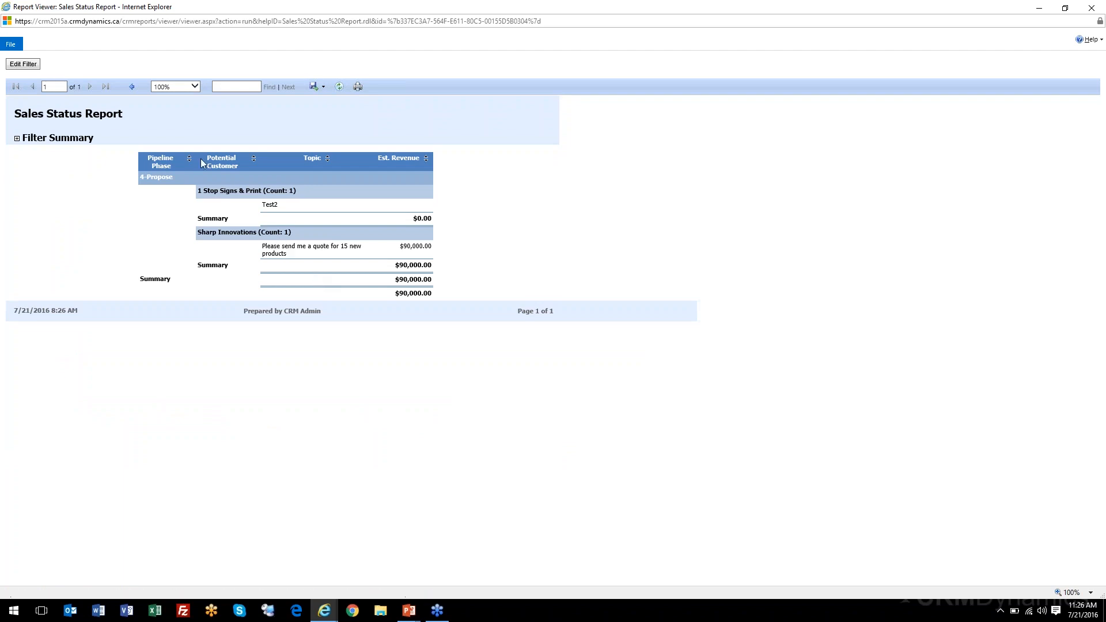
pyautogui.click(133, 87)
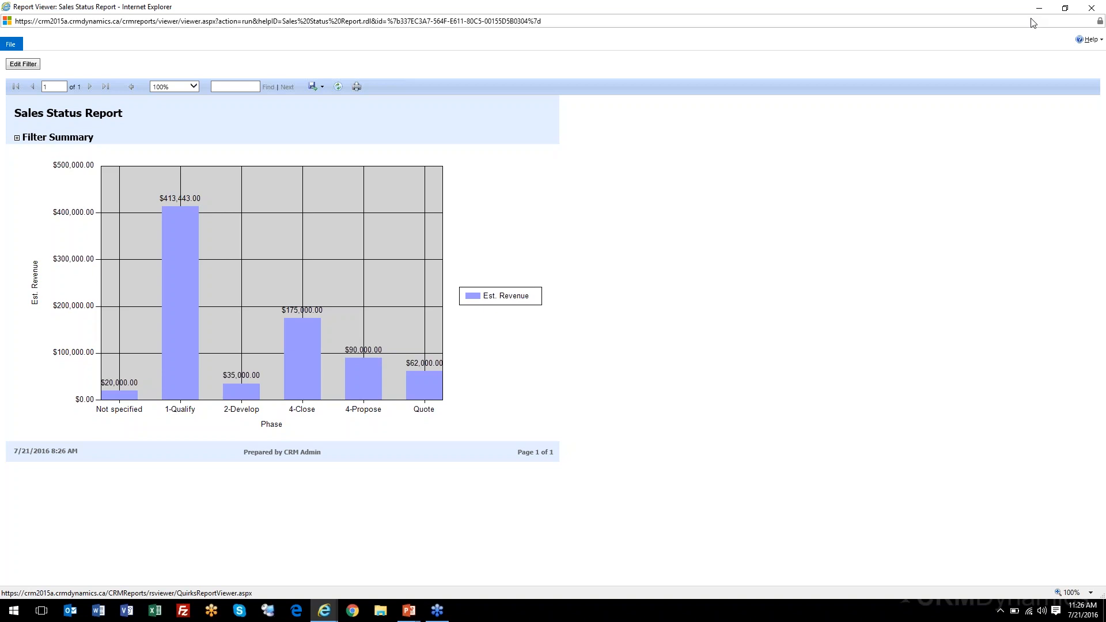
# Close the report viewer and the Sales Status Report form to return to the Available Reports list
pyautogui.click(1086, 12)
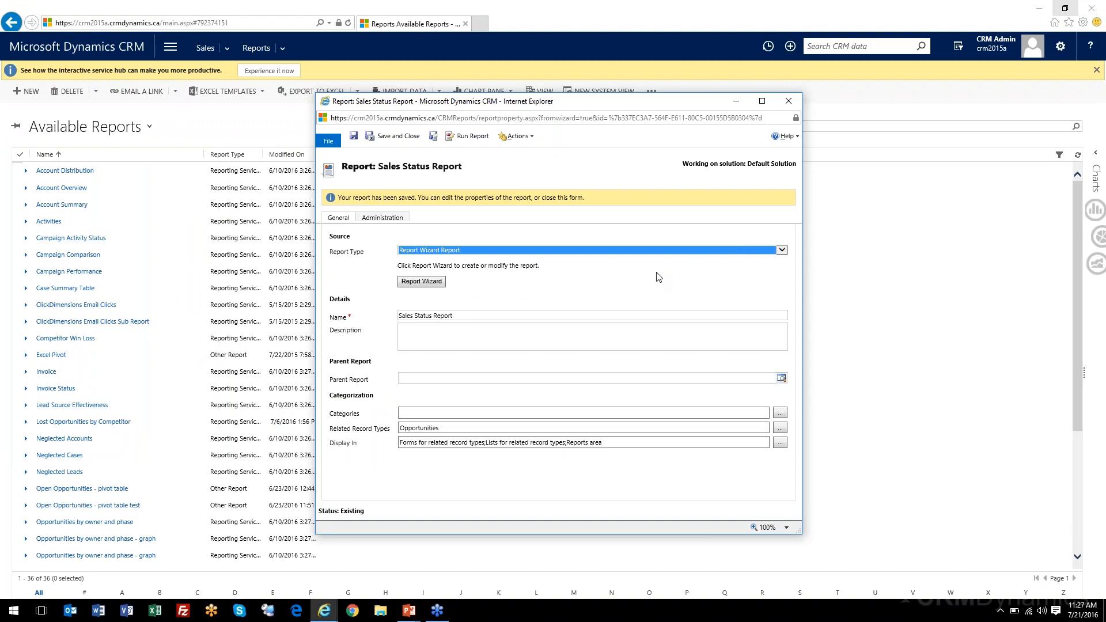
pyautogui.click(654, 270)
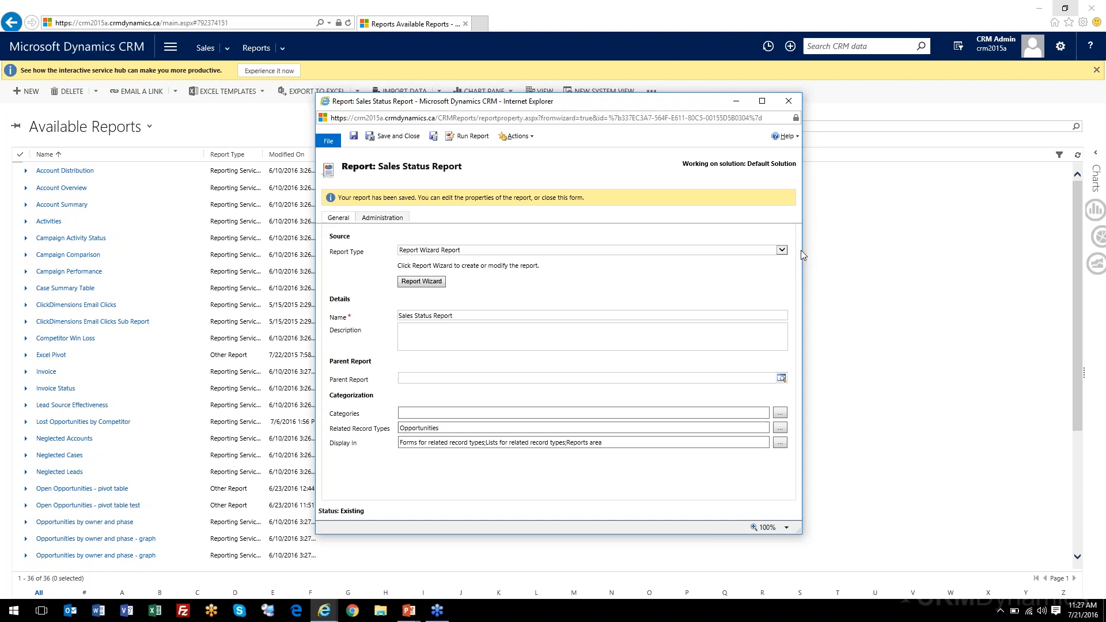
pyautogui.click(789, 106)
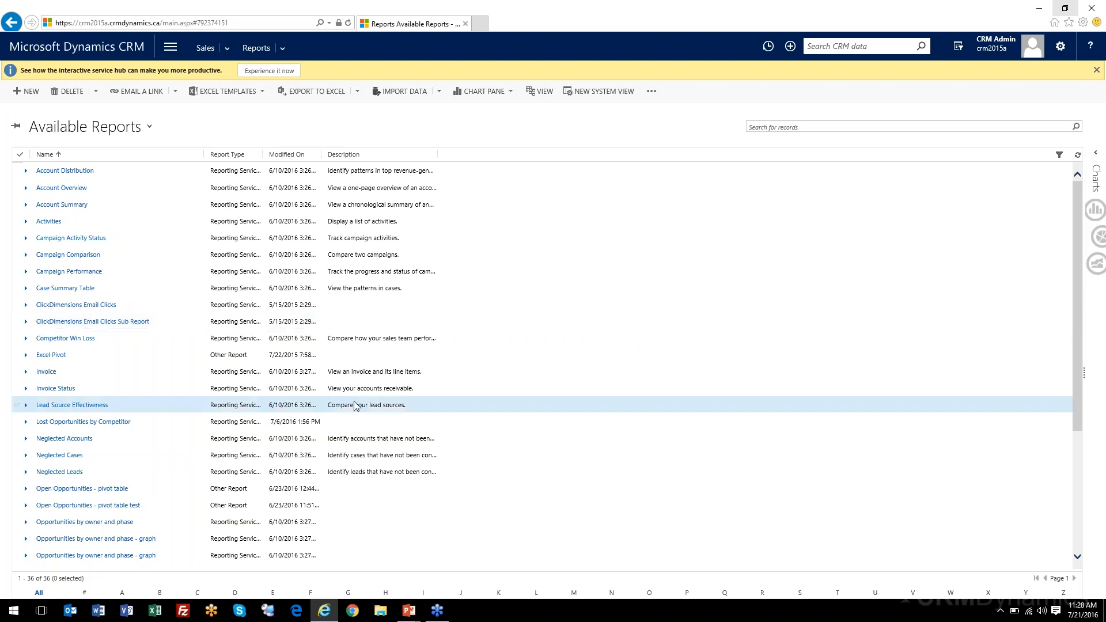
# Start the scheduling wizard for the Sales Status Report and choose to generate its snapshots on a schedule
pyautogui.scroll(-5, 354, 406)
pyautogui.scroll(-2, 353, 406)
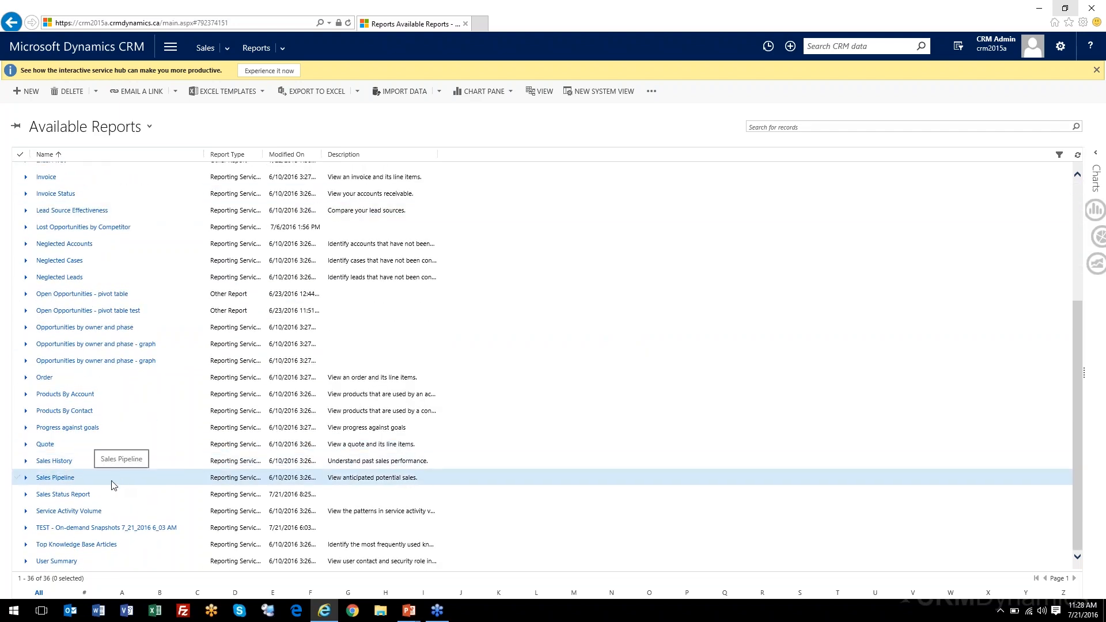
pyautogui.click(108, 497)
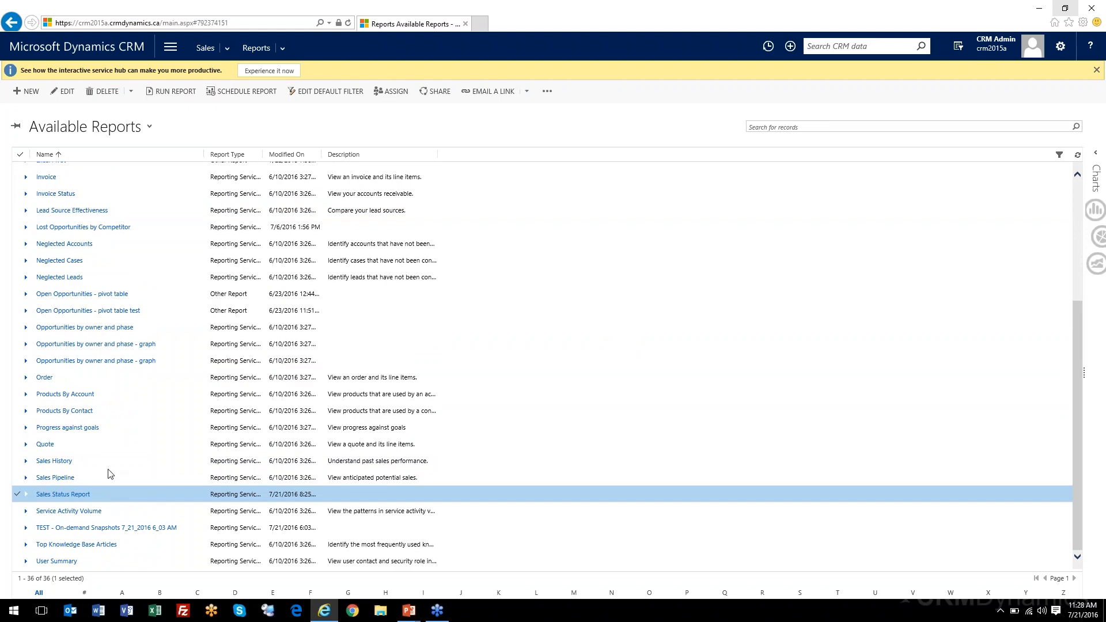
pyautogui.click(234, 94)
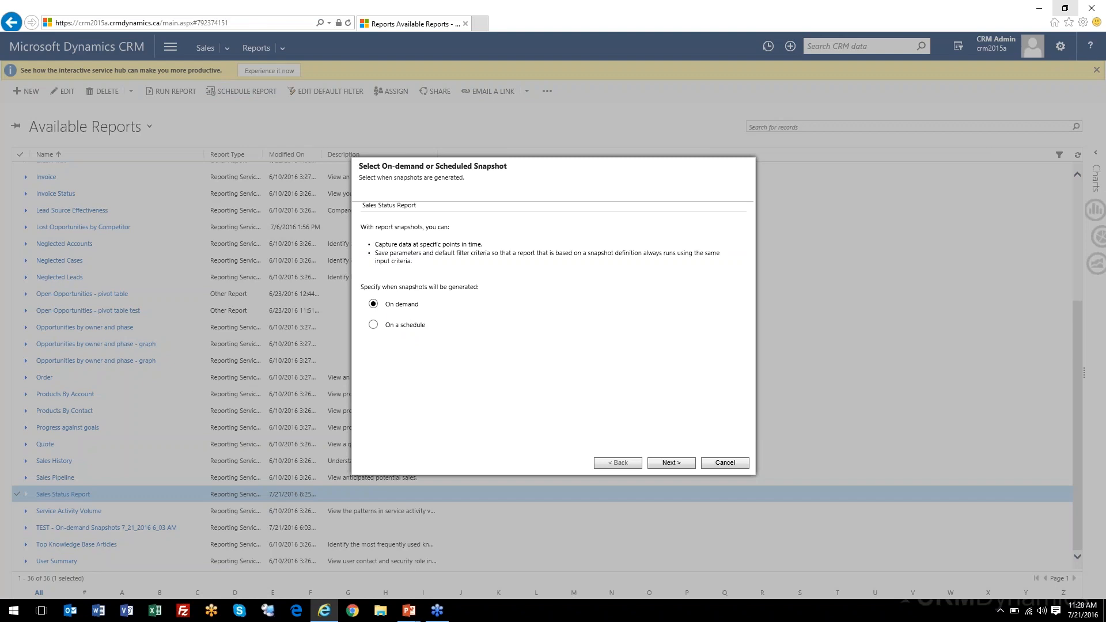
pyautogui.click(372, 327)
pyautogui.click(663, 468)
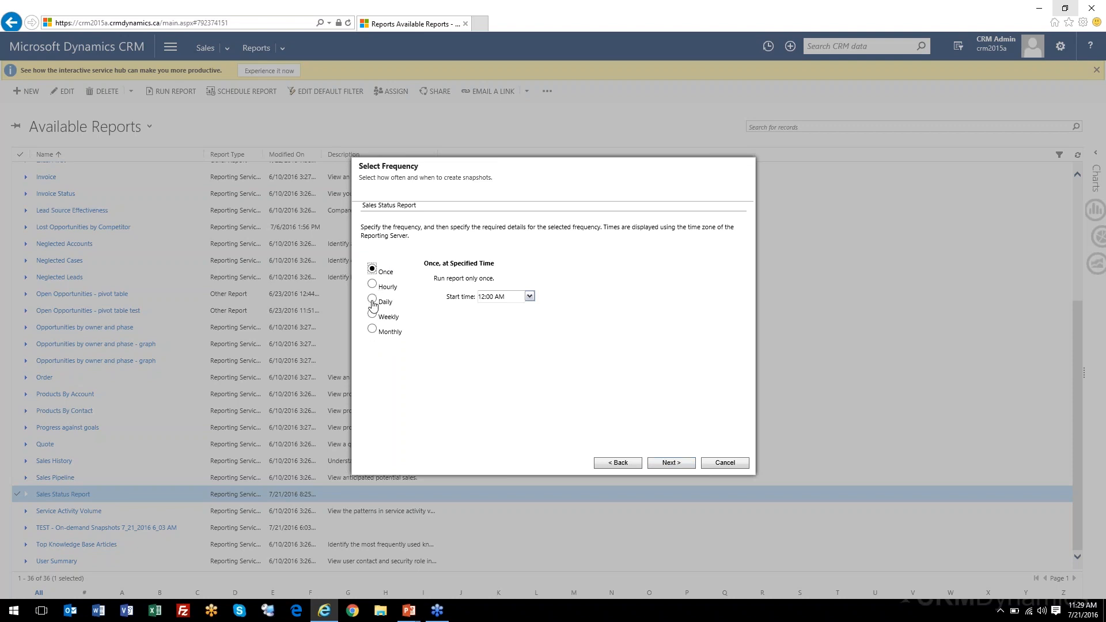
# Set the snapshot frequency to weekly, every 1 week on Sunday, with a start time of 1:00 AM
pyautogui.click(373, 314)
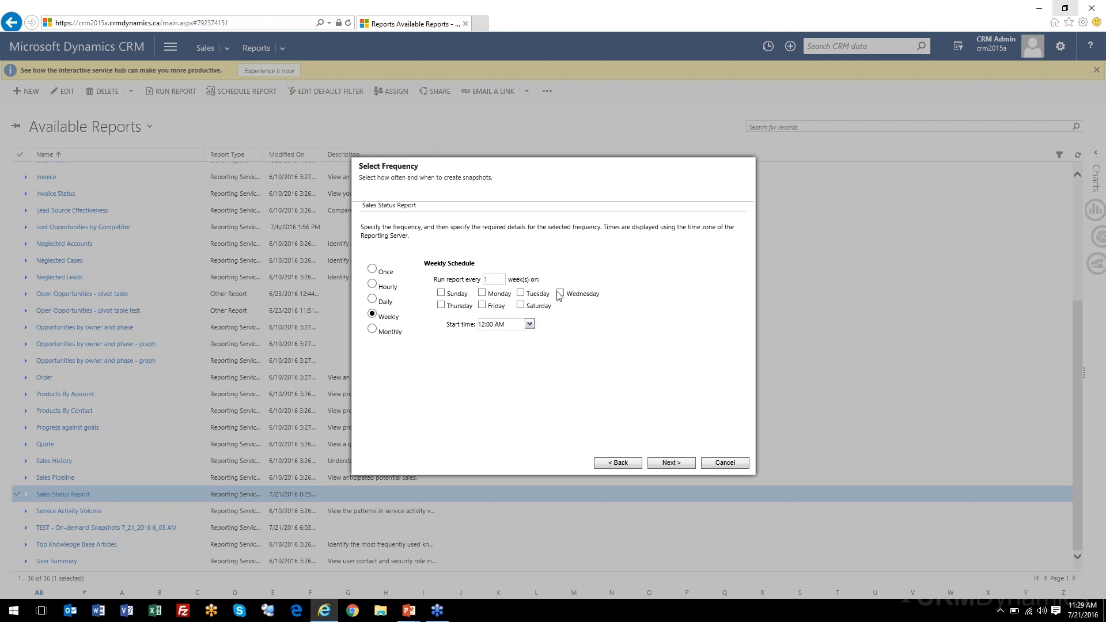
pyautogui.click(444, 295)
pyautogui.click(510, 327)
pyautogui.click(530, 324)
pyautogui.click(529, 324)
pyautogui.click(530, 324)
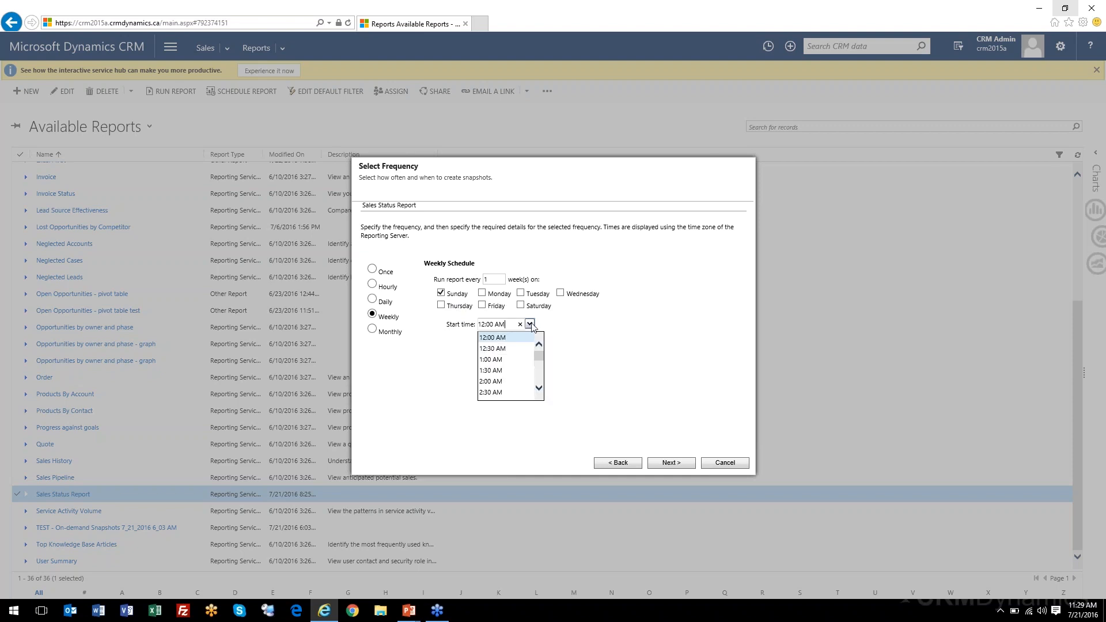
pyautogui.click(510, 361)
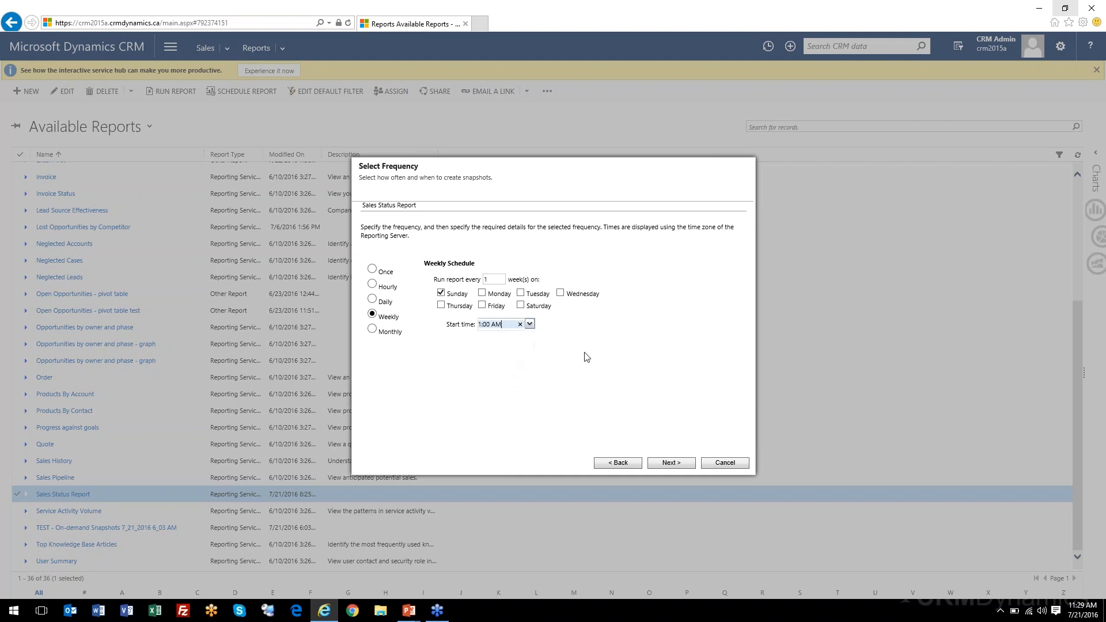
pyautogui.doubleClick(493, 279)
pyautogui.click(659, 464)
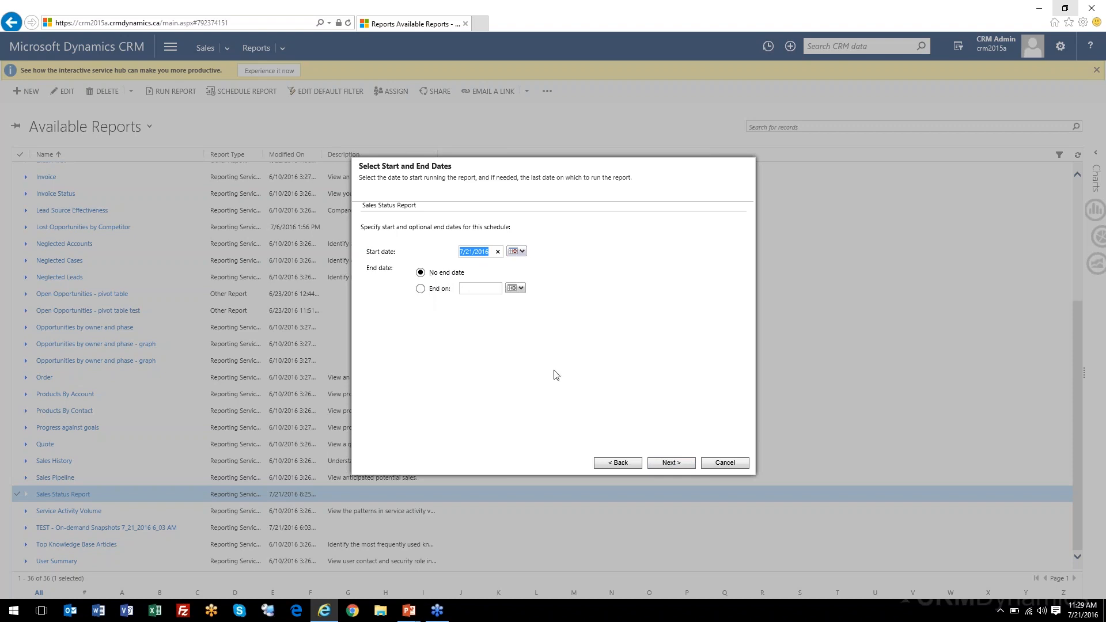
# Accept the 7/21/2016 start date with no end date and the default filter, and create the scheduled snapshot definition
pyautogui.click(667, 468)
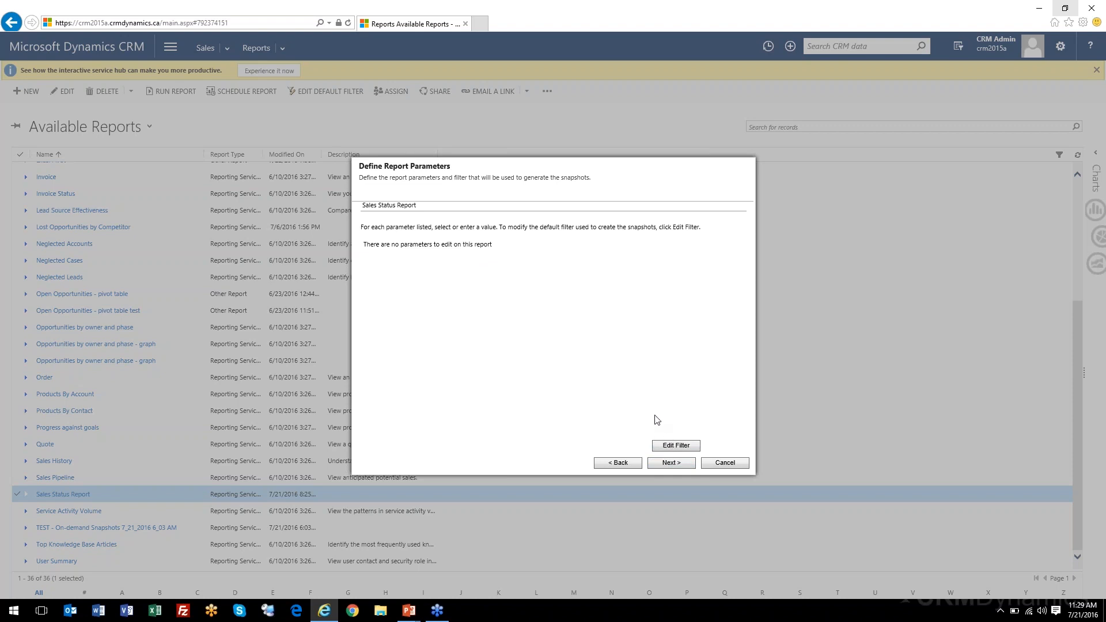
pyautogui.click(672, 464)
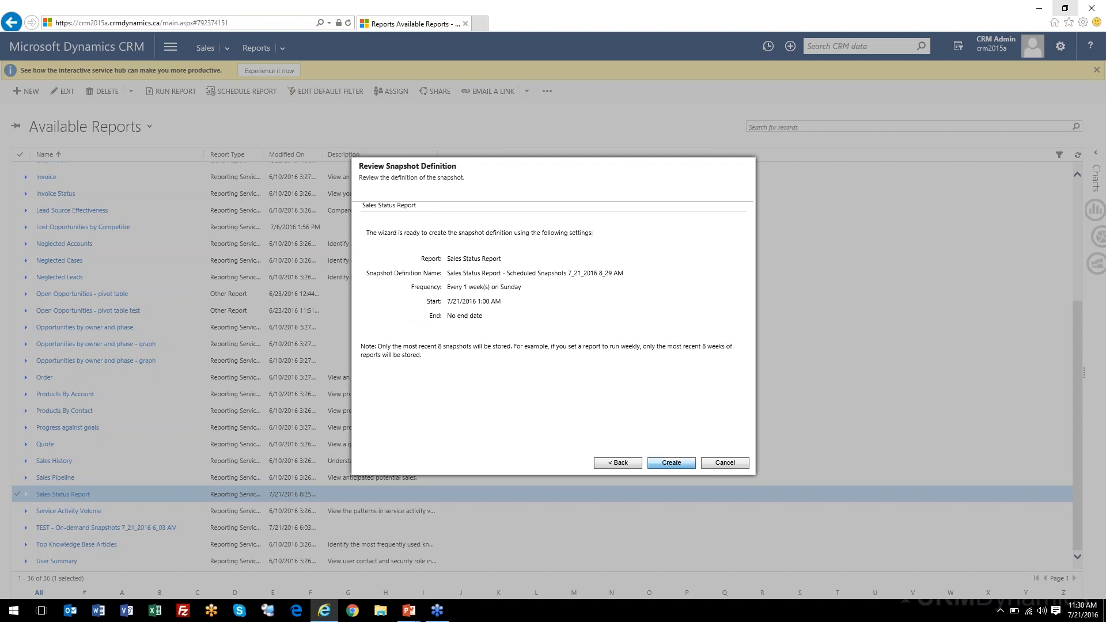
pyautogui.click(663, 468)
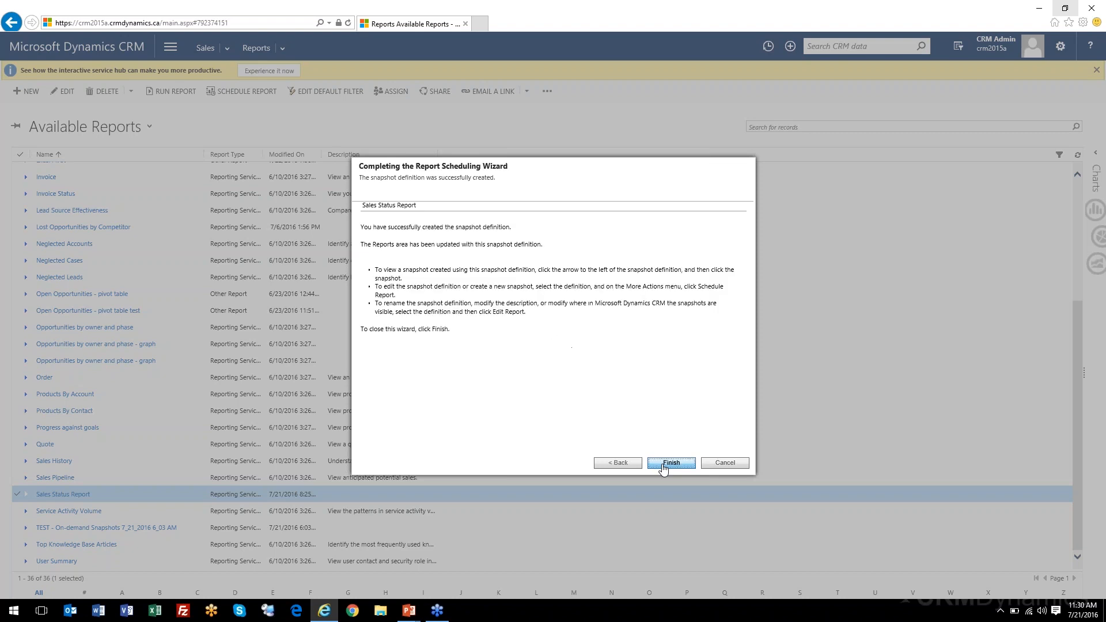
pyautogui.click(663, 467)
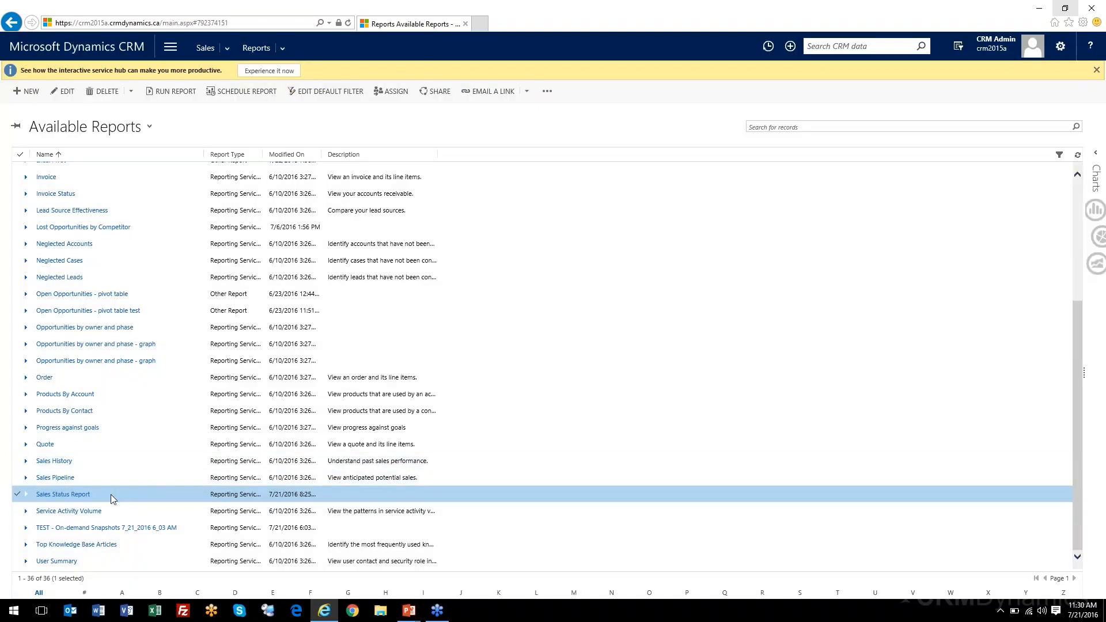
# Create an on-demand snapshot definition for the Sales Status Report, generate the snapshot immediately, and refresh the reports list
pyautogui.click(225, 91)
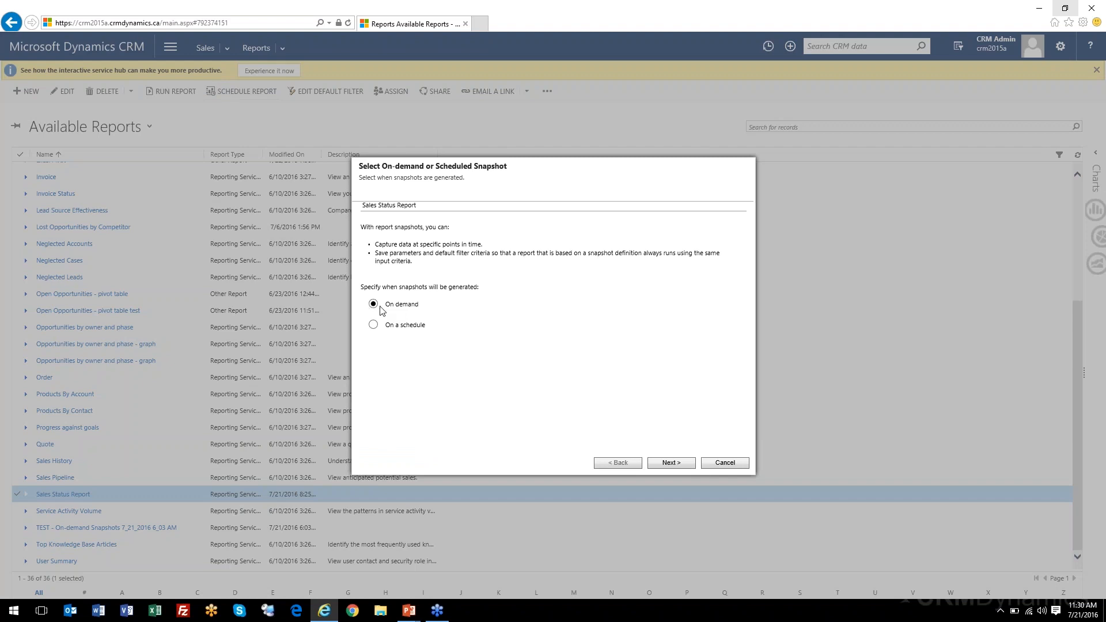
pyautogui.click(667, 466)
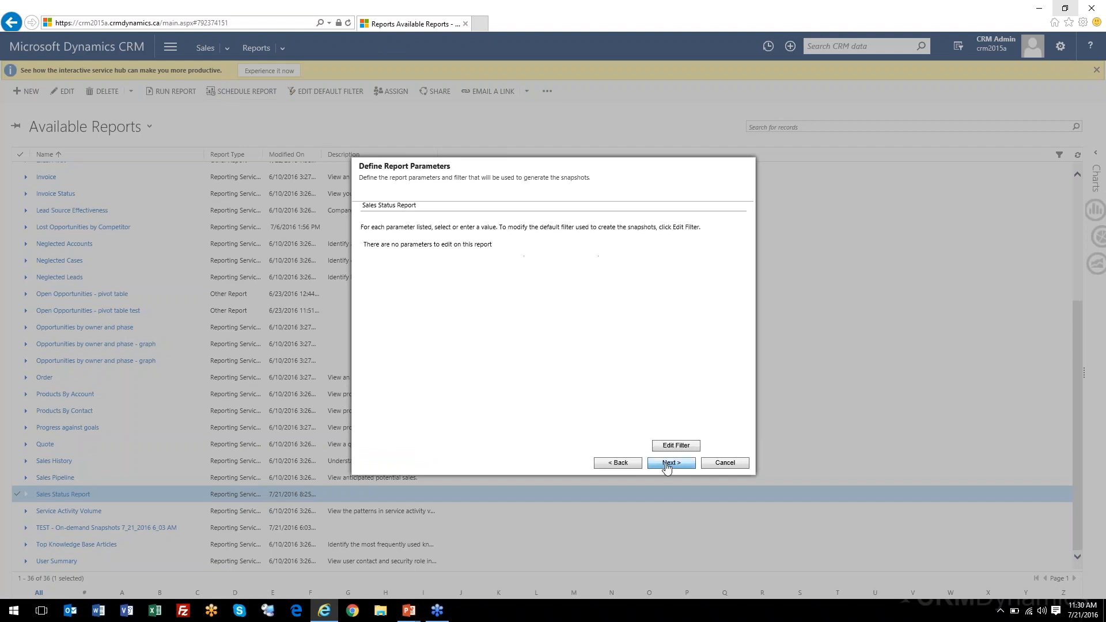
pyautogui.click(667, 464)
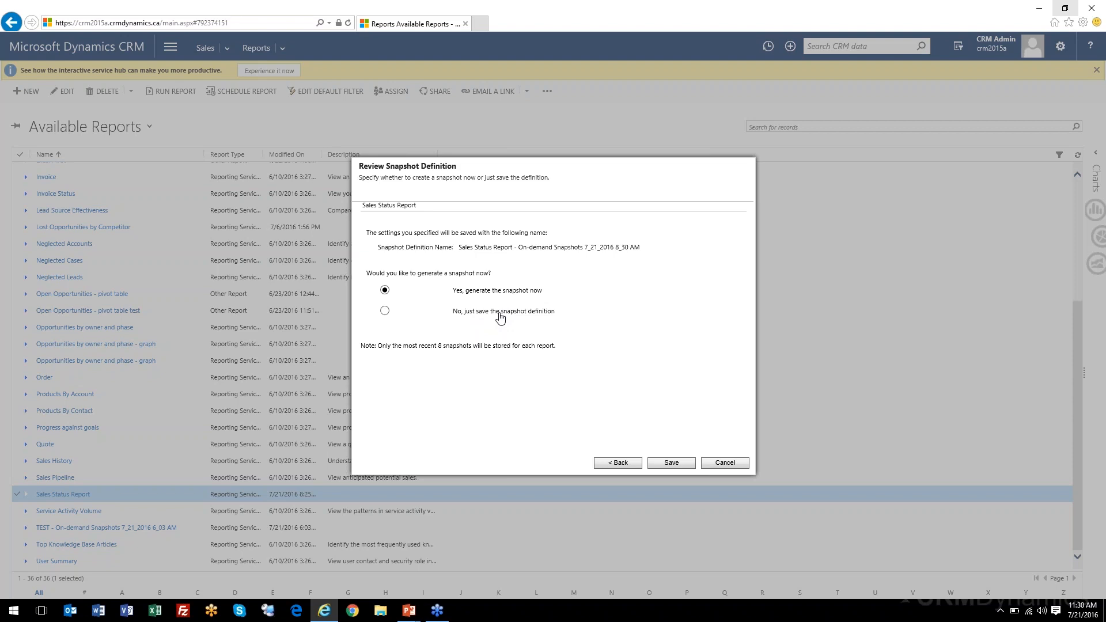
pyautogui.click(671, 465)
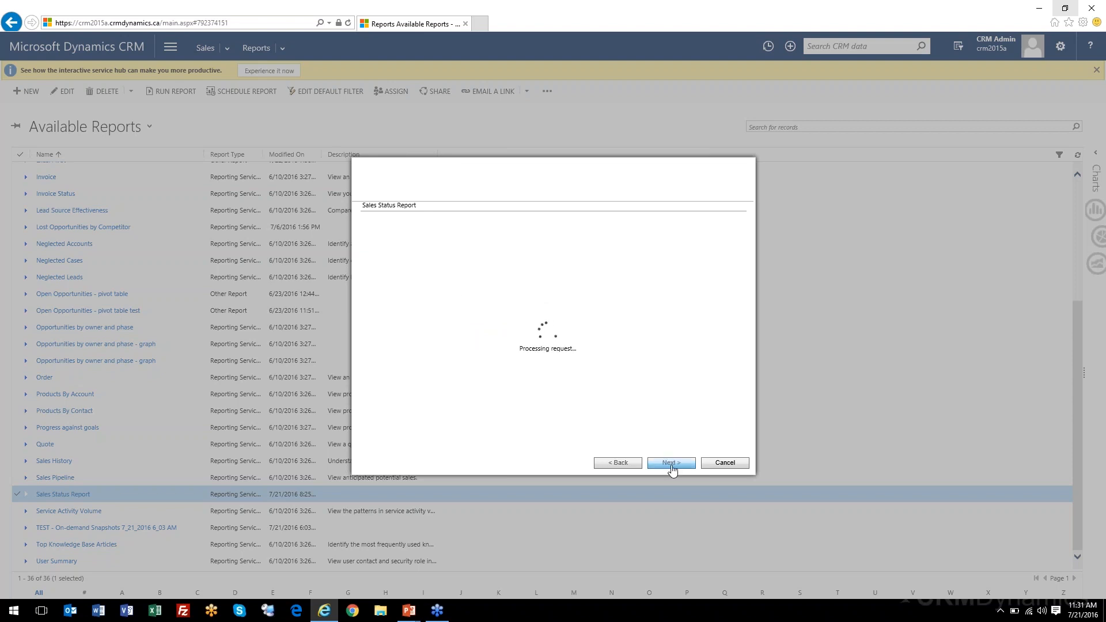
pyautogui.click(672, 464)
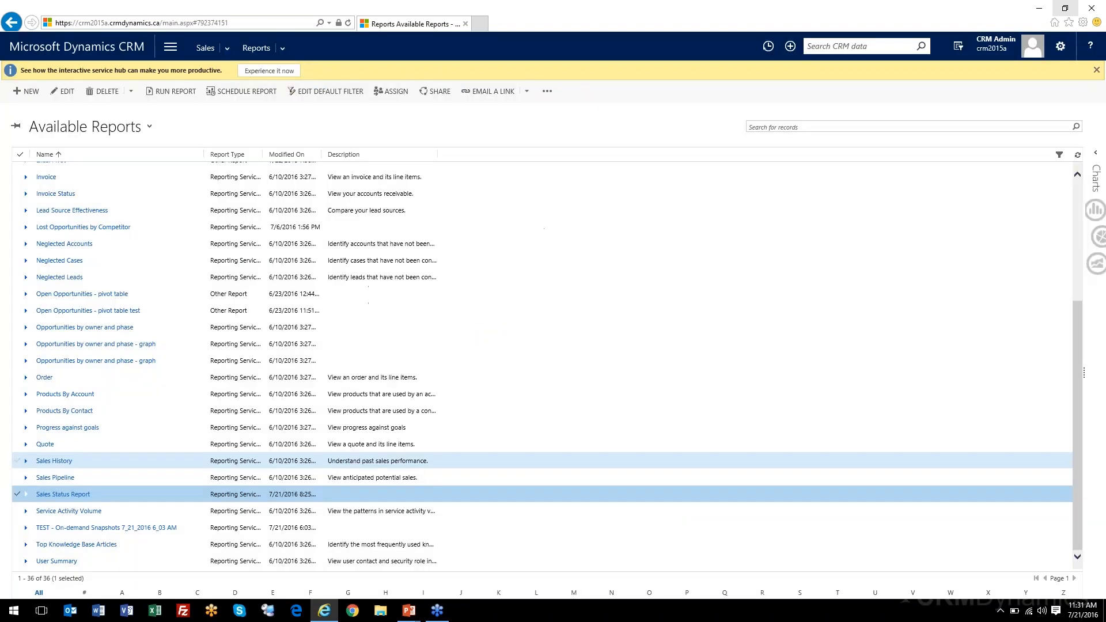
pyautogui.click(1078, 156)
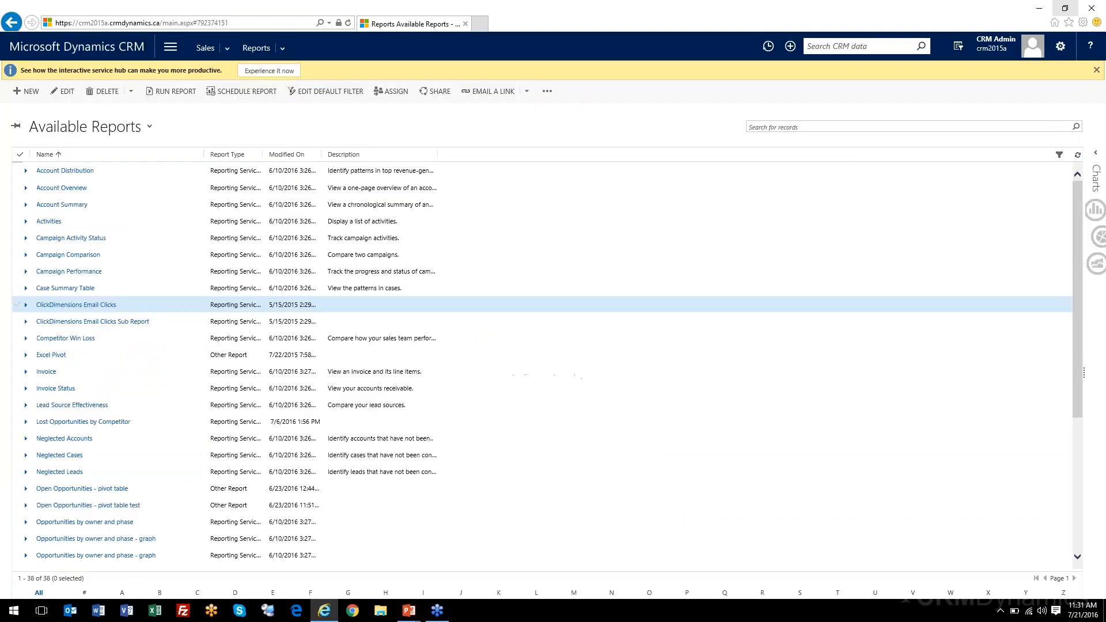
# Open the 7/21/2016 11:31 AM snapshot listed under the Sales Status Report's on-demand snapshots
pyautogui.scroll(-4, 469, 346)
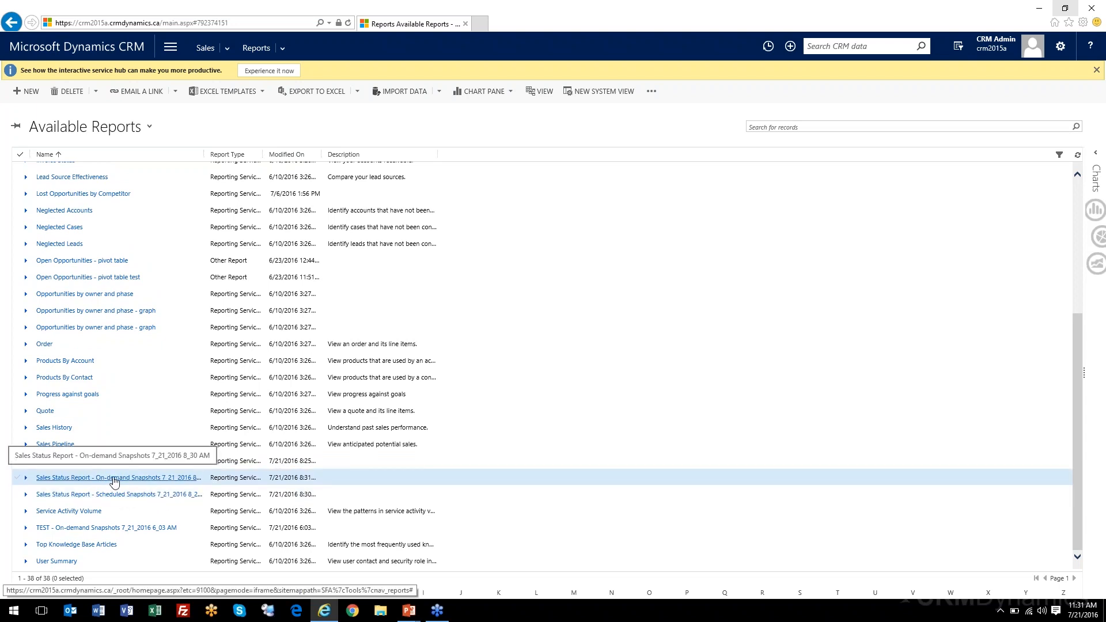
pyautogui.click(26, 478)
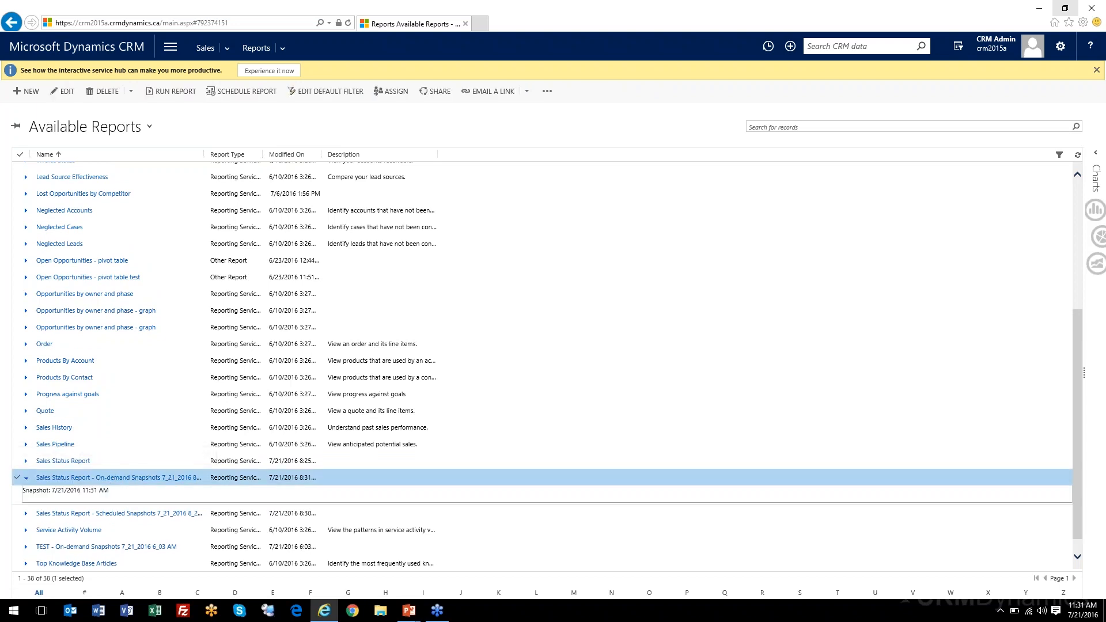
pyautogui.click(62, 494)
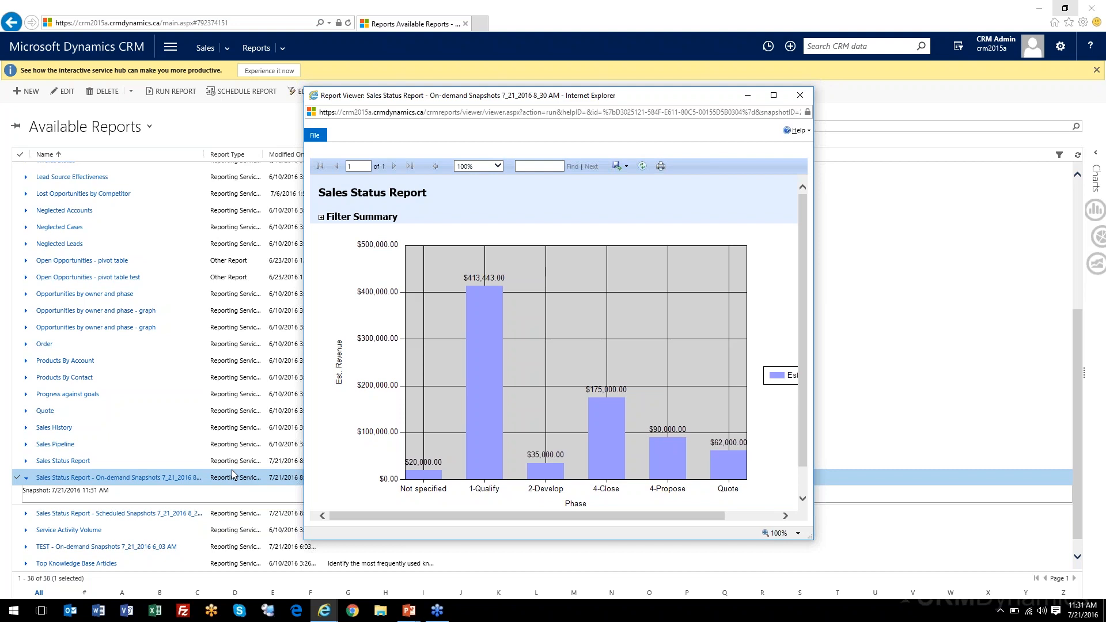
# Drill through the chart's 1-Qualify bar to review its opportunities by customer, and close the report viewer
pyautogui.click(496, 407)
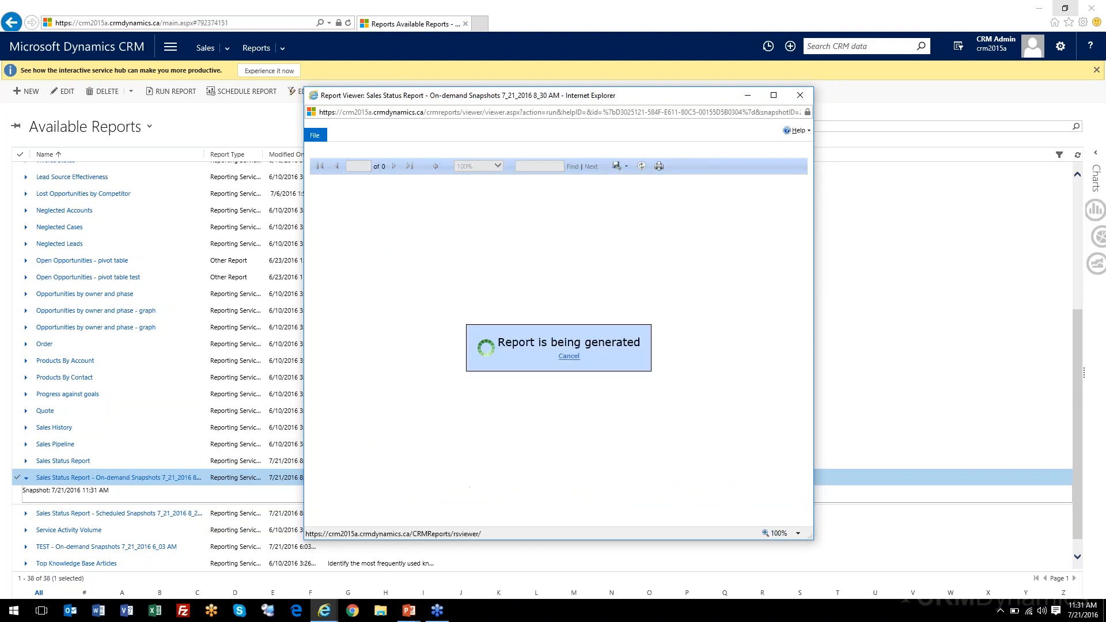
pyautogui.scroll(-4, 645, 324)
pyautogui.scroll(5, 645, 324)
pyautogui.scroll(-3, 645, 324)
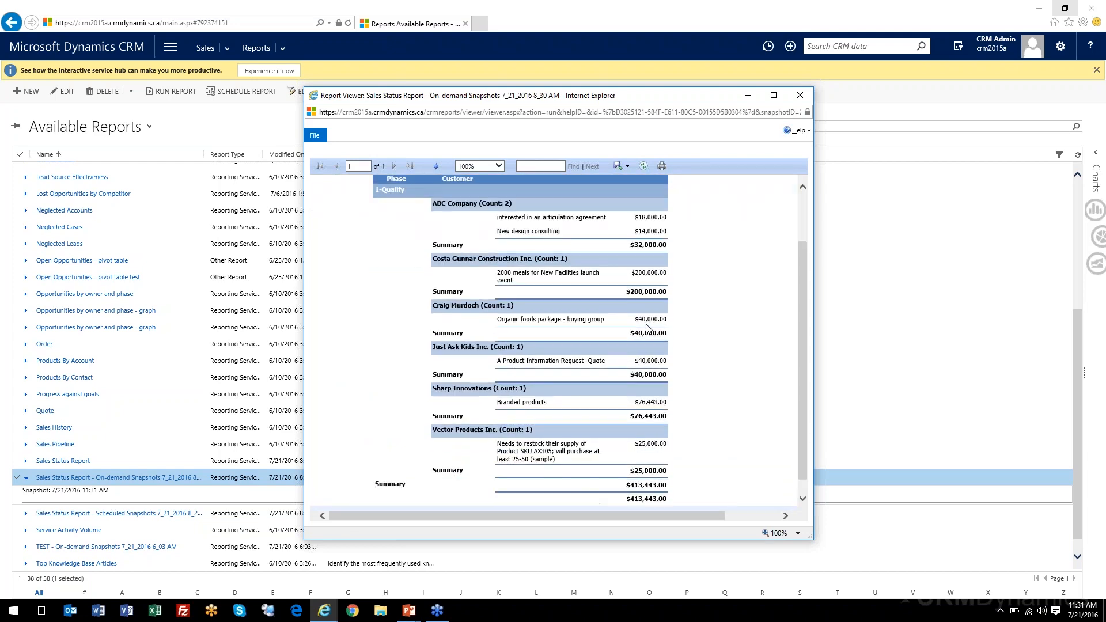
pyautogui.click(801, 96)
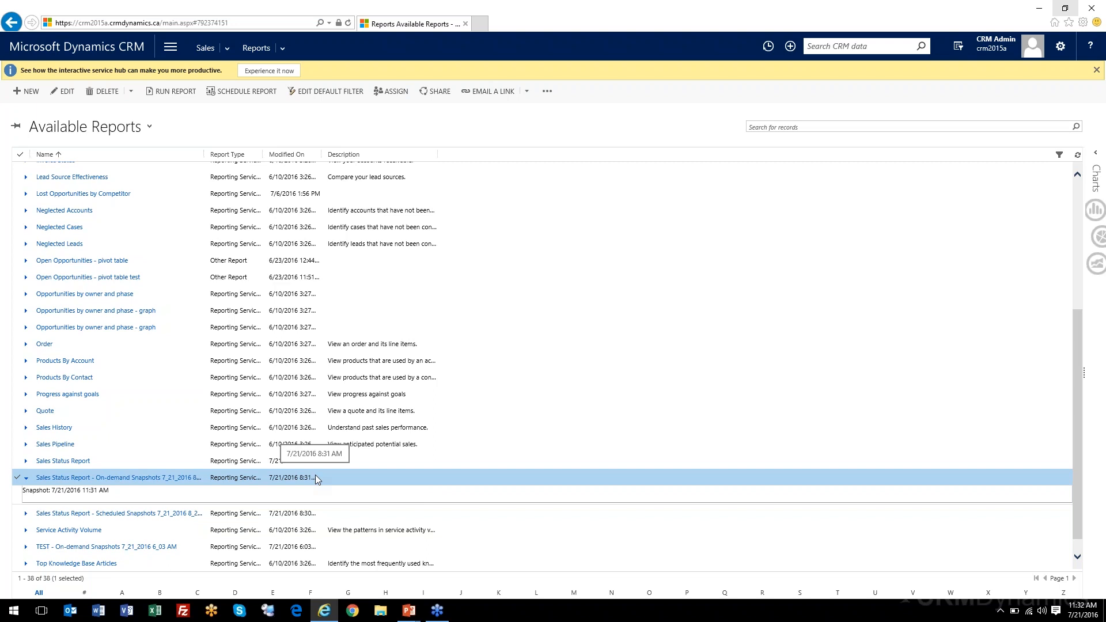
# Change the Sales Status Report's default filter to Modified On in the last 90 days, save it, and close the viewer
pyautogui.click(133, 465)
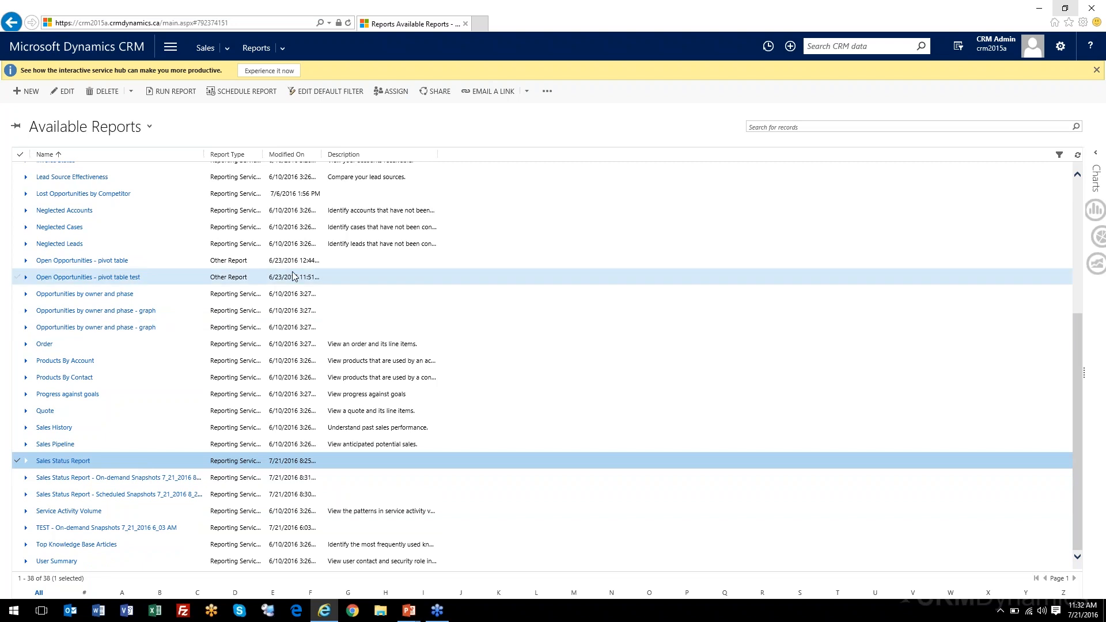
pyautogui.click(316, 95)
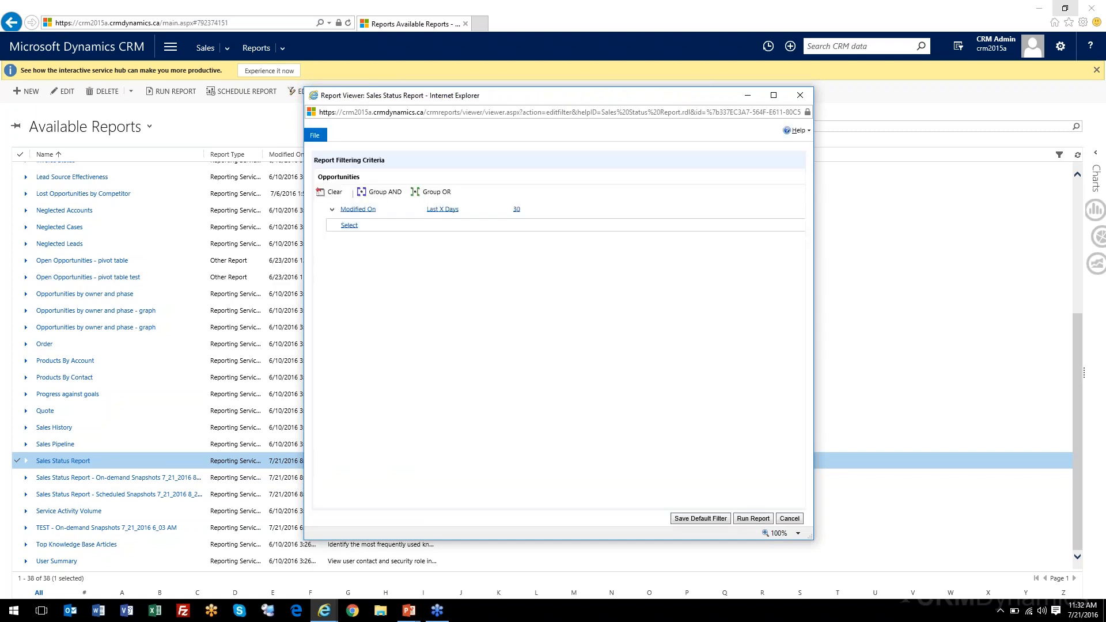
pyautogui.click(532, 208)
pyautogui.doubleClick(513, 208)
pyautogui.write('90')
pyautogui.click(708, 519)
pyautogui.click(803, 98)
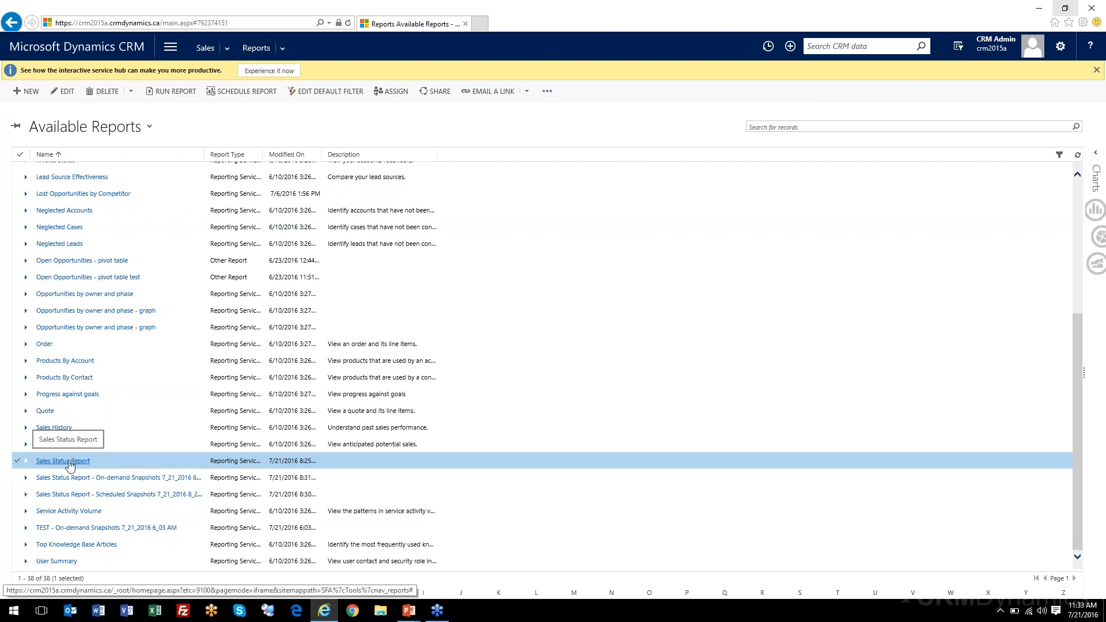
# Open the Sales Status Report's properties for editing and make the report available to the organization
pyautogui.click(548, 92)
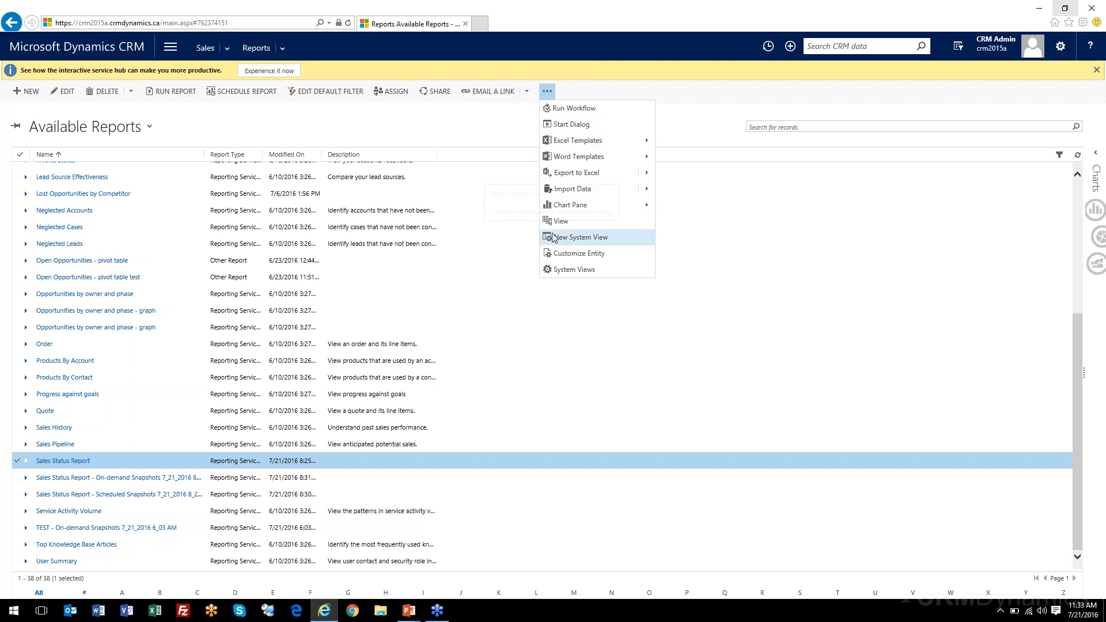
pyautogui.click(494, 276)
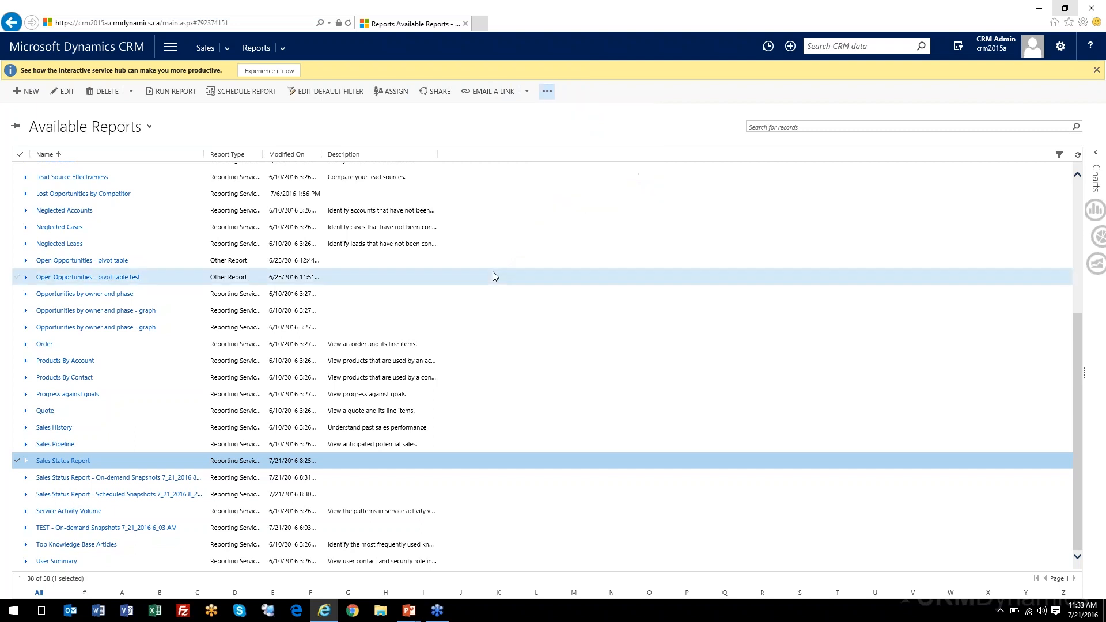
pyautogui.click(64, 93)
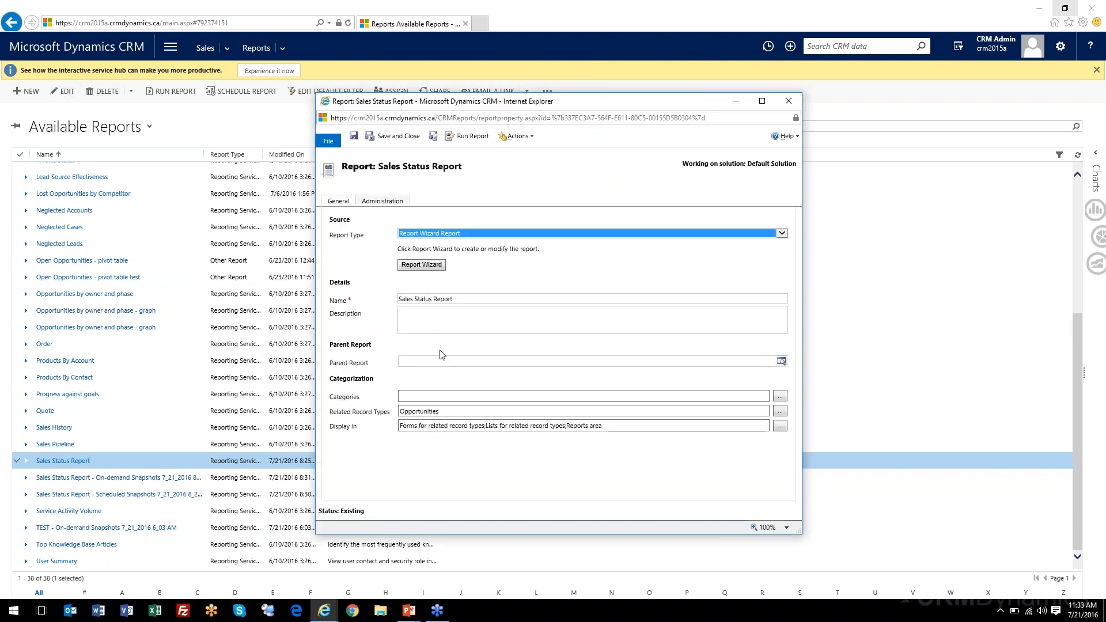
pyautogui.click(385, 203)
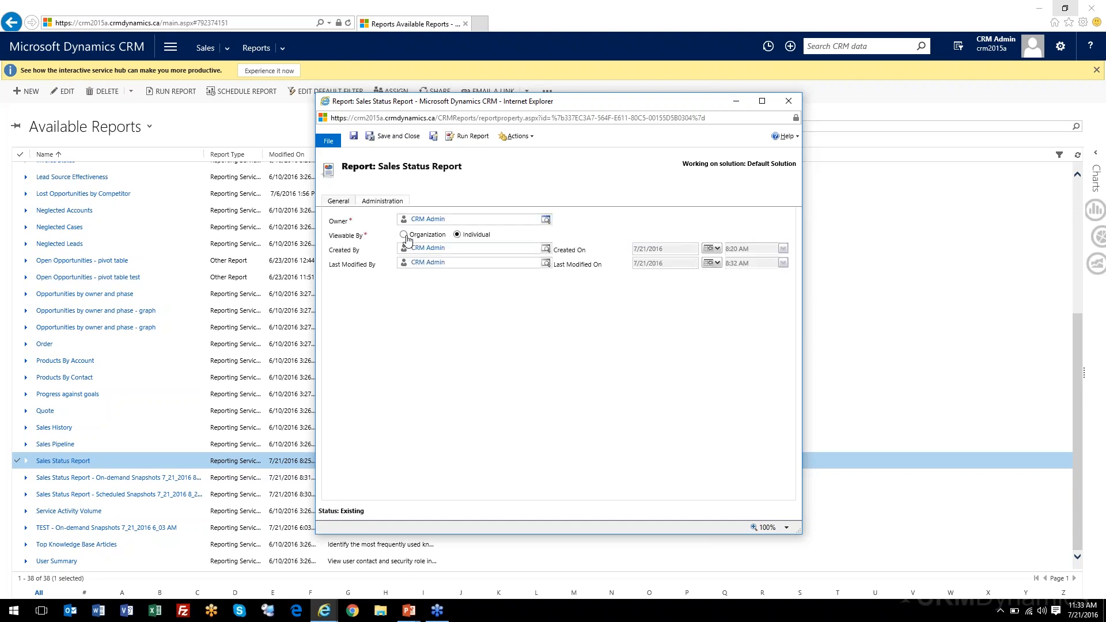
pyautogui.click(518, 136)
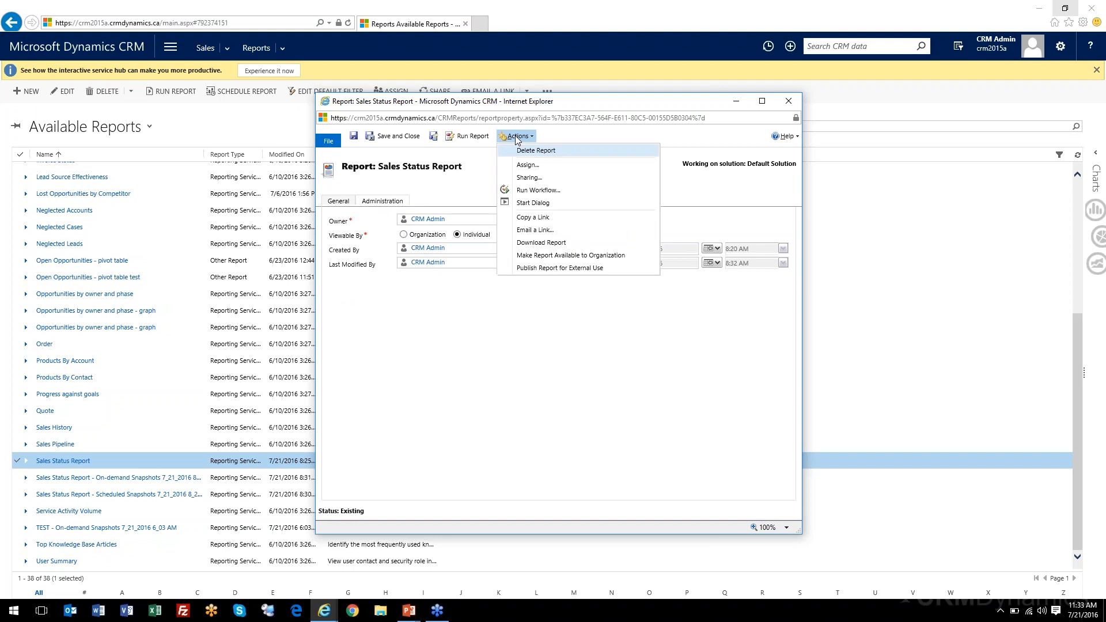
pyautogui.click(531, 260)
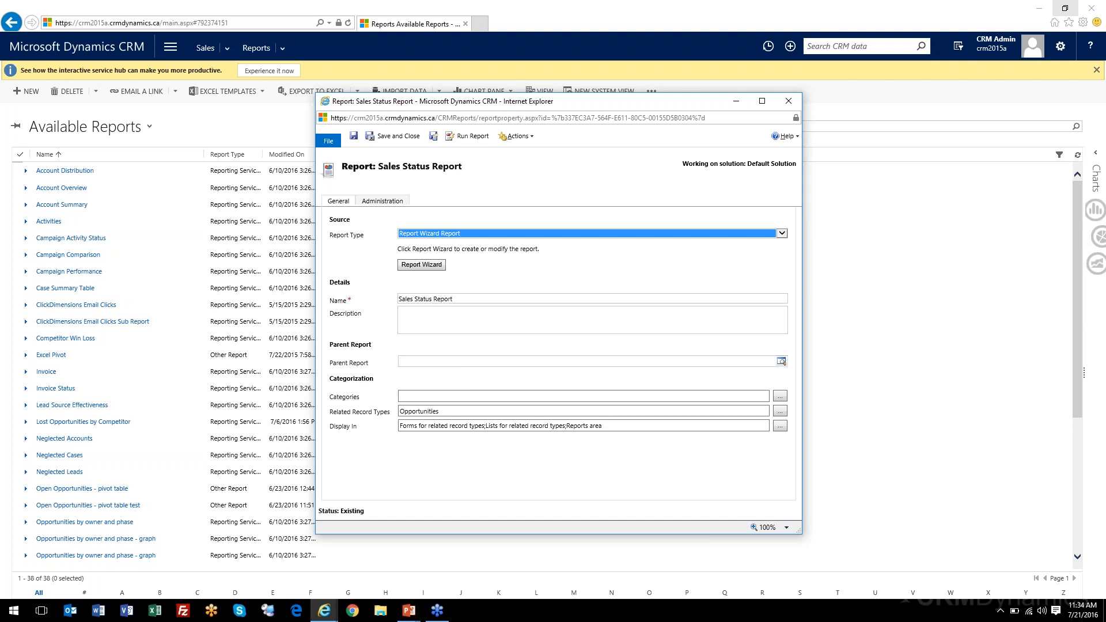
# Remove "Lists for related record types" from the areas where the Sales Status Report is displayed
pyautogui.click(780, 426)
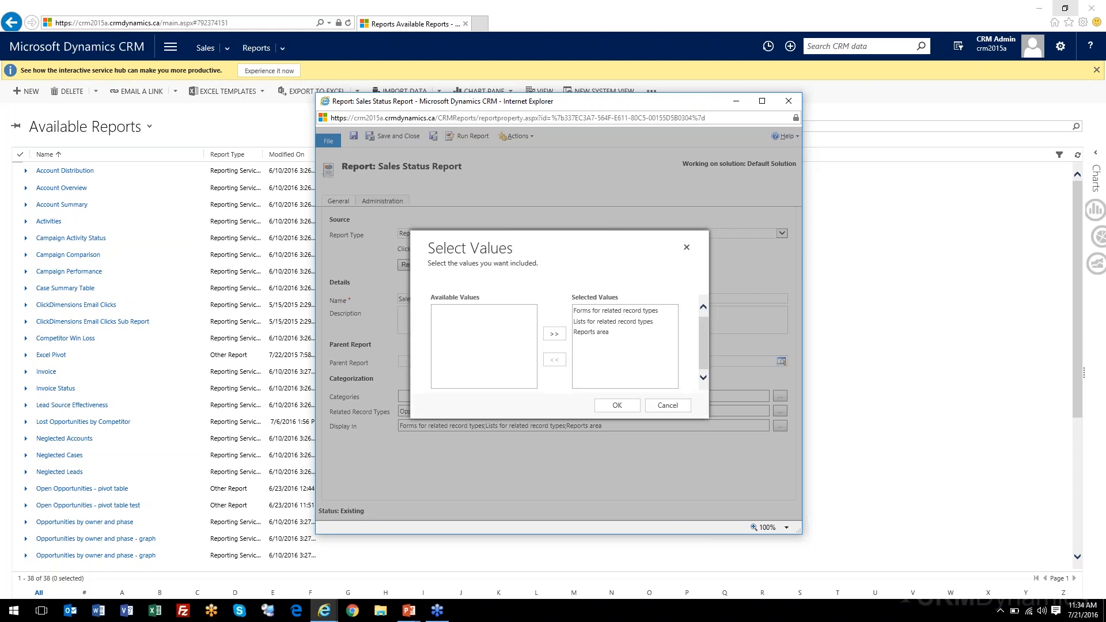
pyautogui.click(602, 326)
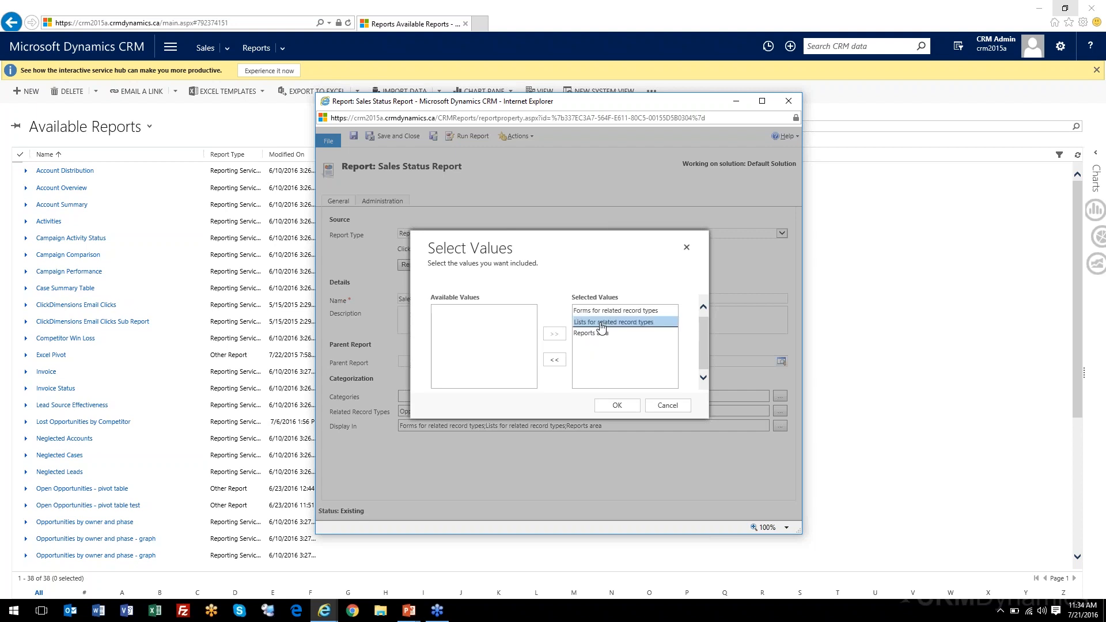
pyautogui.doubleClick(602, 326)
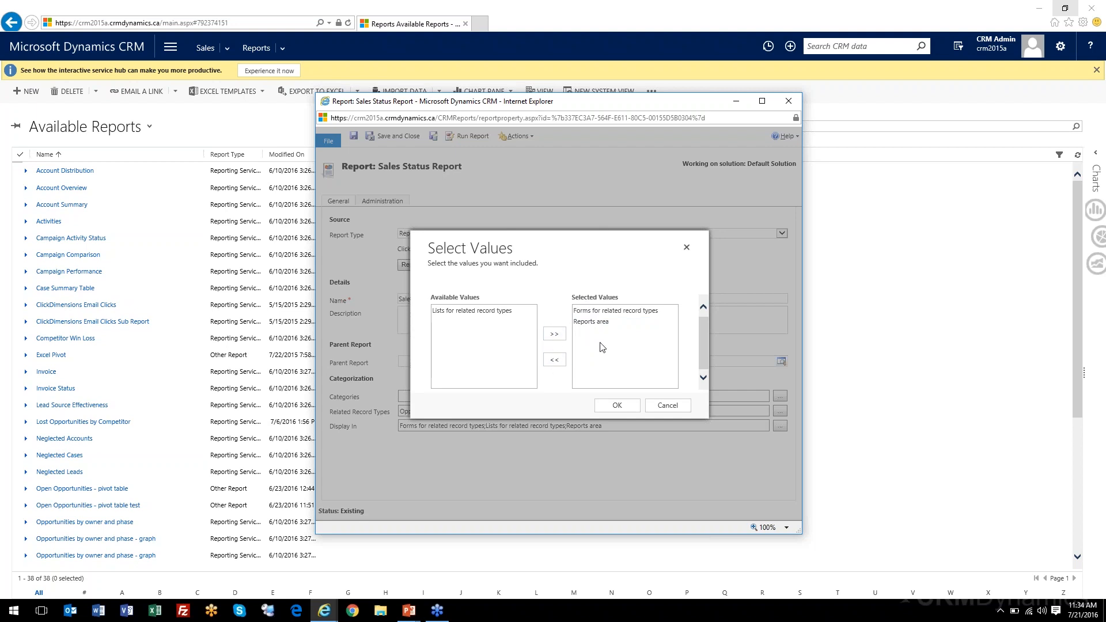
pyautogui.click(617, 405)
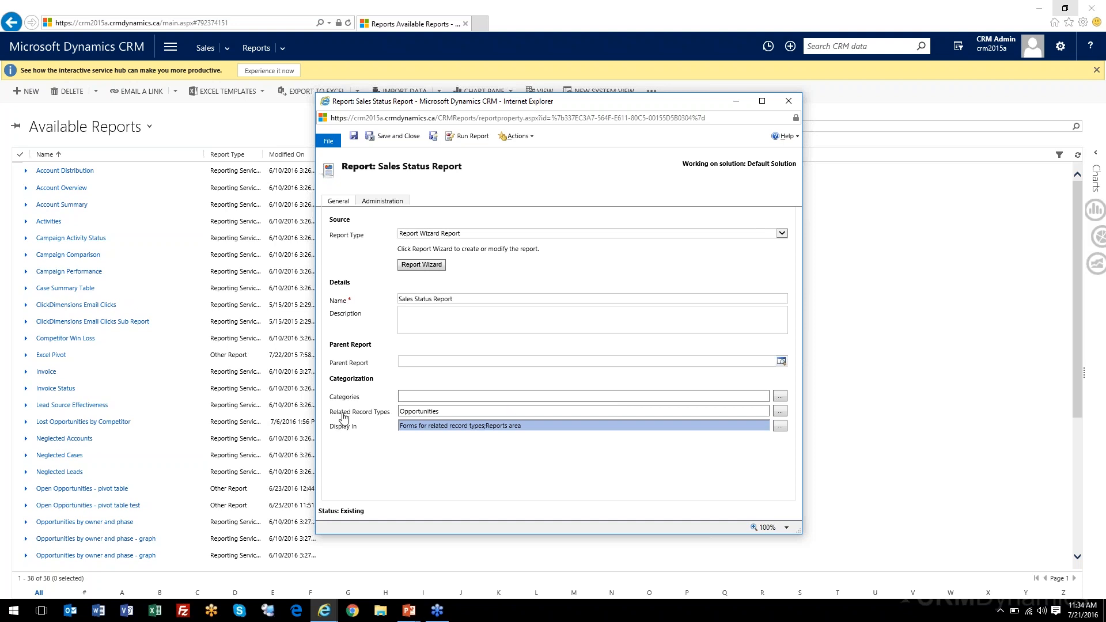
# Examine the values offered for the report's related record types, leaving the selection as it is
pyautogui.doubleClick(426, 412)
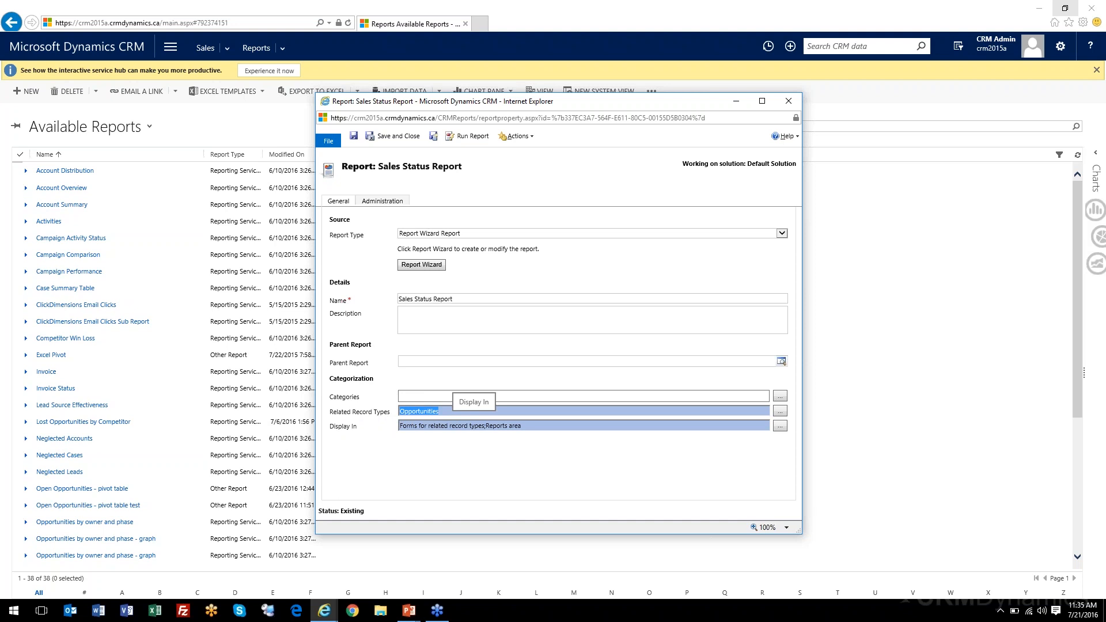
pyautogui.click(780, 416)
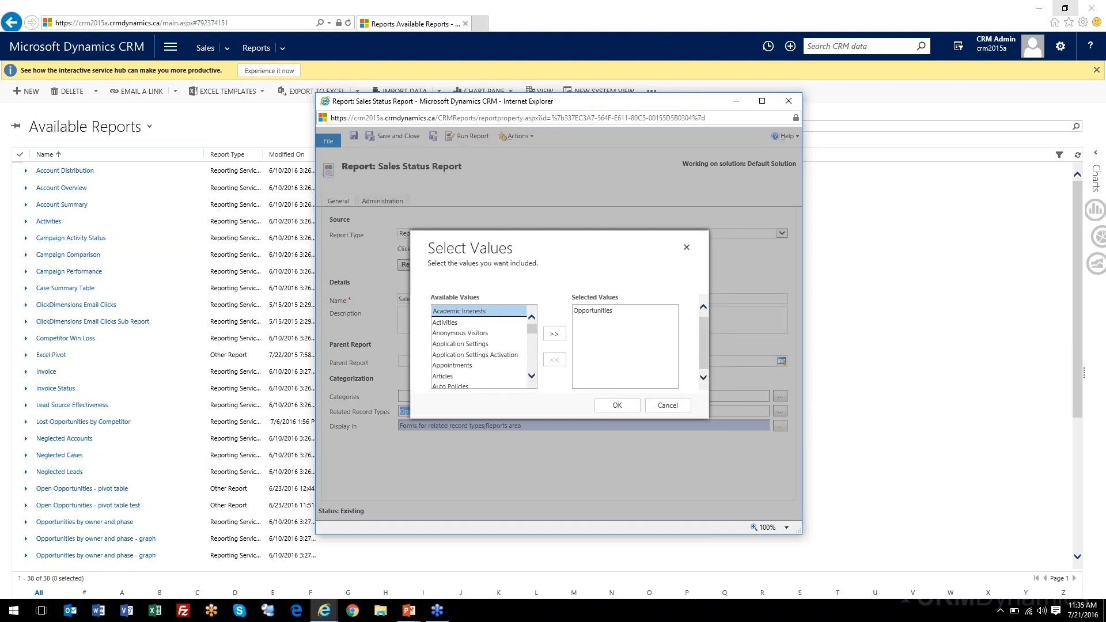
pyautogui.click(661, 407)
# Assign the Sales Status Report to the Sales Reports category
pyautogui.click(552, 398)
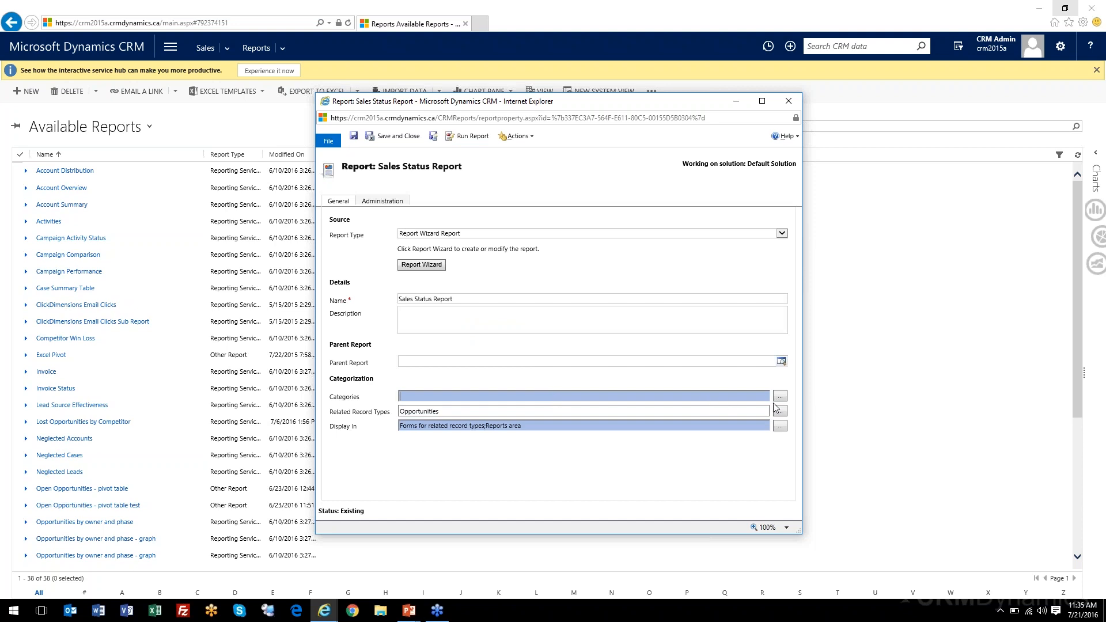
pyautogui.click(779, 398)
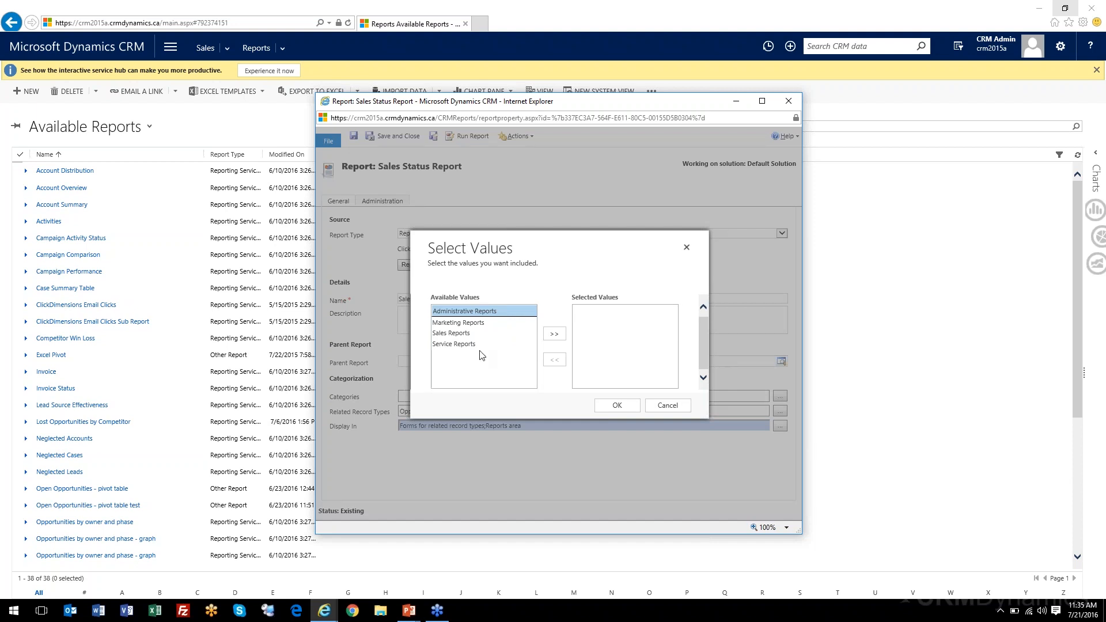
pyautogui.doubleClick(452, 334)
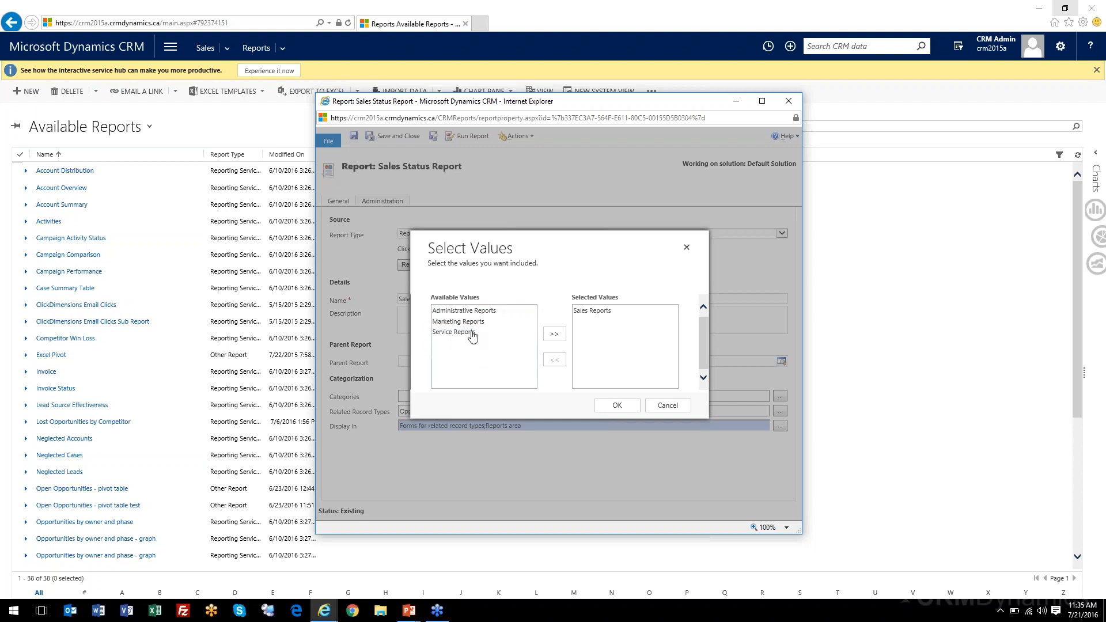
pyautogui.click(615, 406)
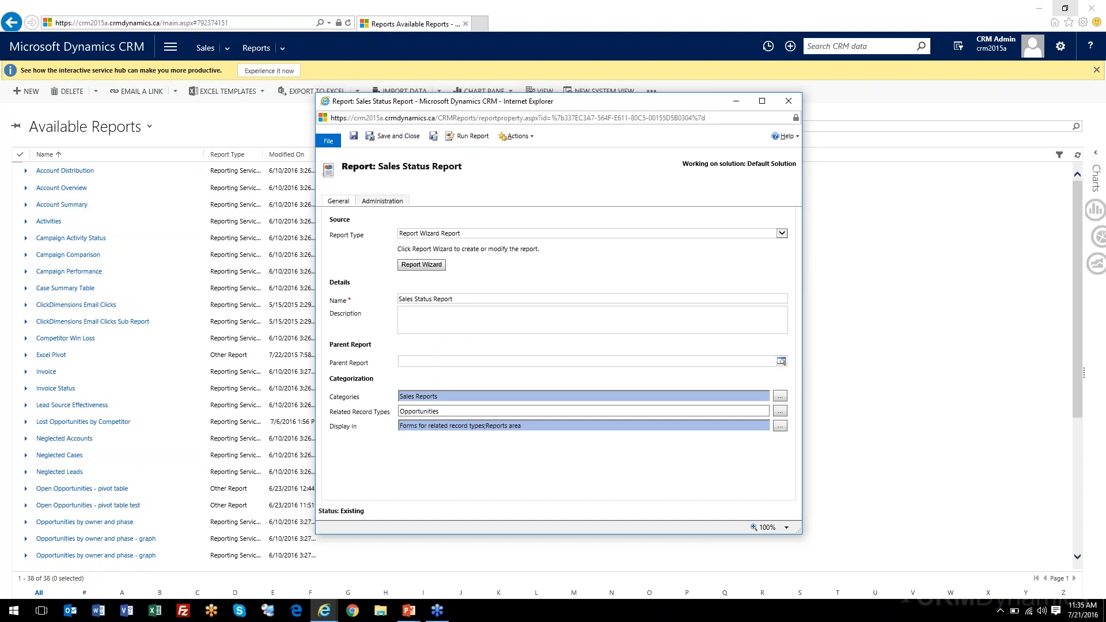
# Switch the reports list to the Sales Reports view and save the Sales Status Report's edited properties
pyautogui.click(150, 132)
pyautogui.click(65, 221)
pyautogui.click(150, 127)
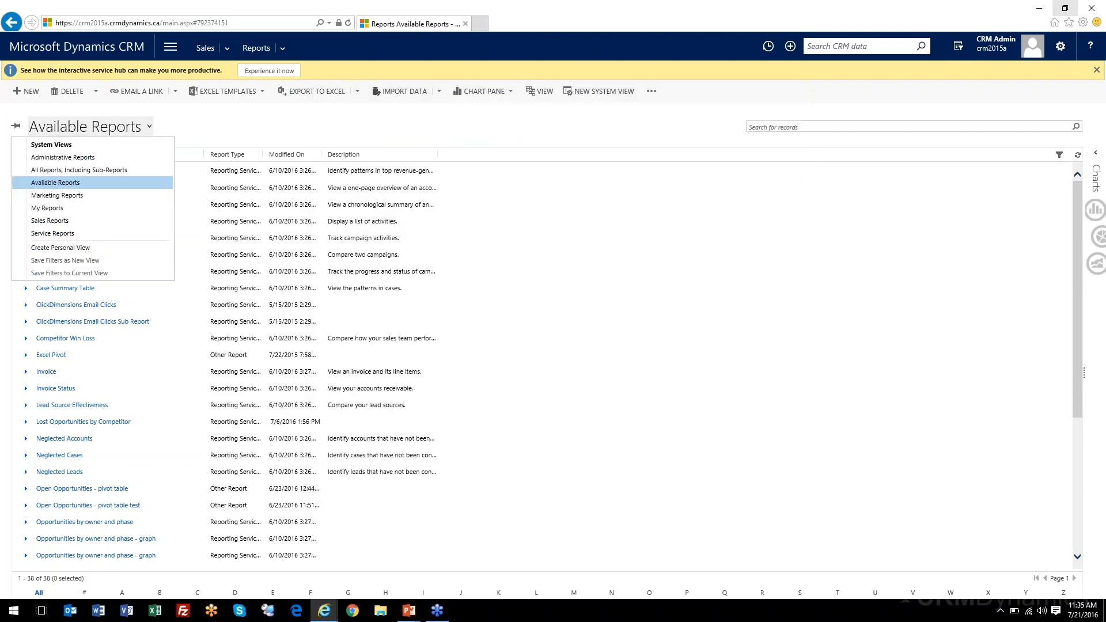
pyautogui.click(54, 222)
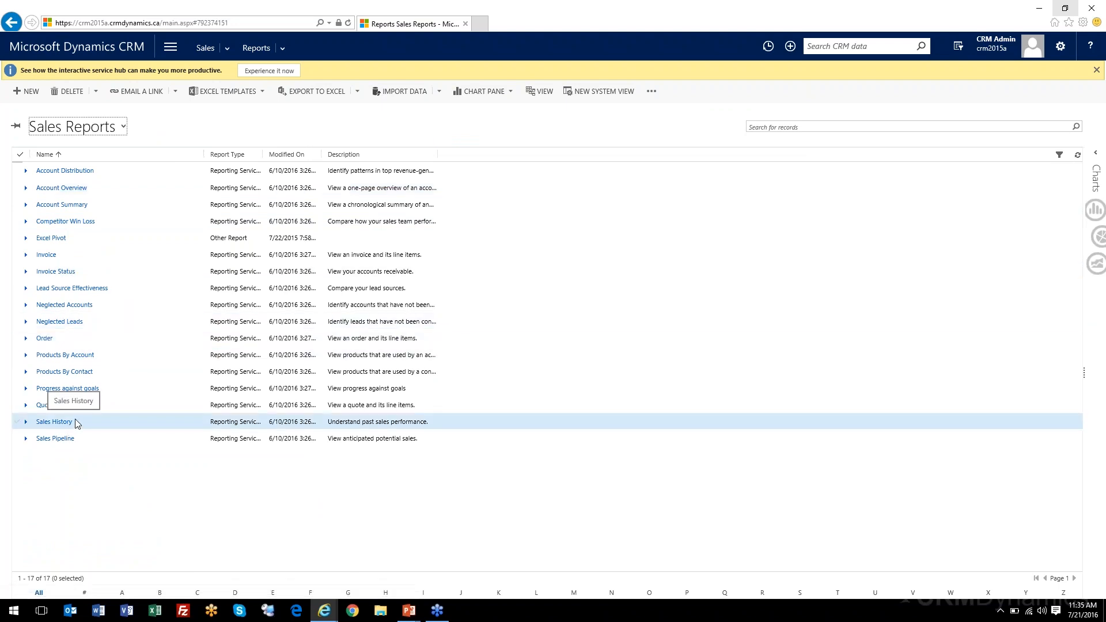
pyautogui.hotkey('alt', 'Tab')
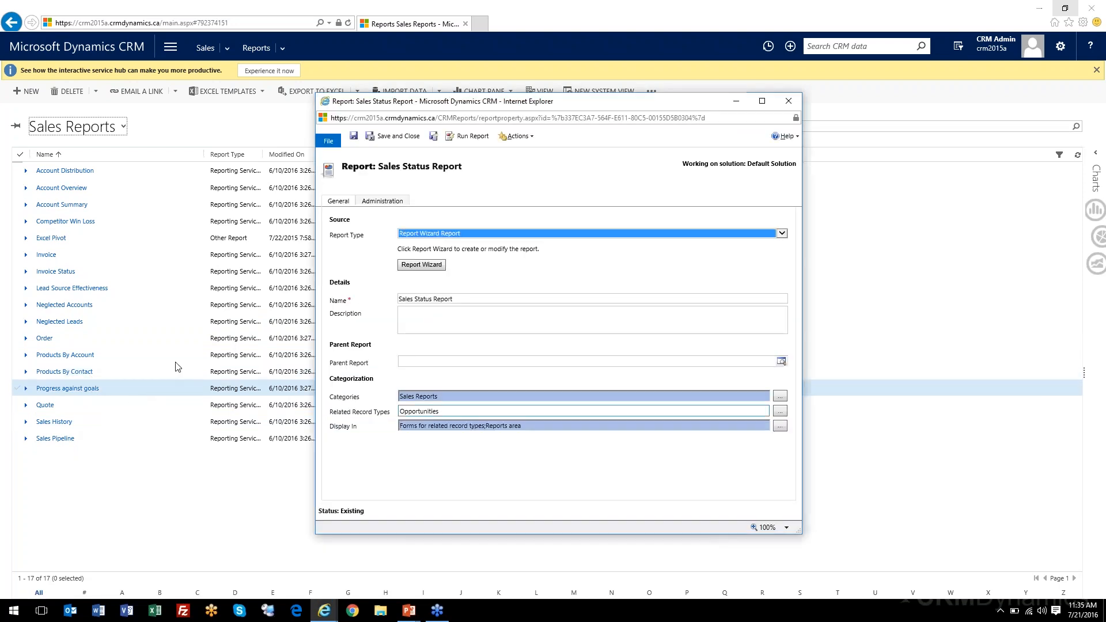
pyautogui.click(356, 137)
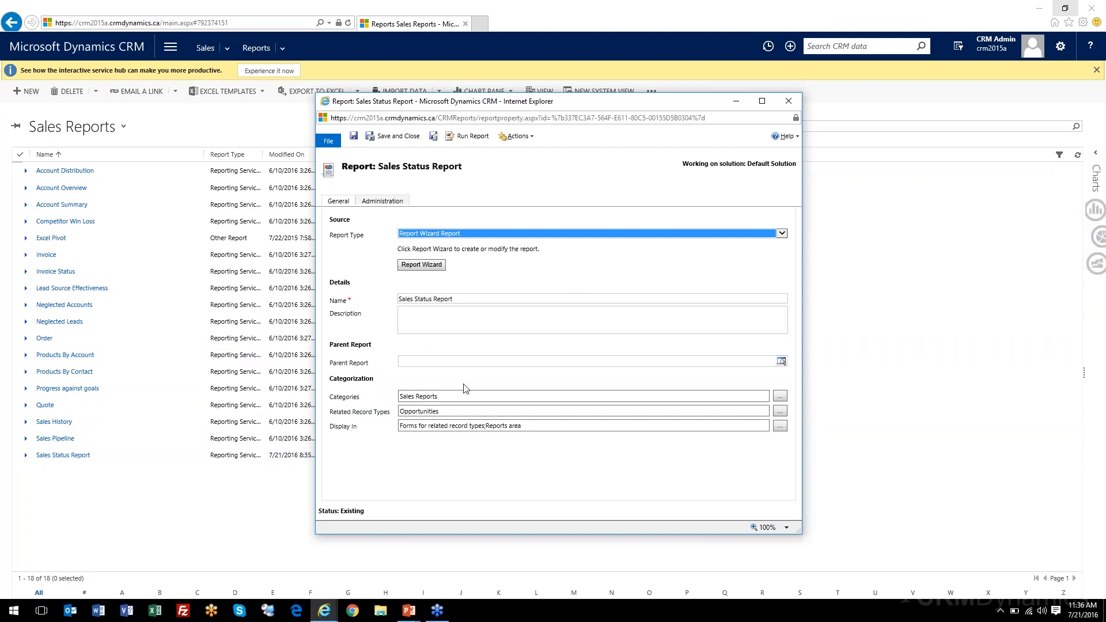
# Examine the category values offered for the Sales Status Report, leaving the selection as it is
pyautogui.click(426, 396)
pyautogui.moveTo(426, 396); pyautogui.dragTo(439, 396)
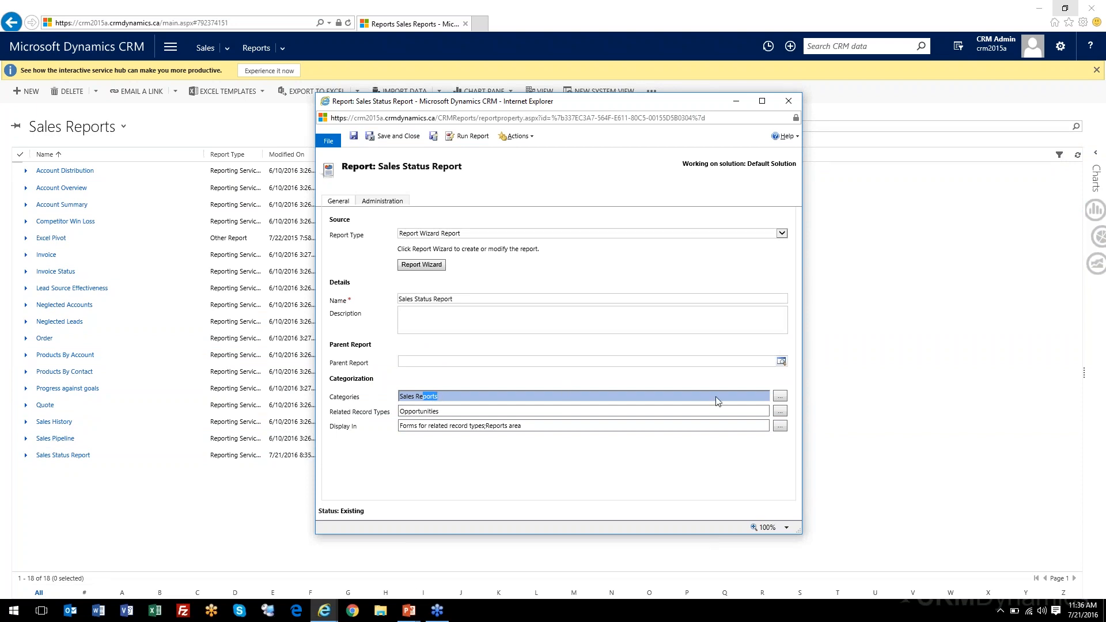
pyautogui.click(781, 397)
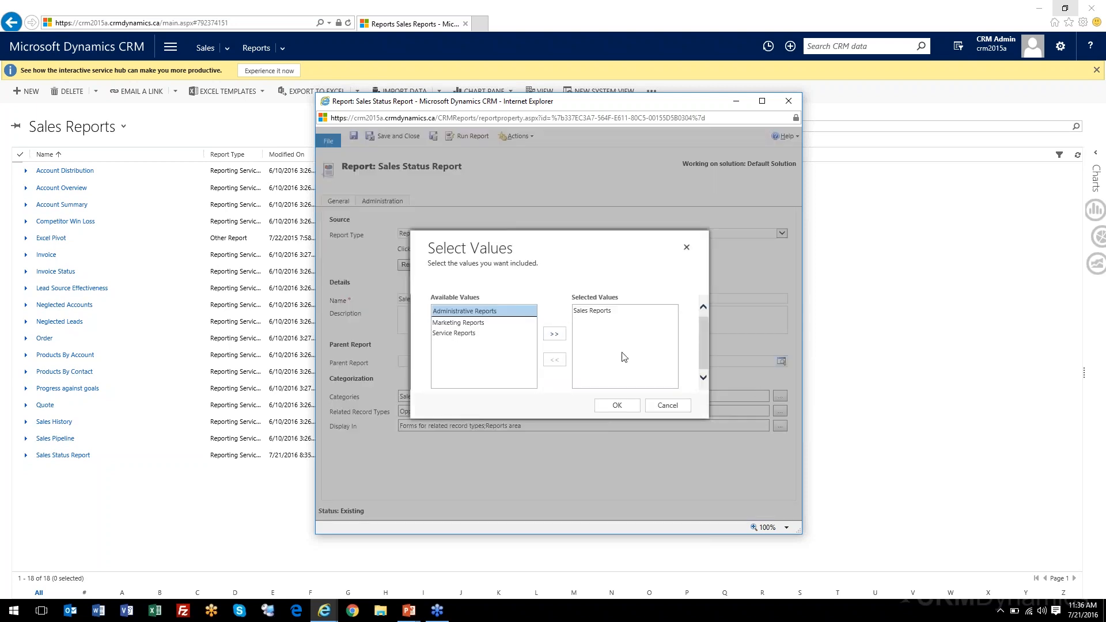
pyautogui.click(666, 406)
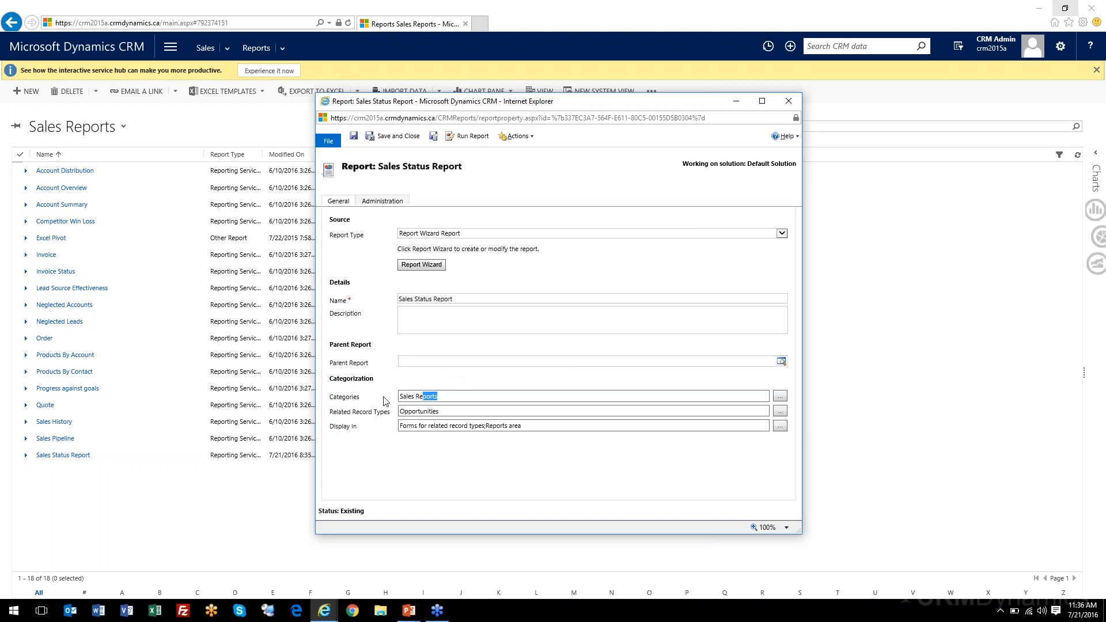
# Minimize the report's properties window and open the Reporting options of System Settings in the Administration area
pyautogui.click(735, 102)
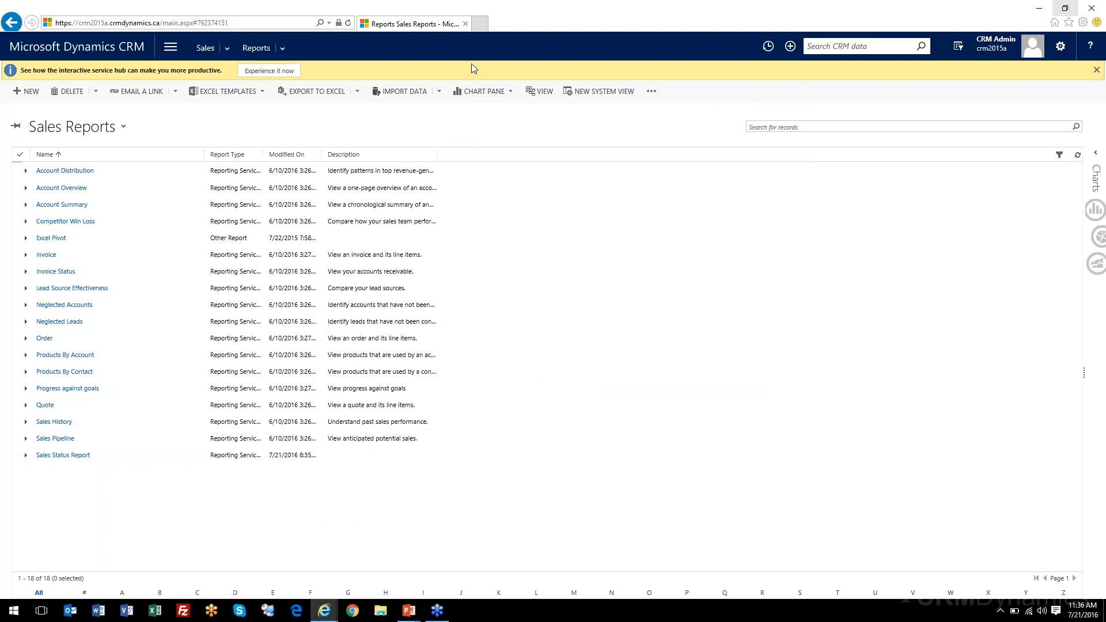
pyautogui.click(177, 55)
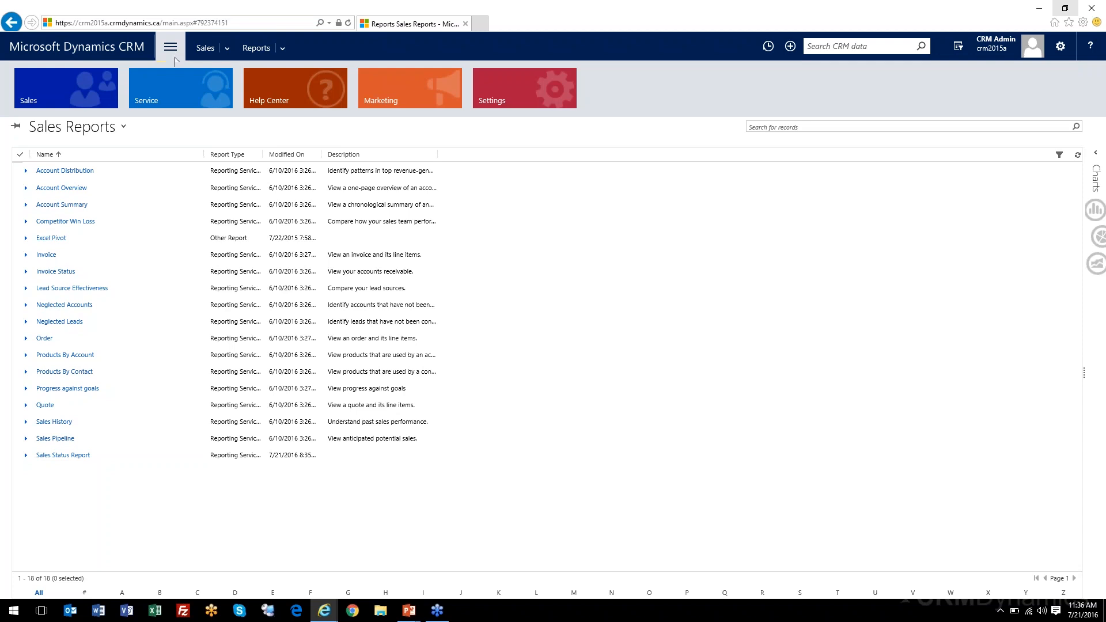
pyautogui.click(490, 88)
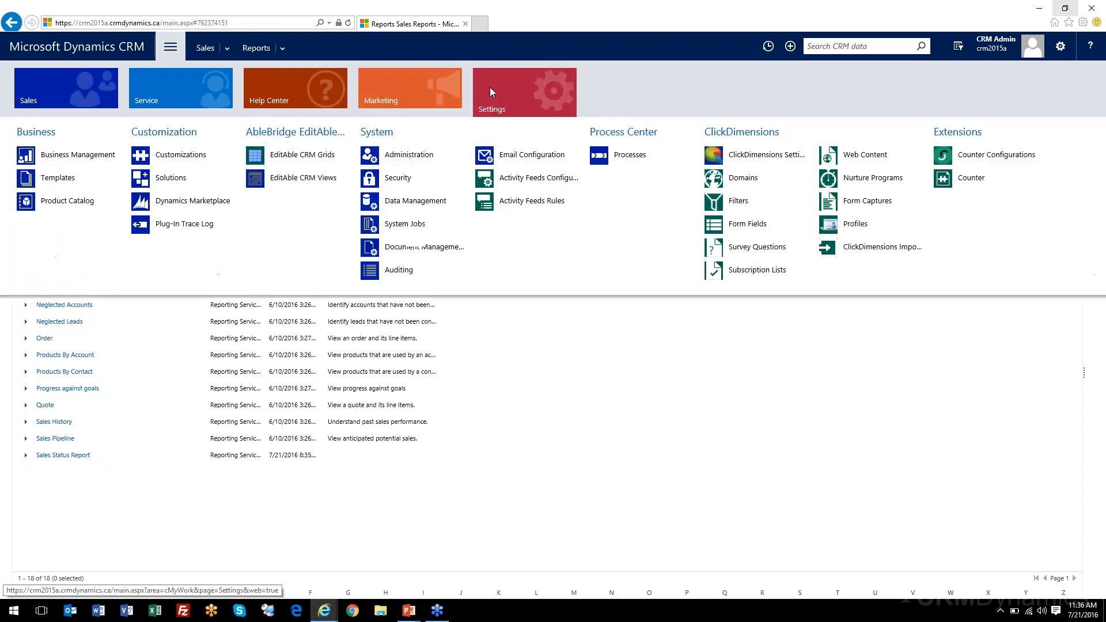
pyautogui.click(409, 155)
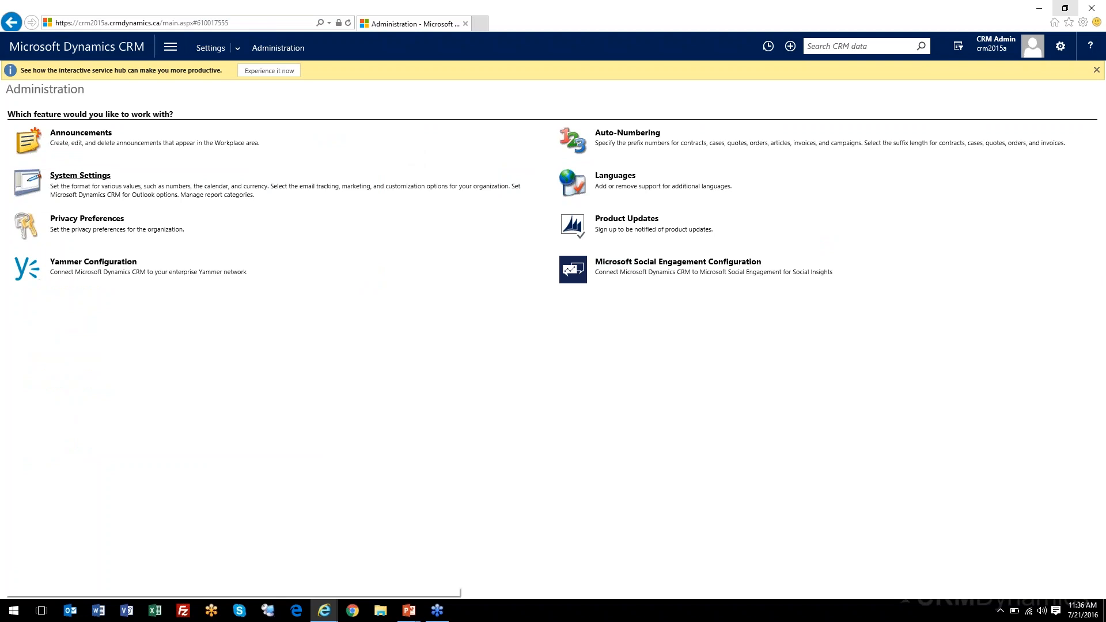
pyautogui.click(91, 177)
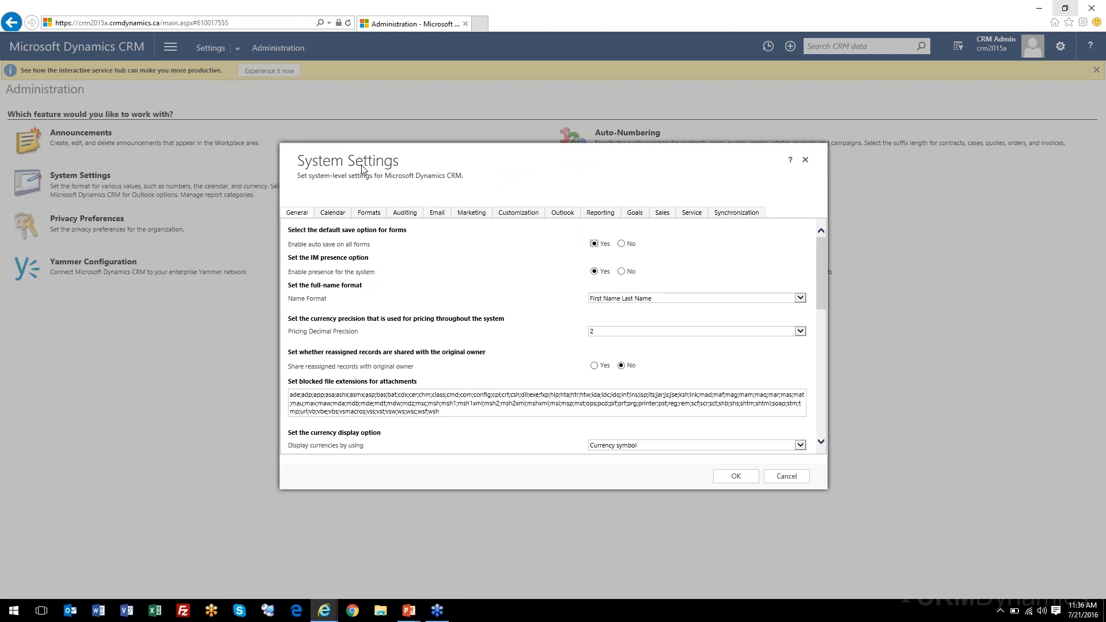
pyautogui.click(601, 214)
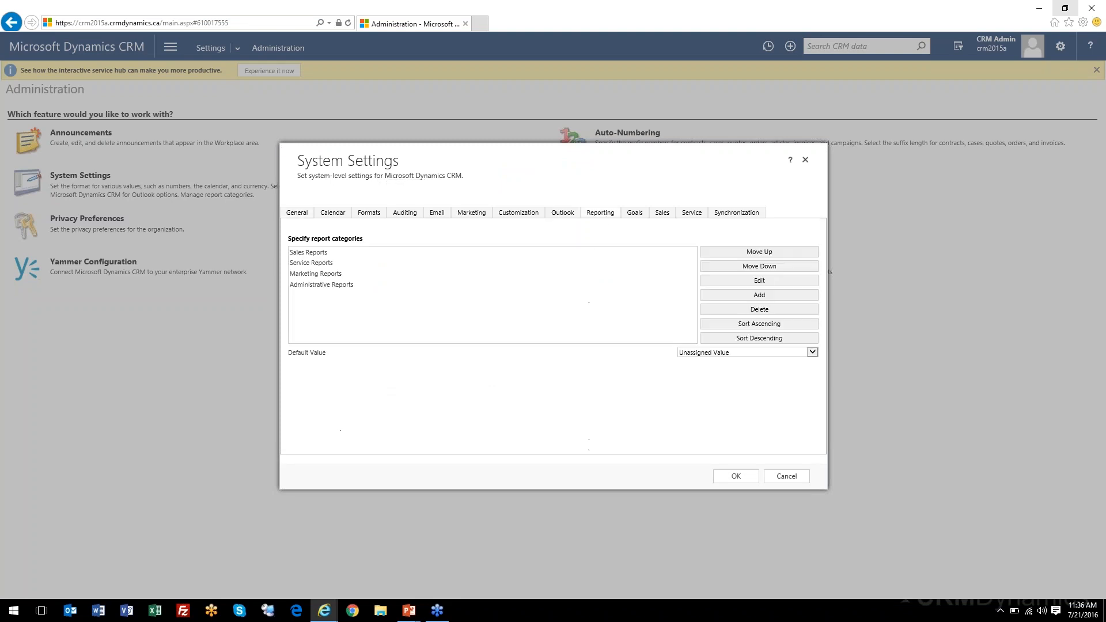
# Examine the report categories and the choices for their default value, and close System Settings without saving
pyautogui.click(310, 266)
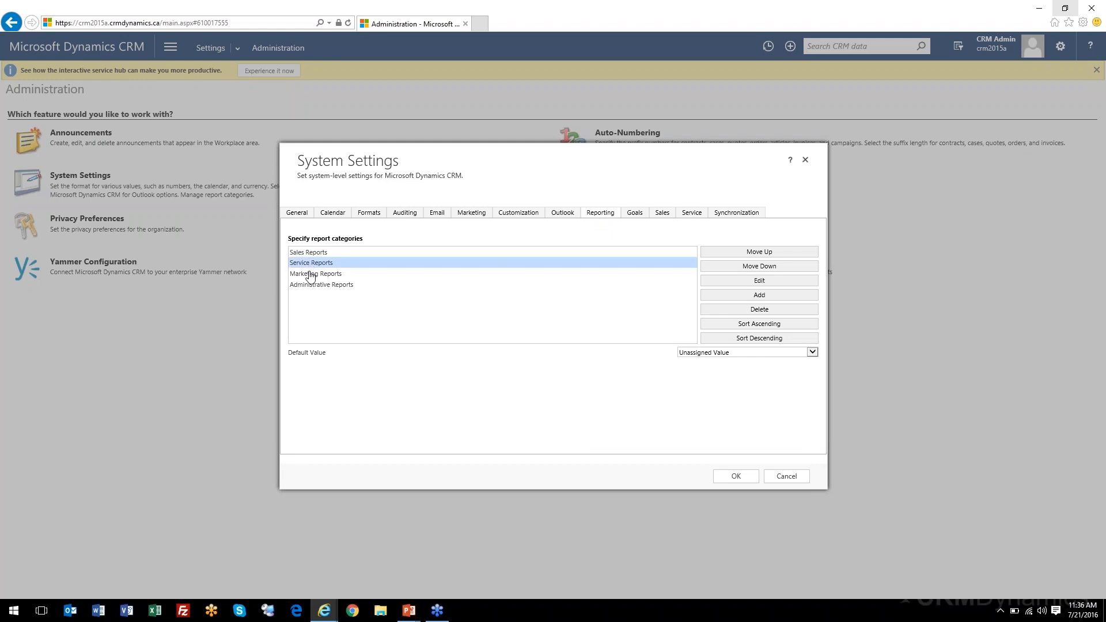
pyautogui.click(311, 285)
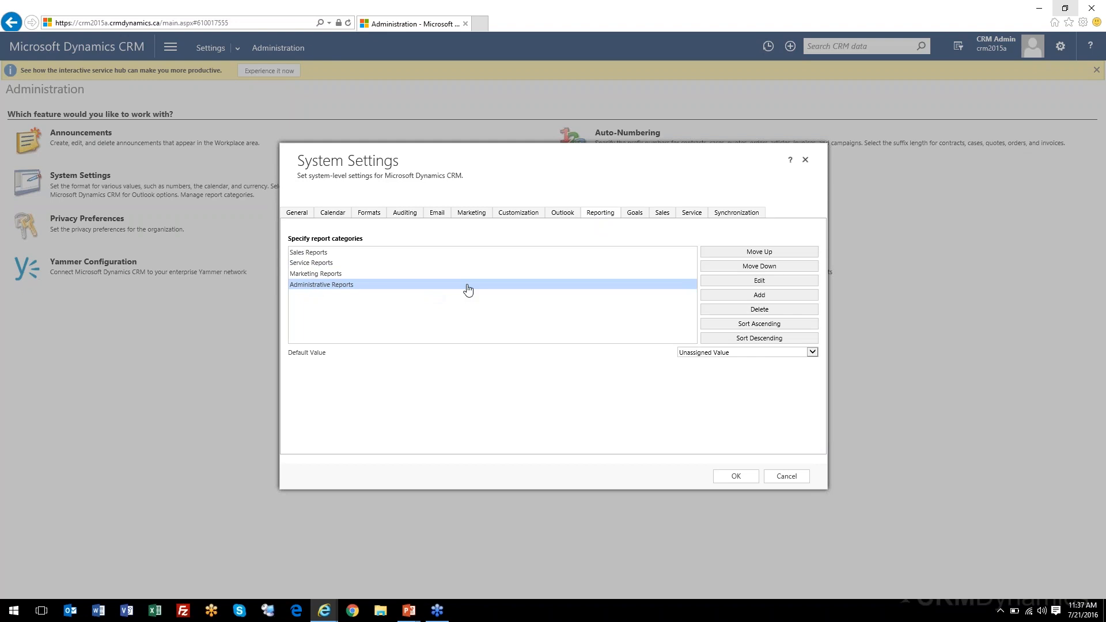
pyautogui.click(688, 353)
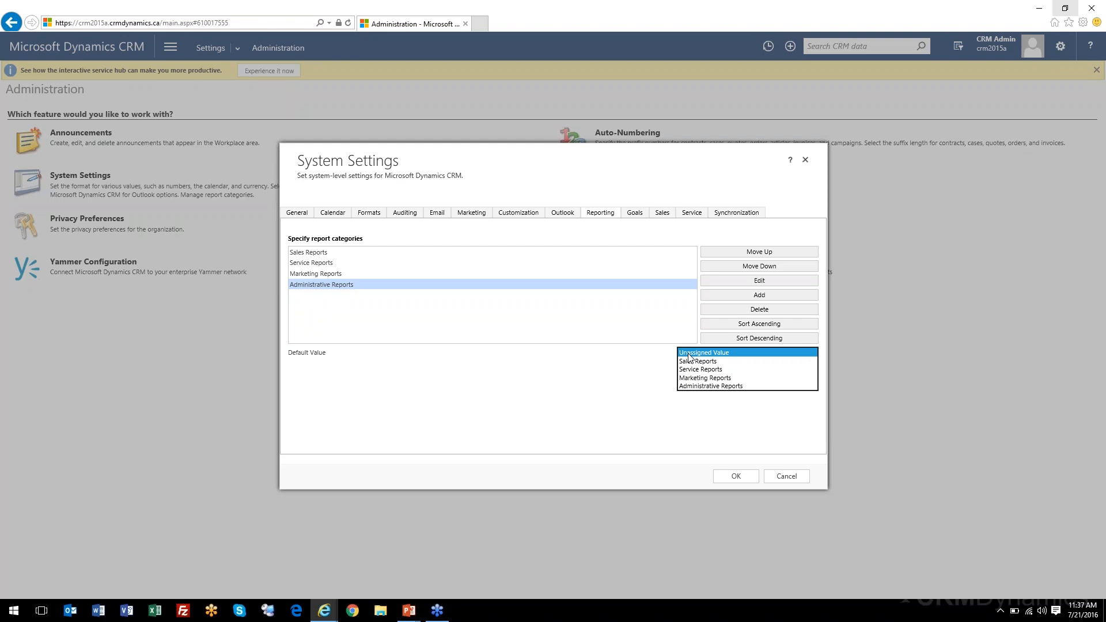
pyautogui.click(778, 476)
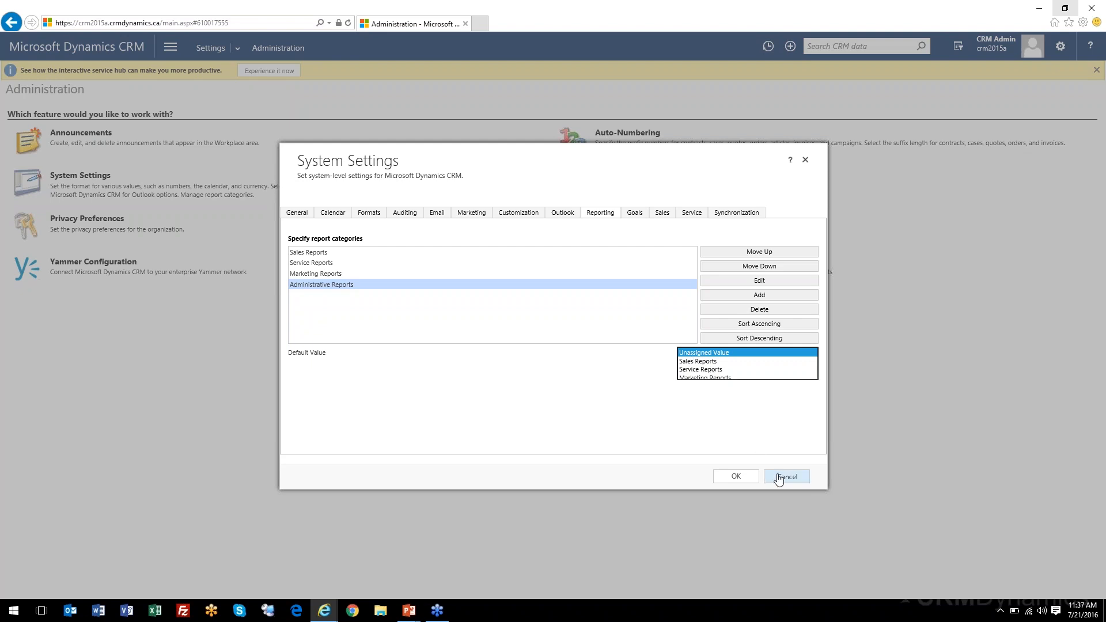
pyautogui.click(779, 477)
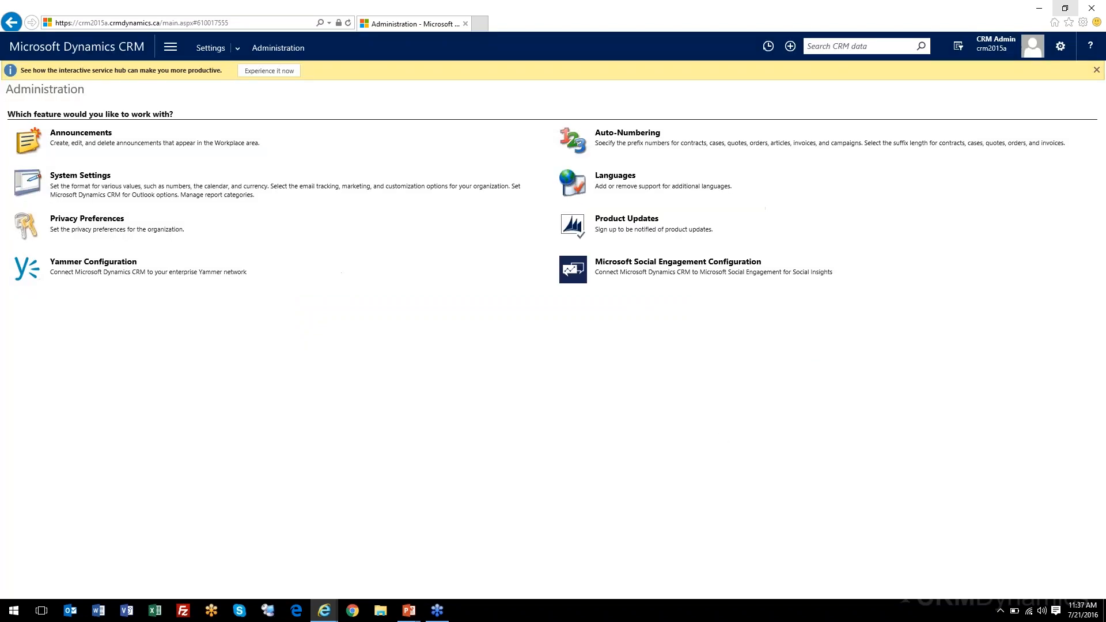
pyautogui.click(237, 51)
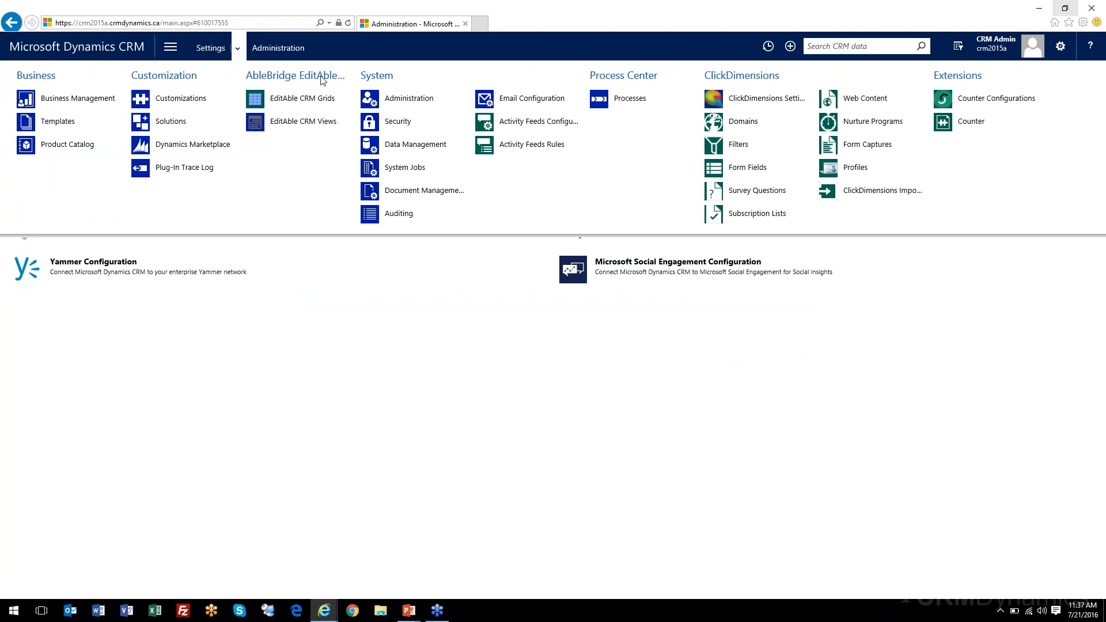
pyautogui.click(377, 288)
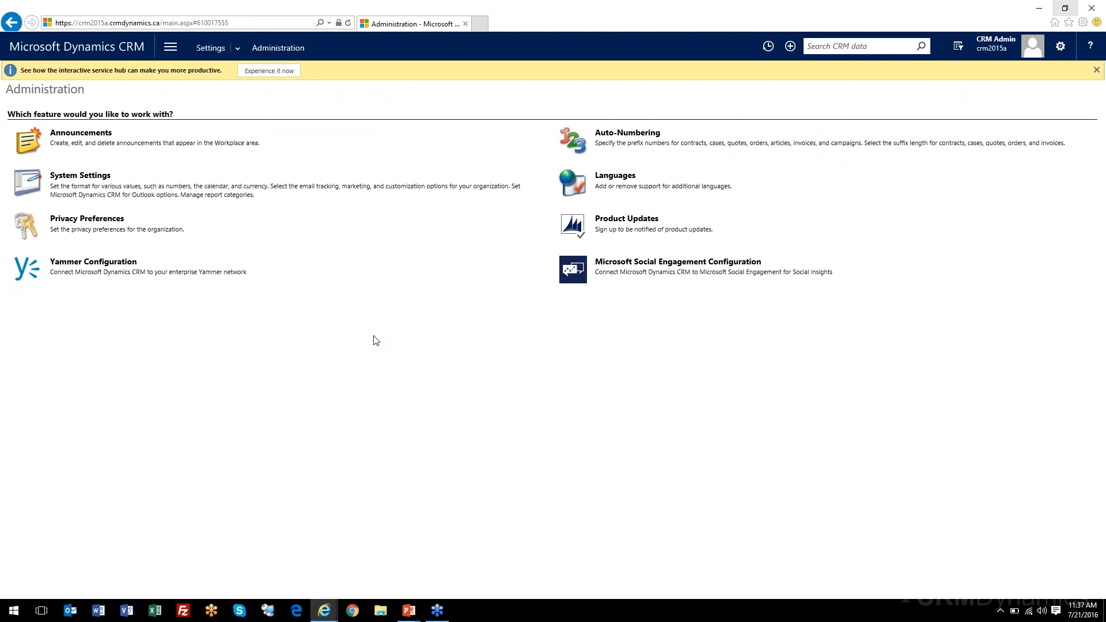
# Leave the Administration page and switch to the PowerPoint slide show on Reports and the Report Wizard
pyautogui.click(173, 49)
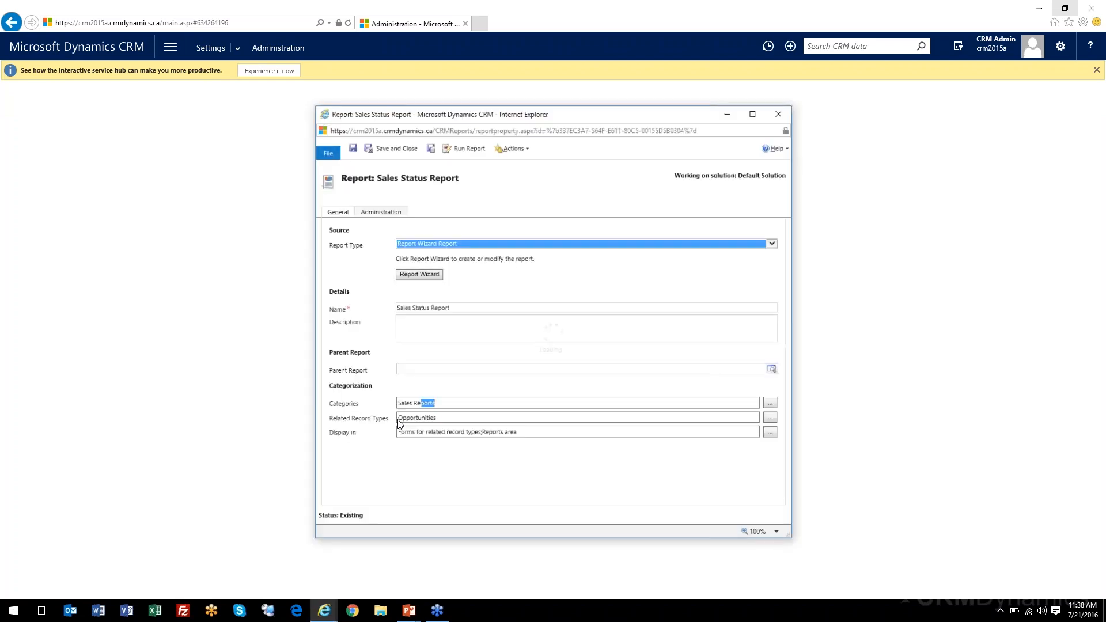
pyautogui.hotkey('alt', 'Tab')
pyautogui.press('Tab')
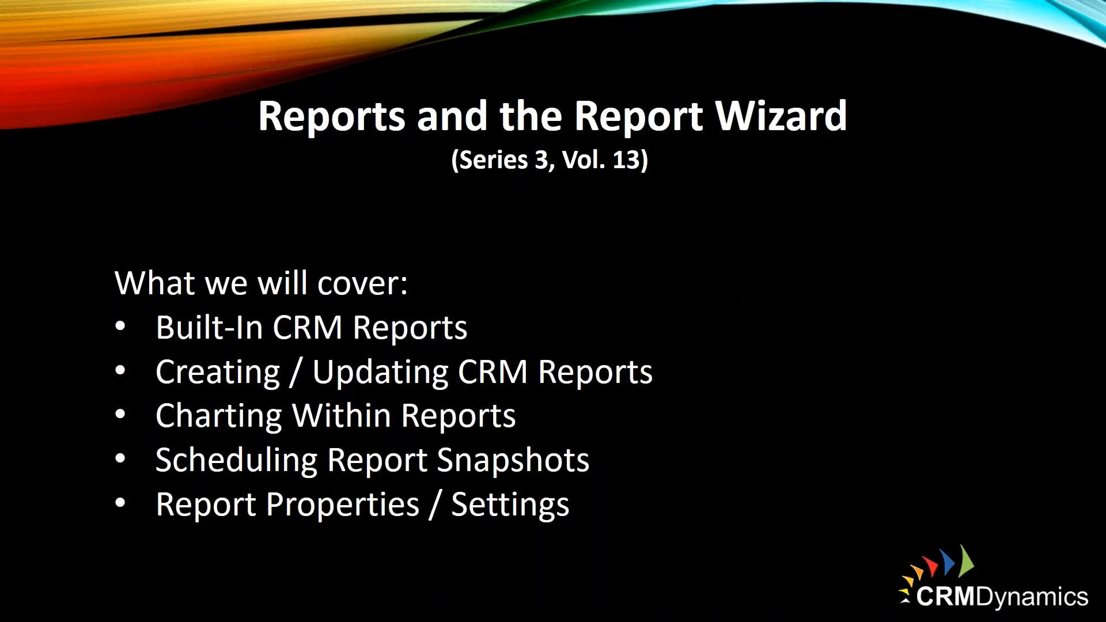